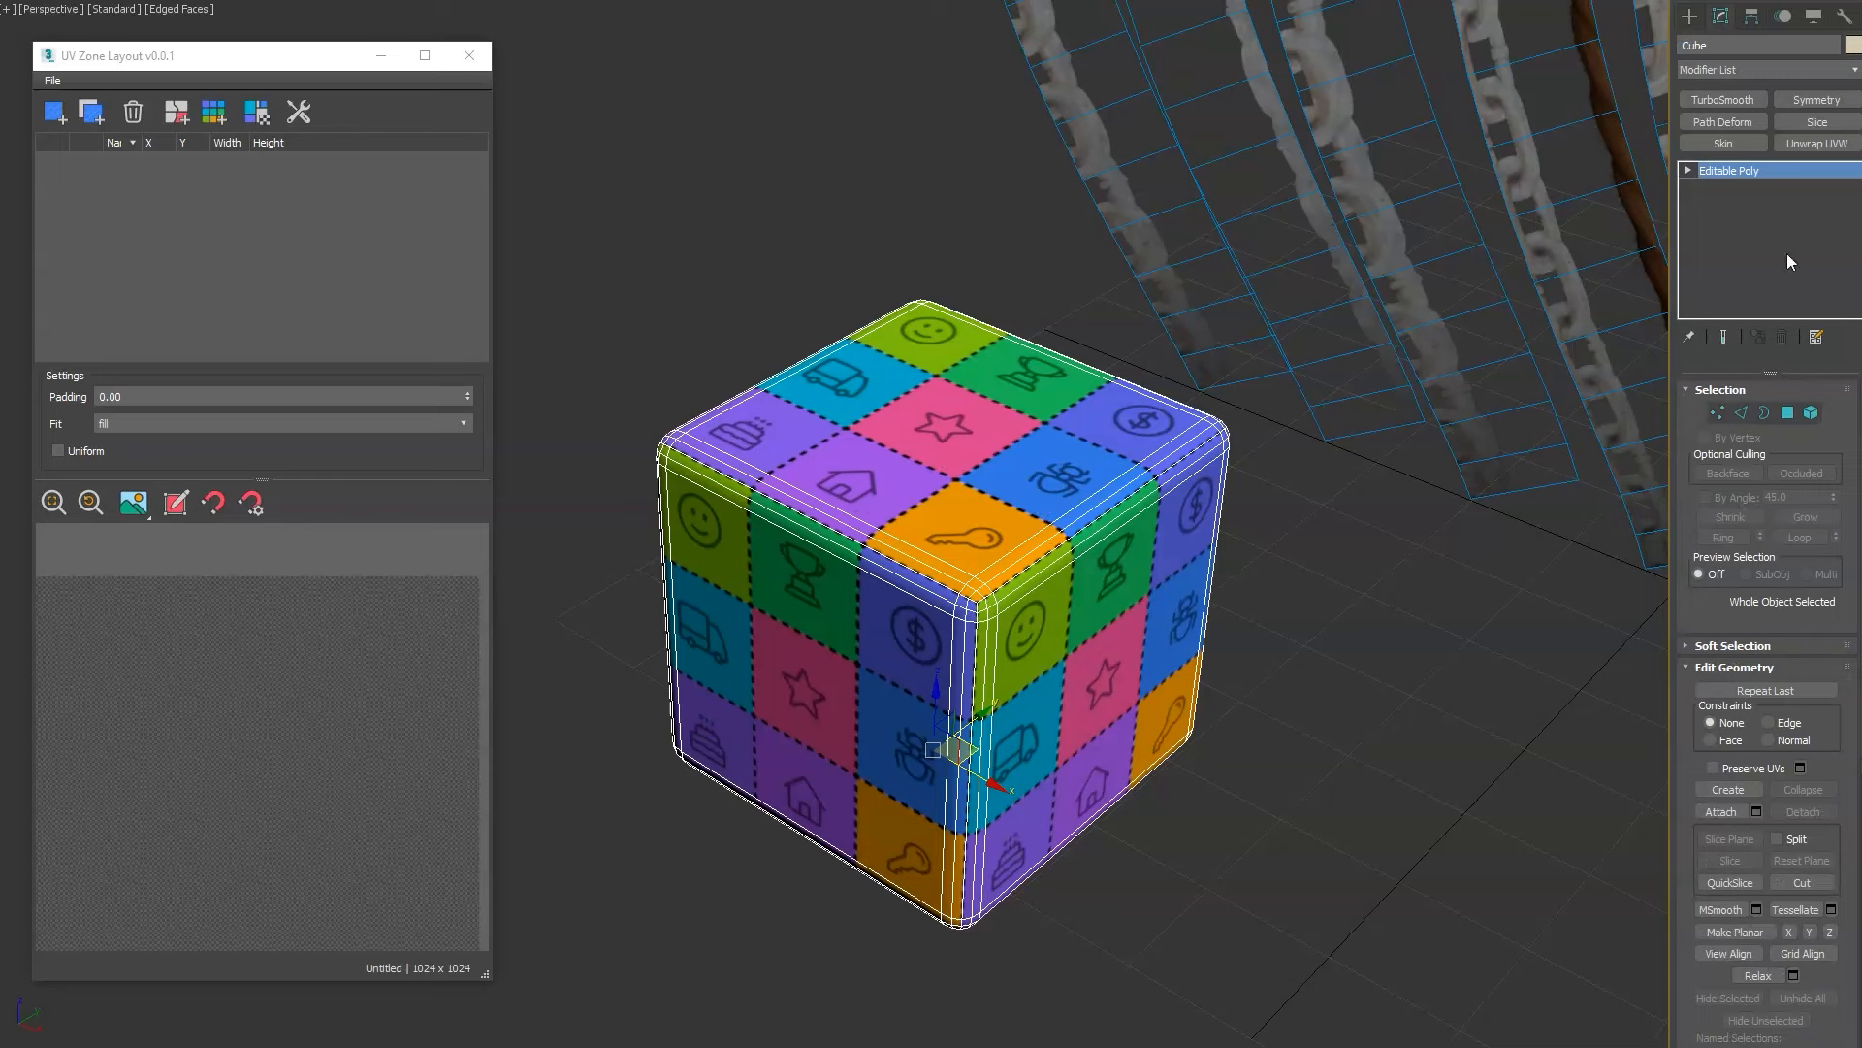
Apply an Unwrap UVW modifier to the cube and bring up its UV editor beside the model.
click(1813, 146)
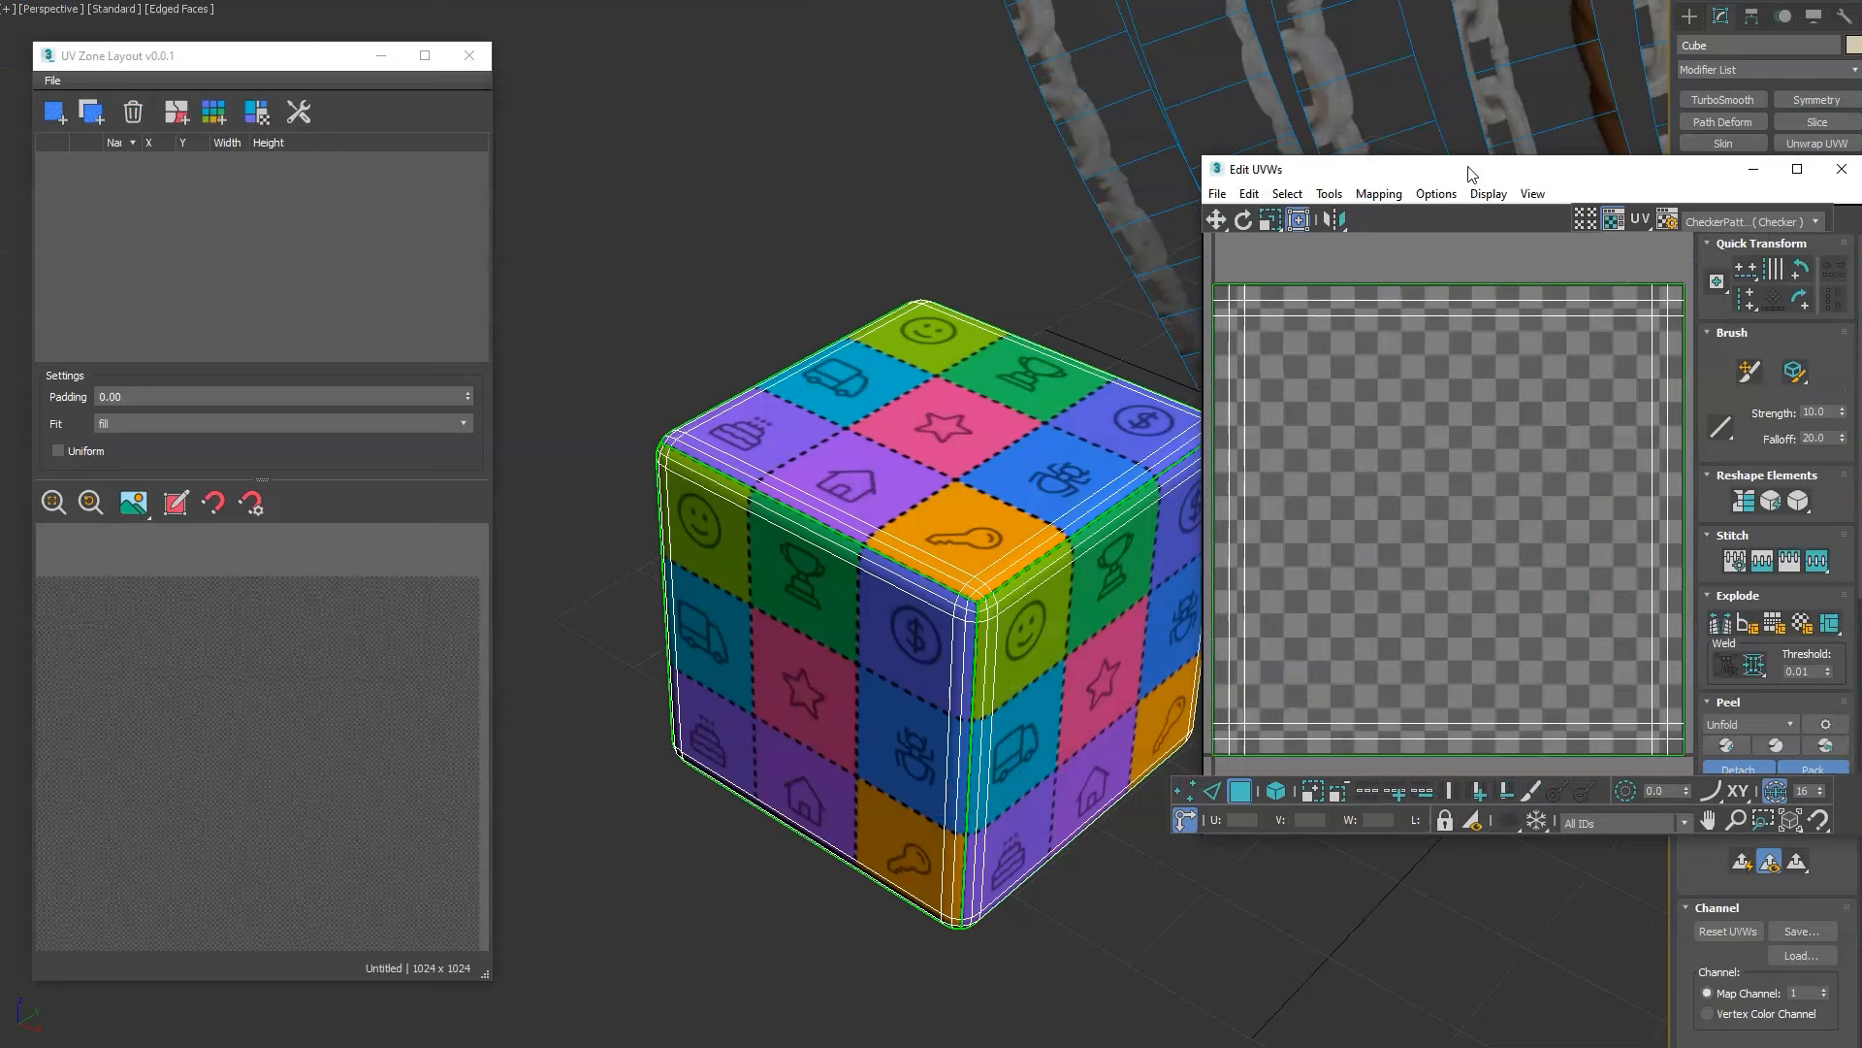
drag(1370, 165, 1349, 116)
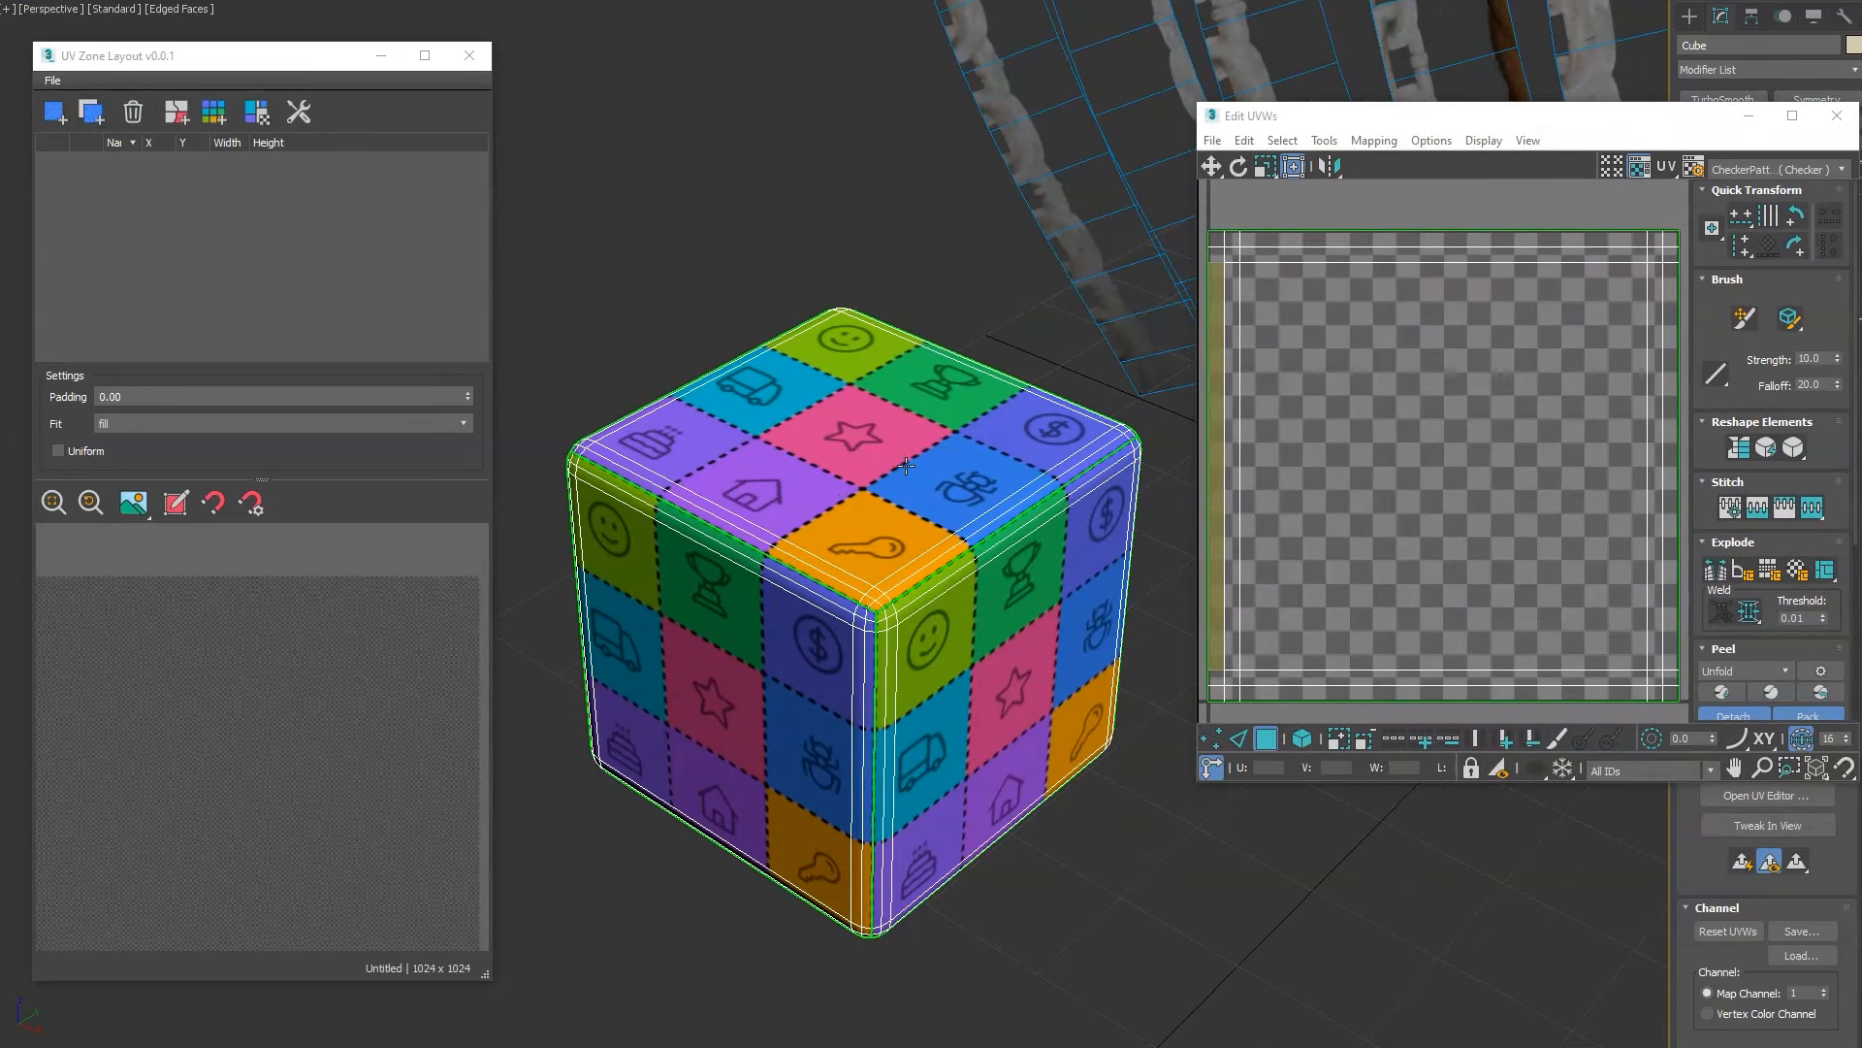
Generate a grid of UV zones with 3 rows and 3 columns in the zone layout.
click(213, 121)
text(3)
key(Tab)
text(3)
key(Return)
Select one cube face in the UV editor and fit its UVs into the centre zone of the grid.
click(1437, 372)
drag(1451, 120, 1330, 6)
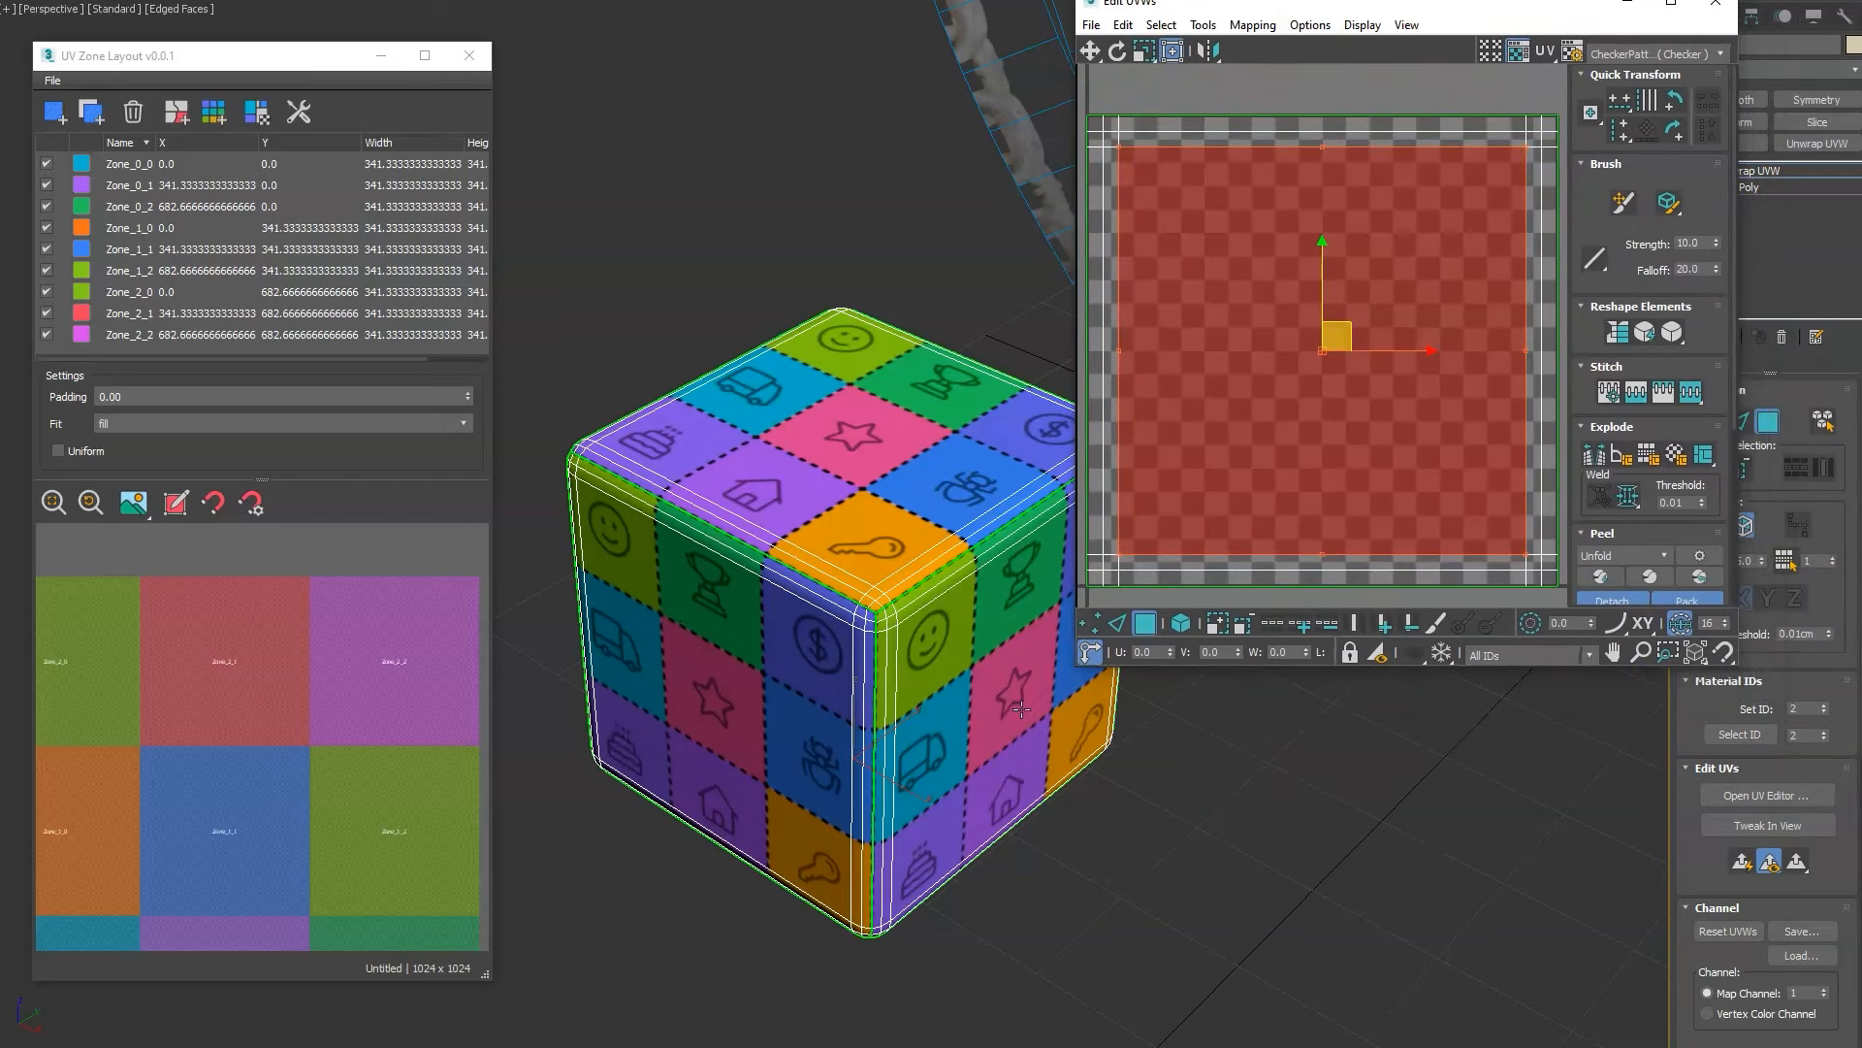
scroll(814, 432, down, 3)
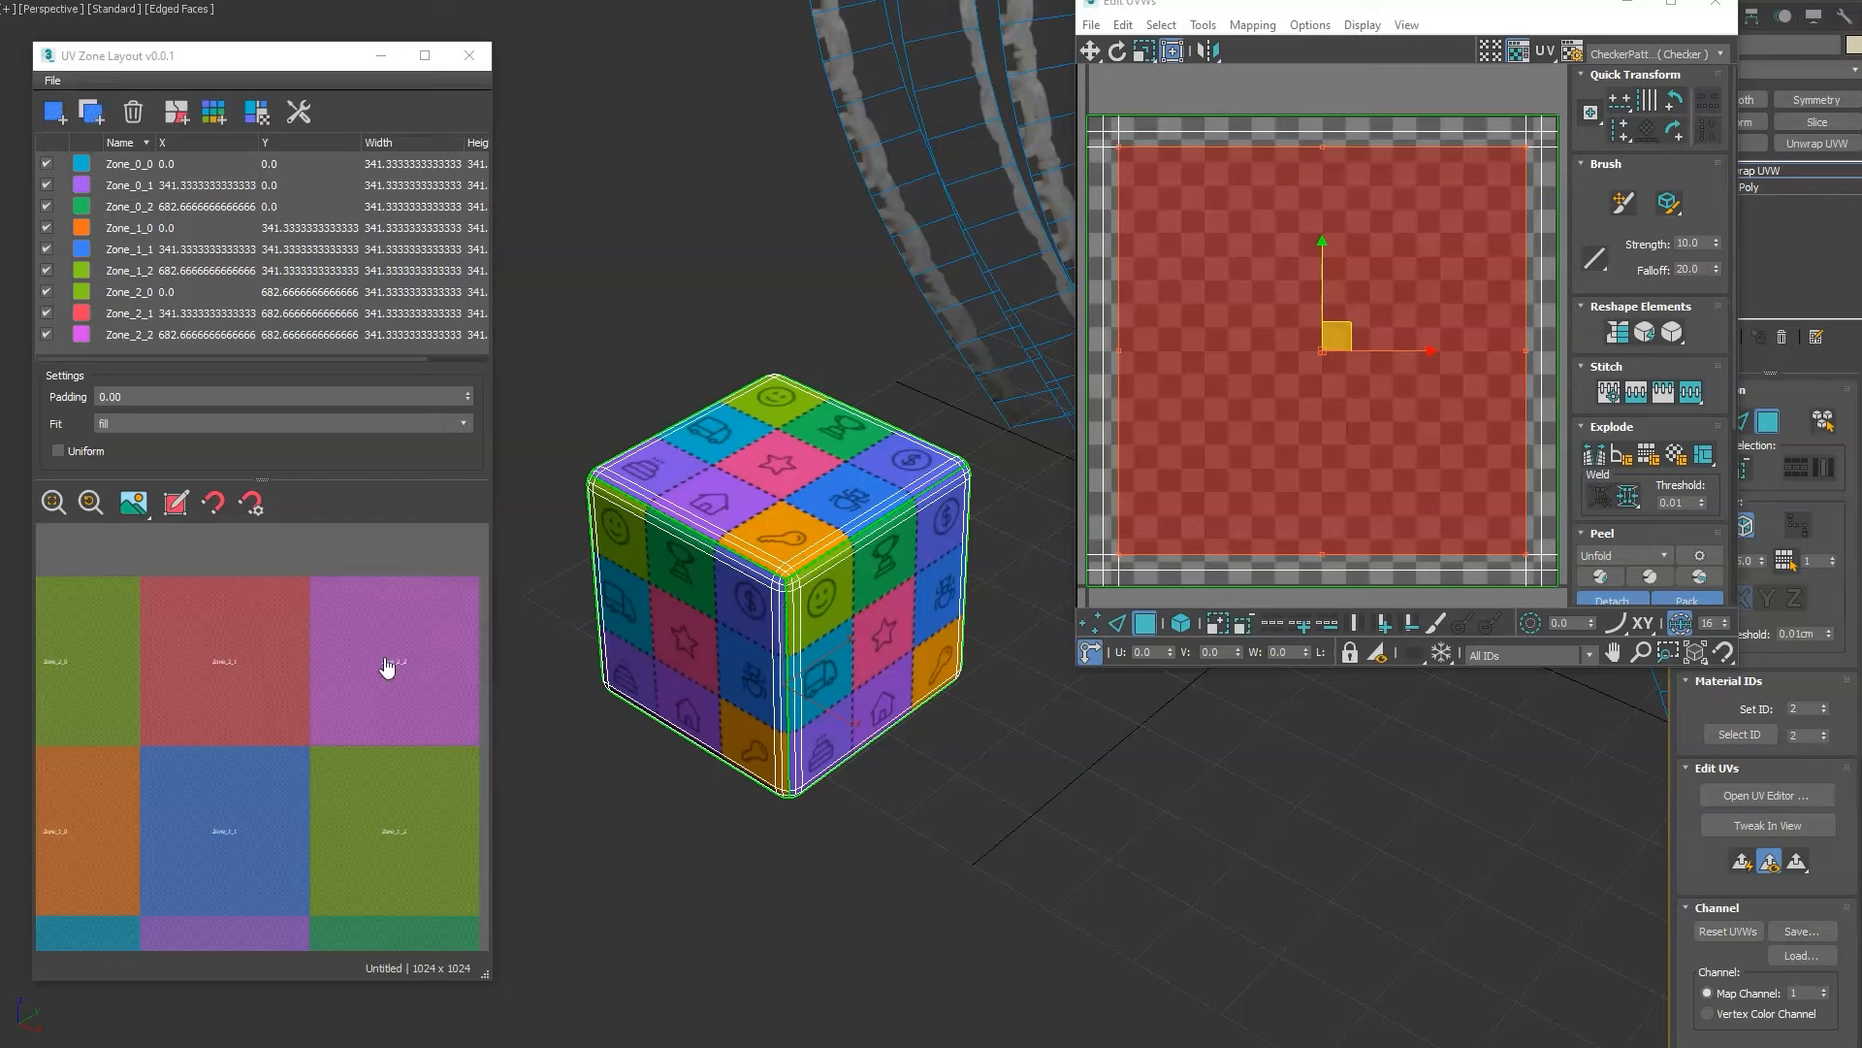
scroll(386, 667, down, 2)
click(188, 745)
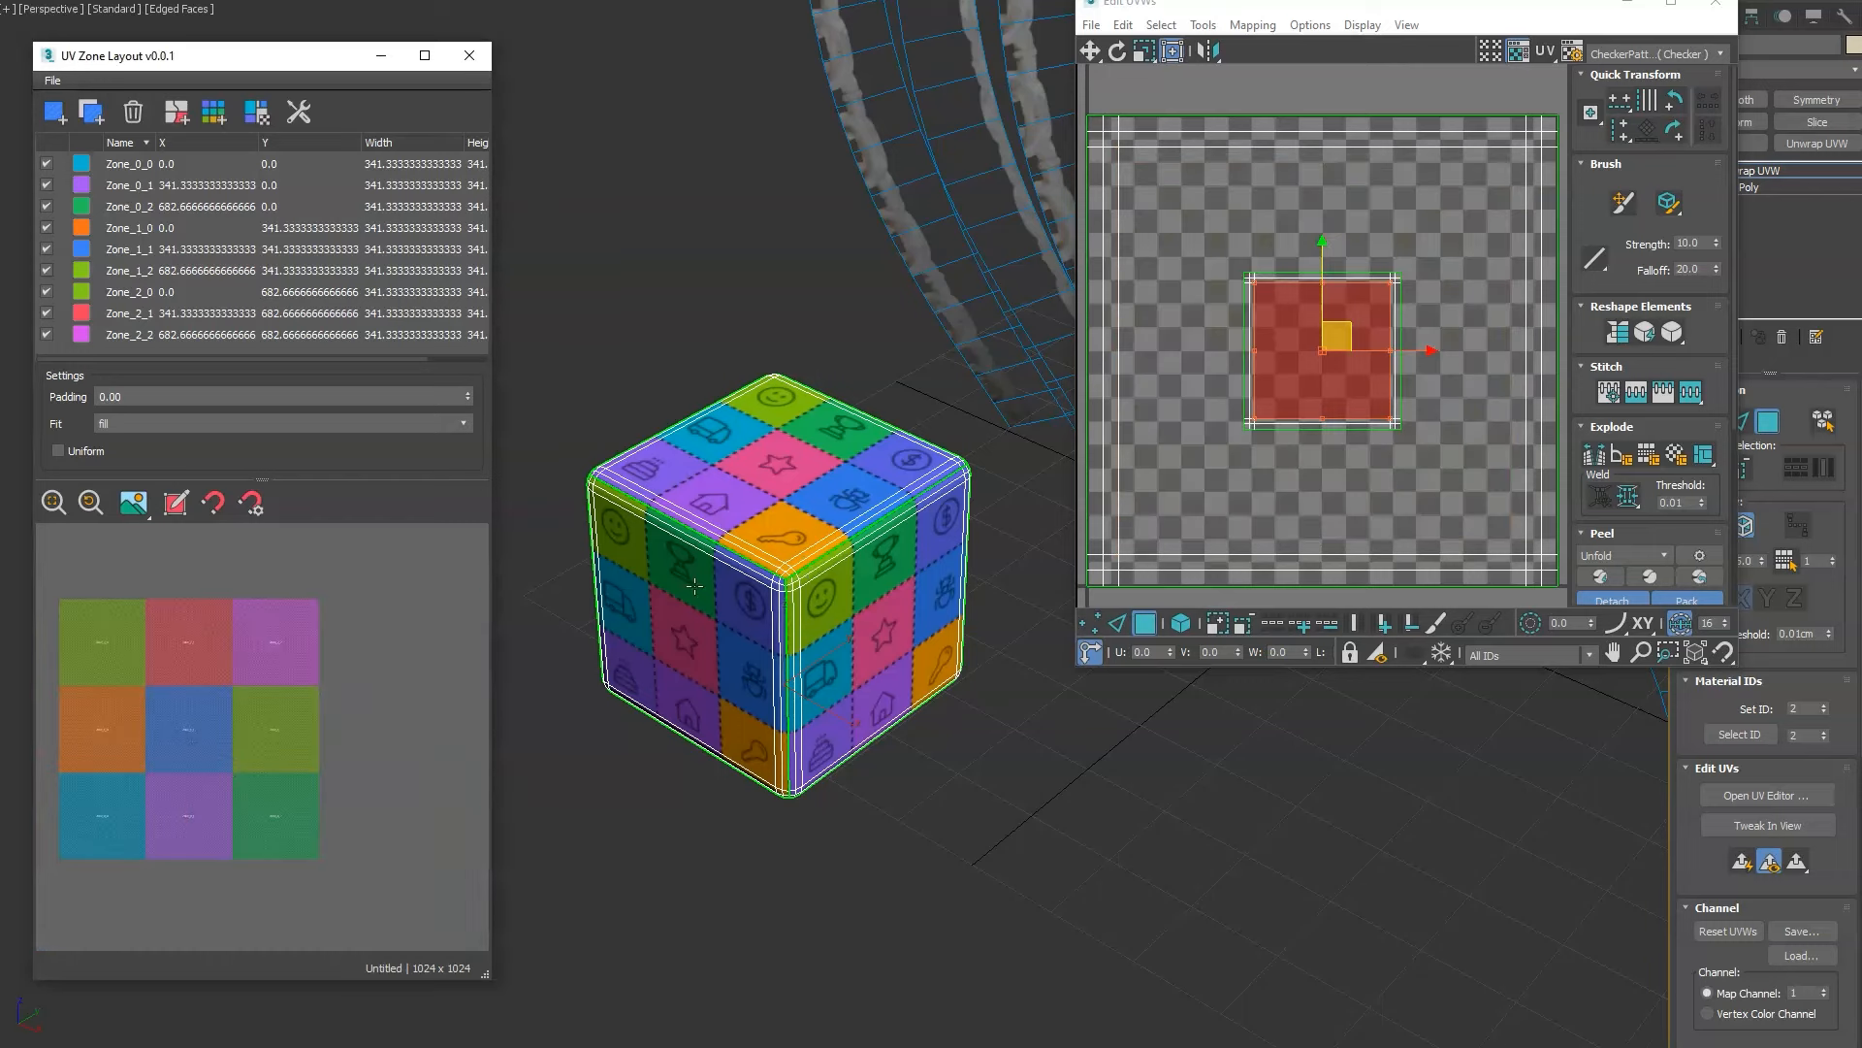
Fit the cube's top face to the centre zone, its left face to the middle-left zone and its right face to the bottom-right zone.
scroll(694, 586, up, 3)
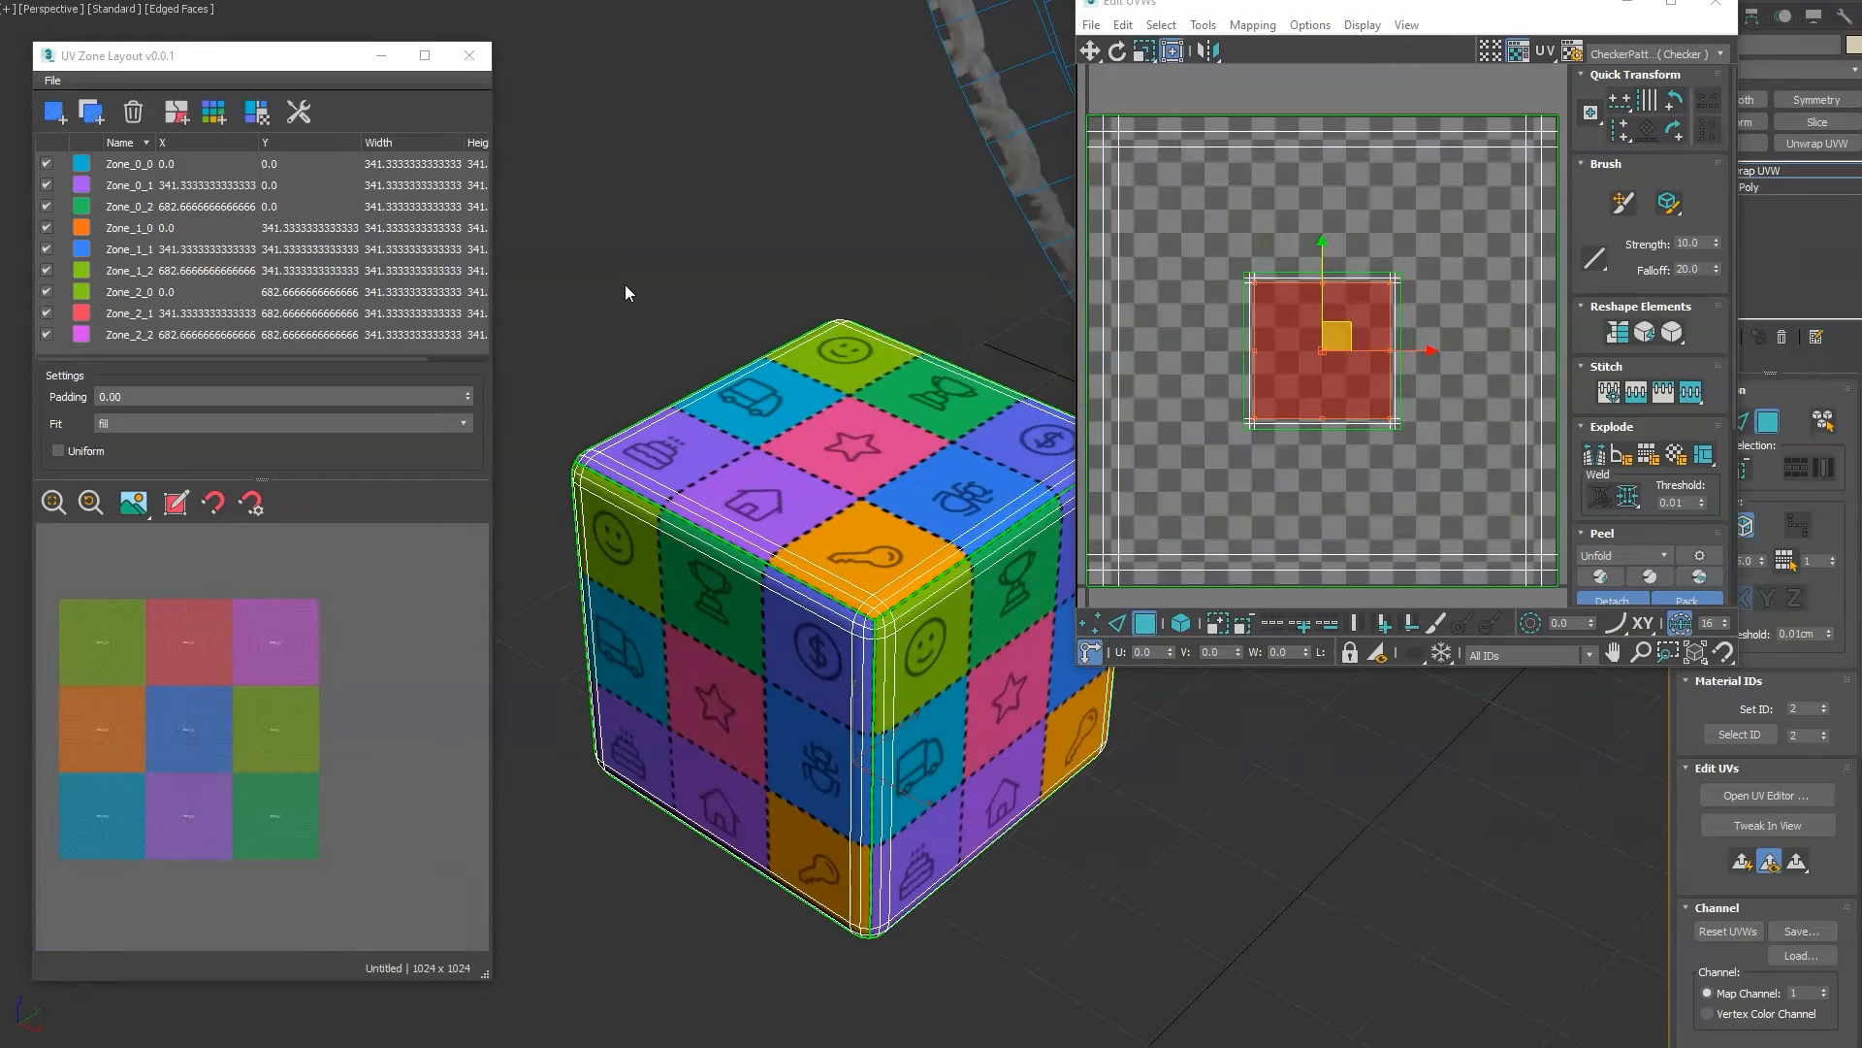
click(806, 514)
click(203, 739)
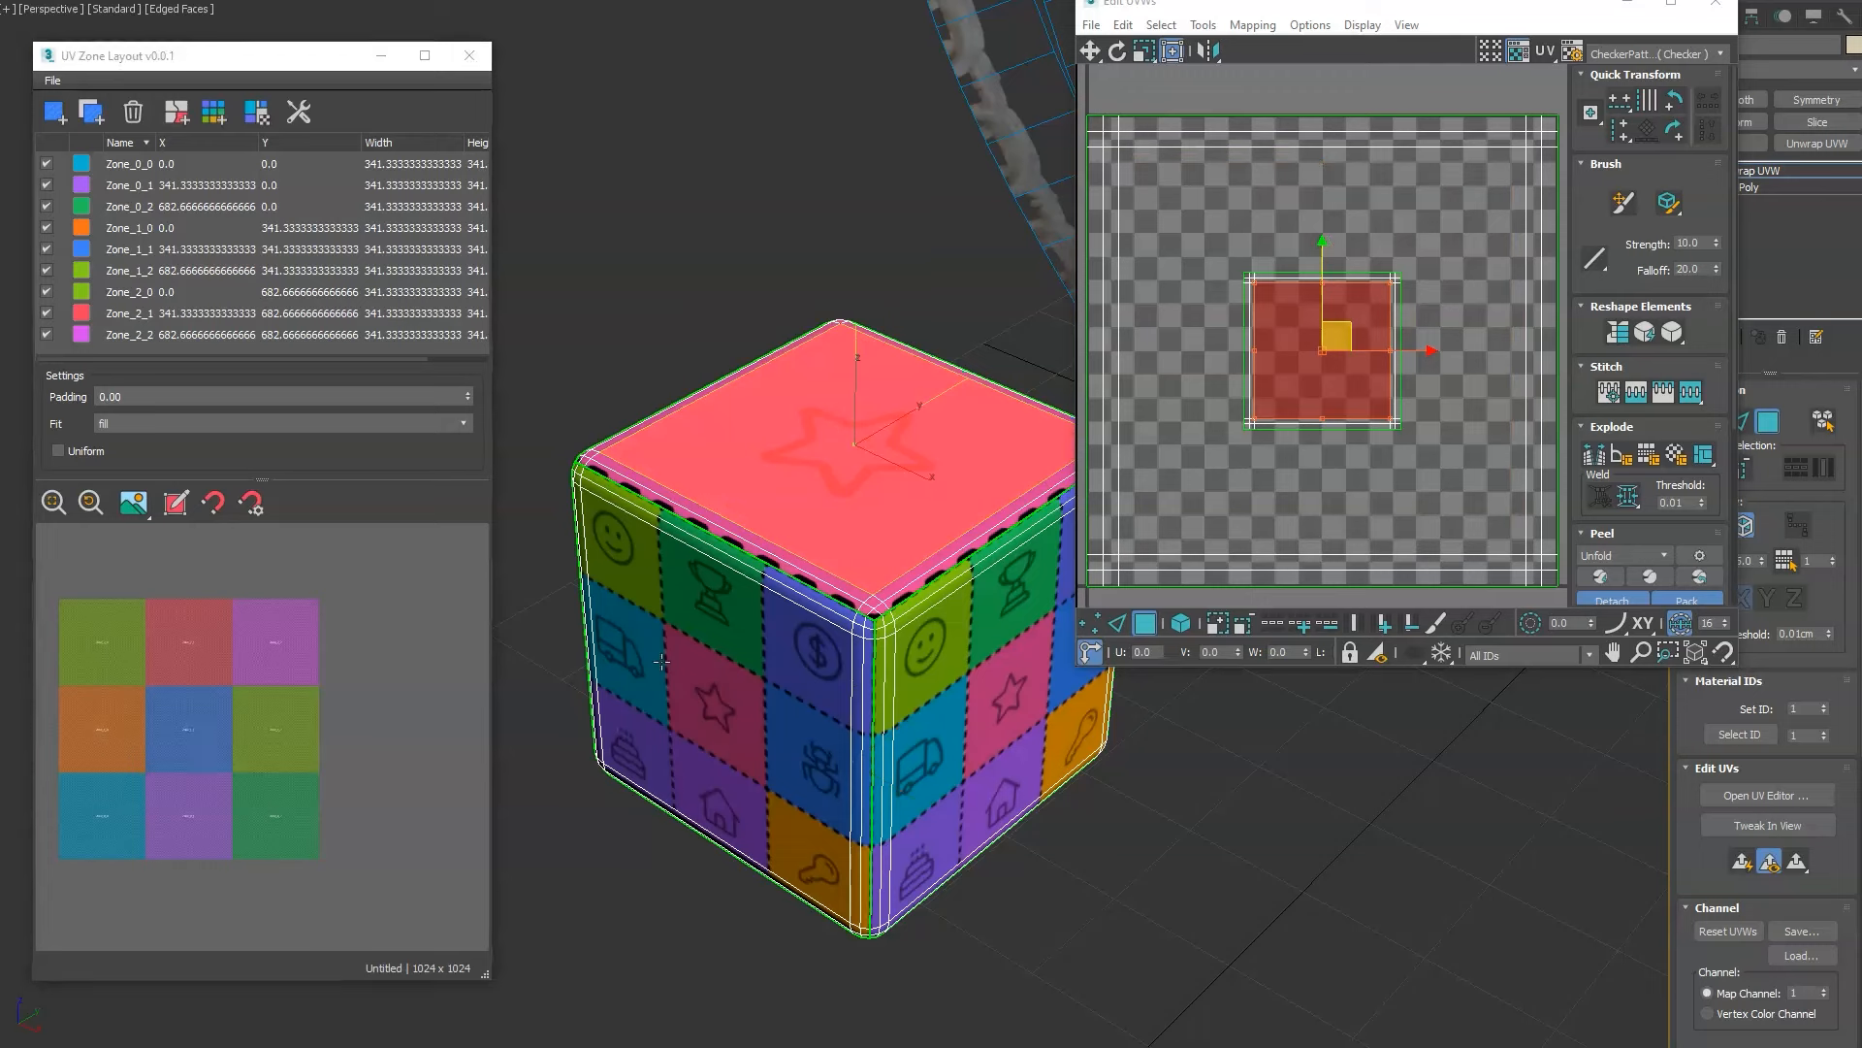
click(618, 672)
click(70, 718)
click(960, 713)
click(262, 818)
Load texture-3x3.jpg as the background image of the zone layout.
click(728, 250)
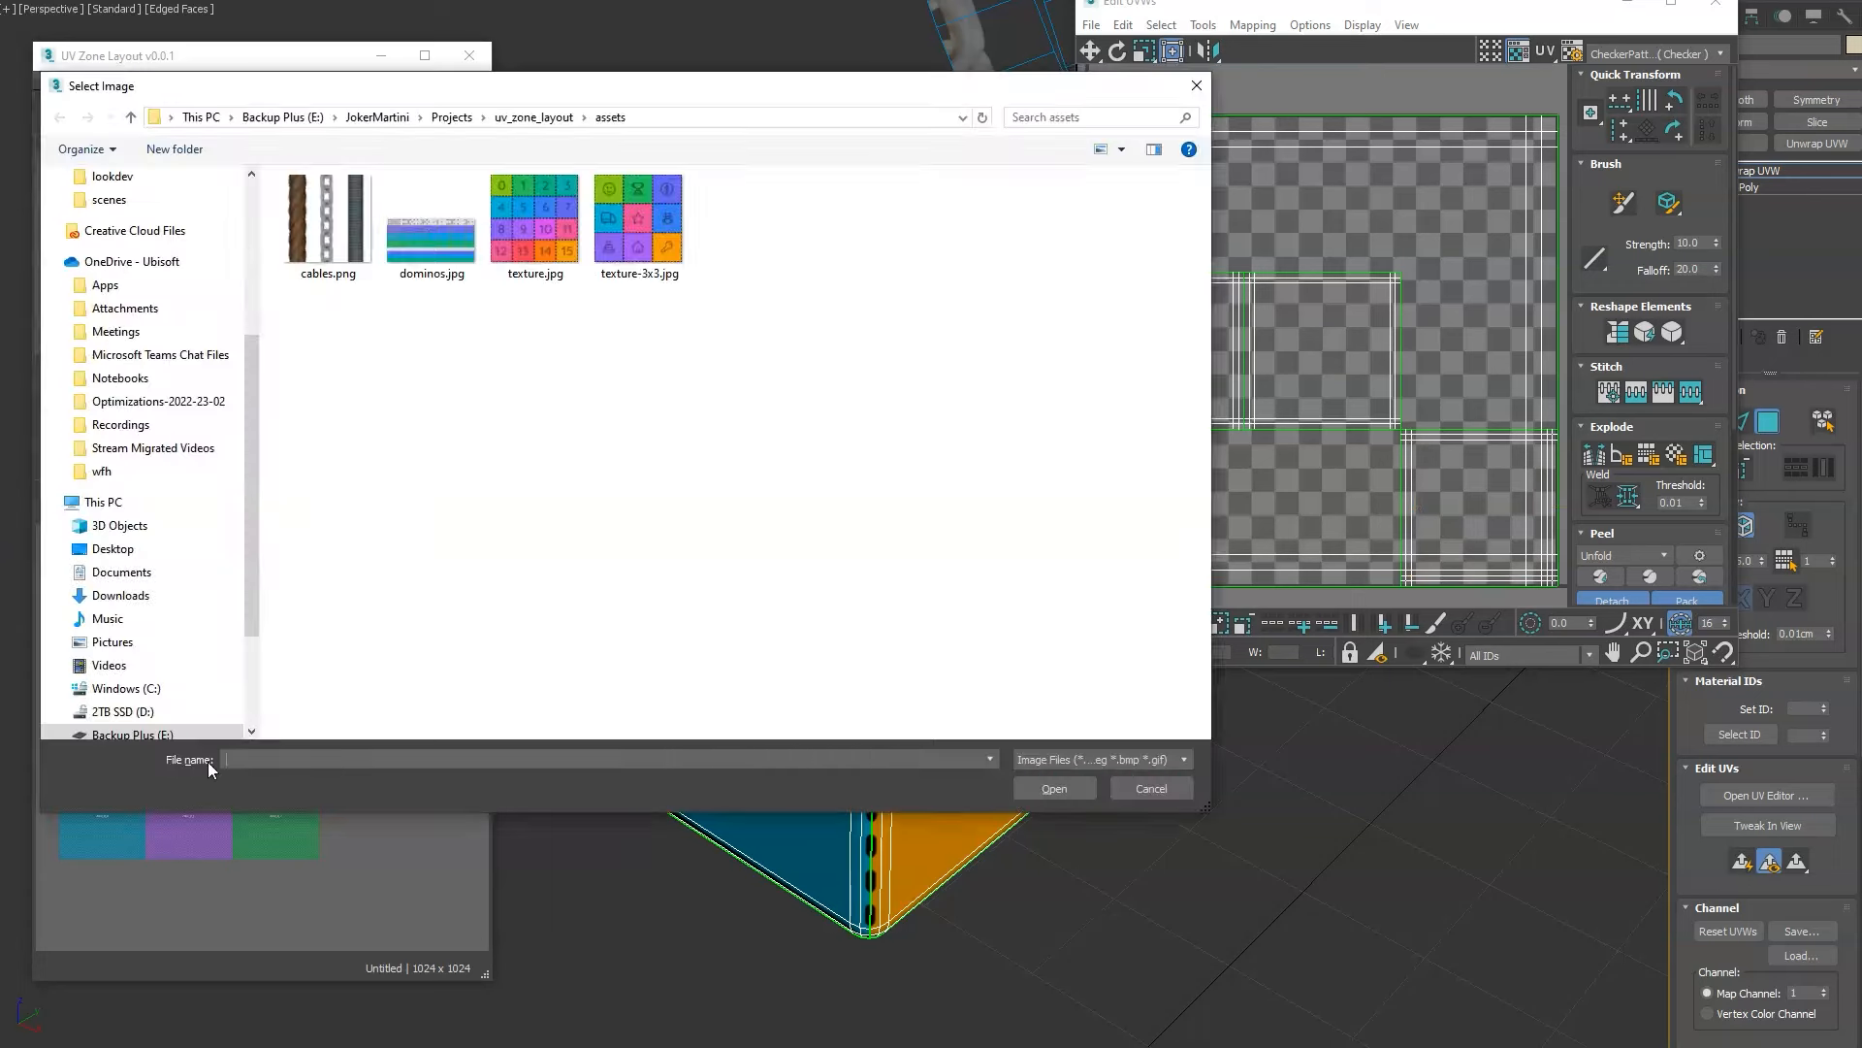
double_click(637, 235)
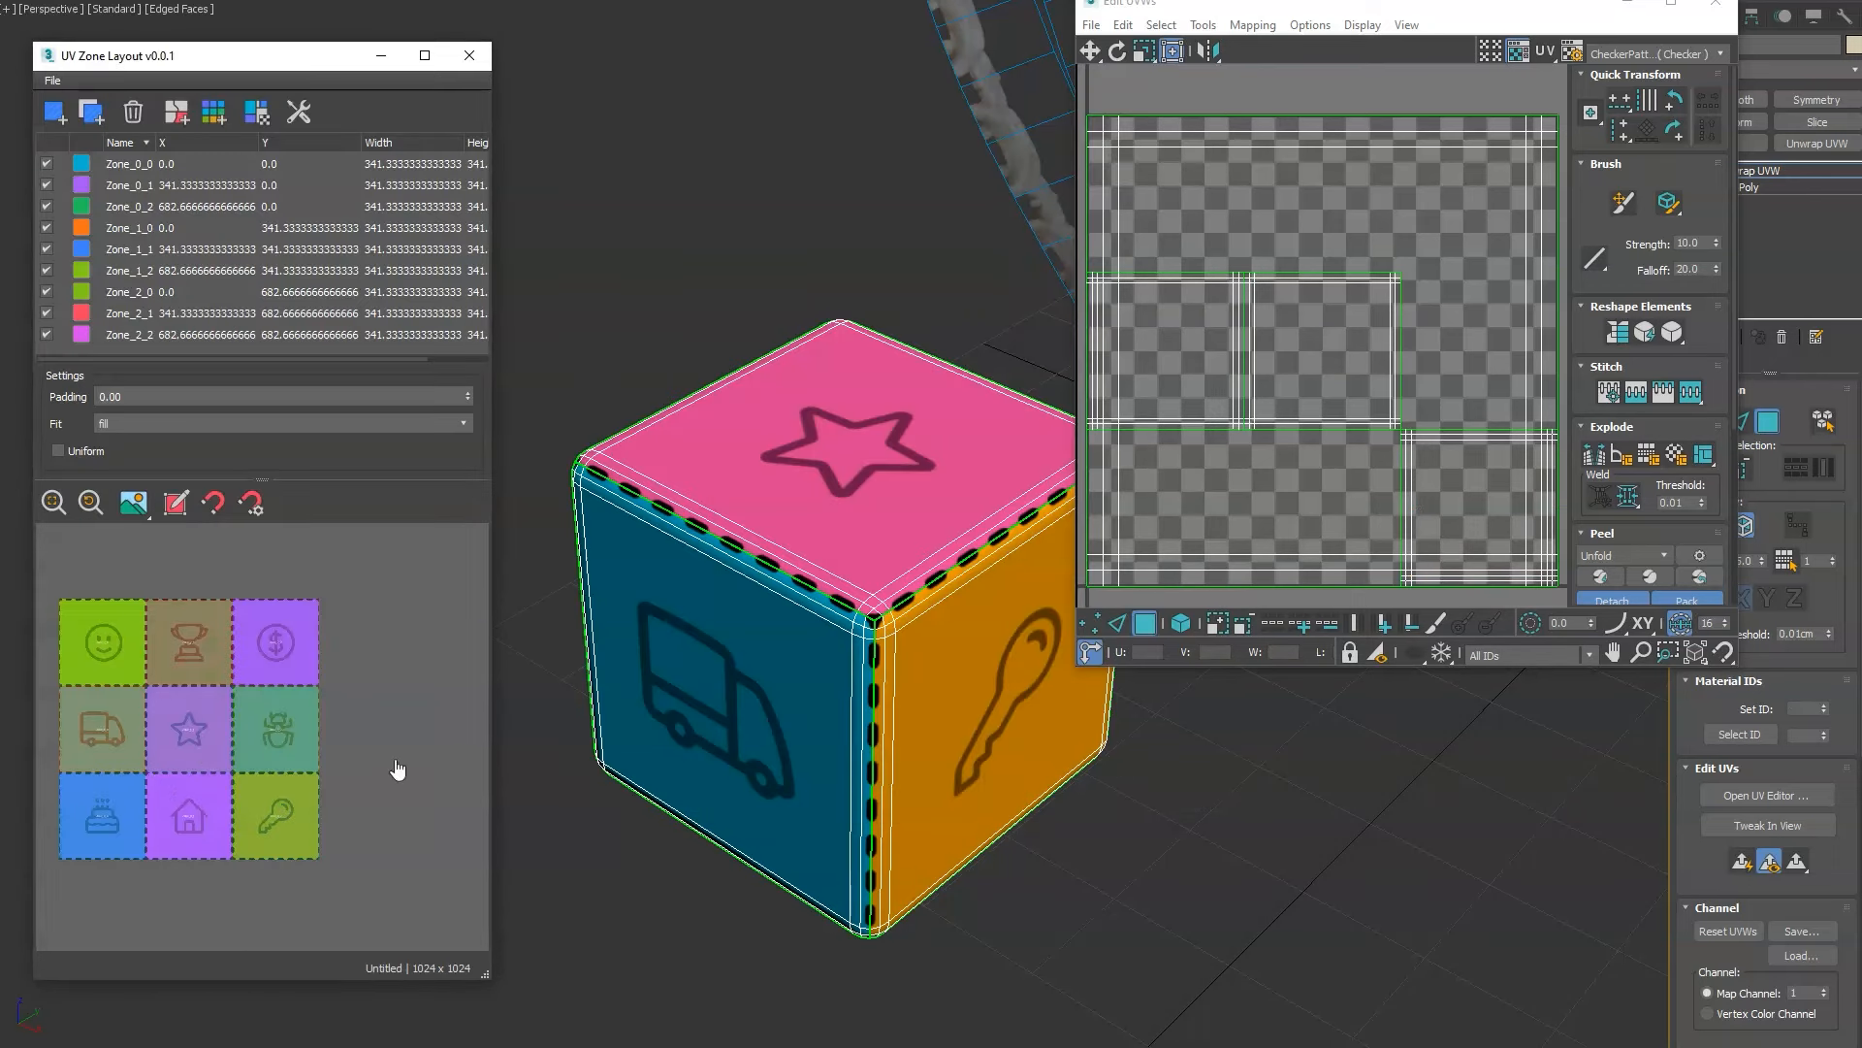
Refit the cube's top face to the smiley zone, its left face to the trophy zone and its right face to the star zone.
scroll(231, 661, up, 5)
click(862, 449)
click(260, 703)
click(623, 703)
click(417, 766)
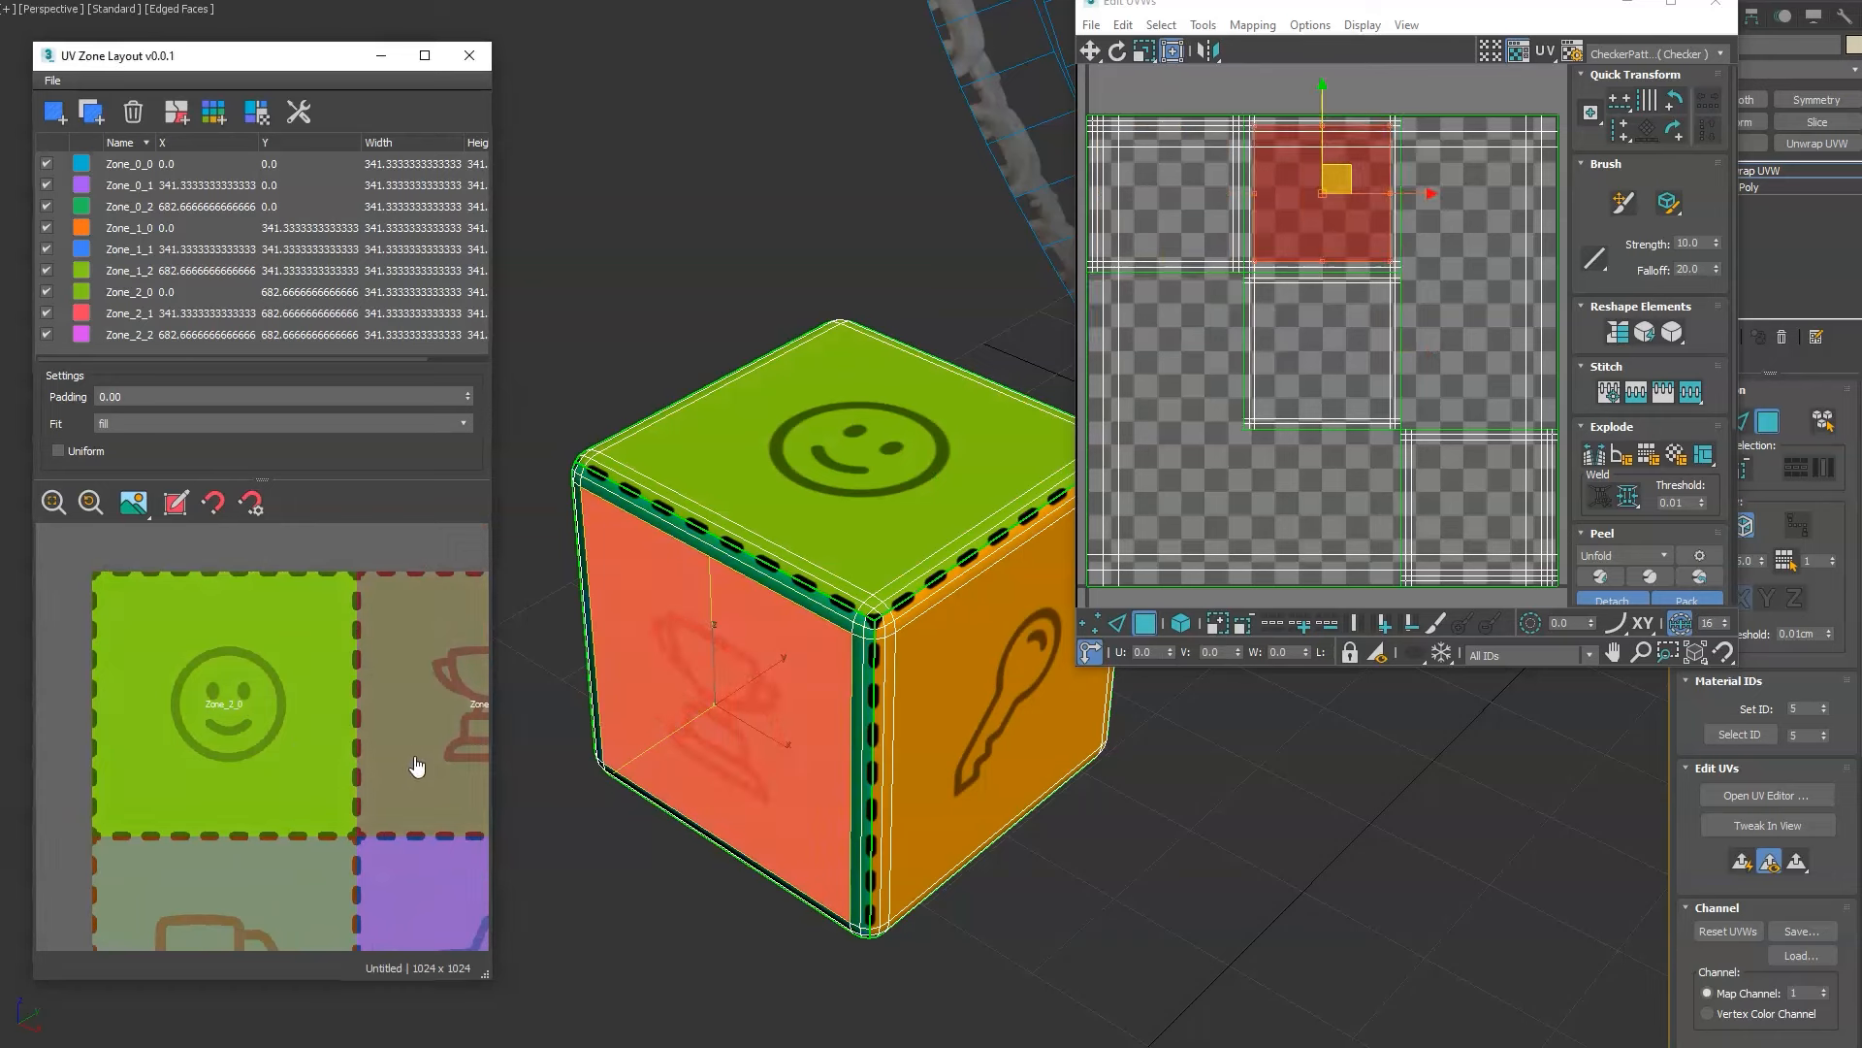
scroll(417, 767, down, 3)
click(326, 818)
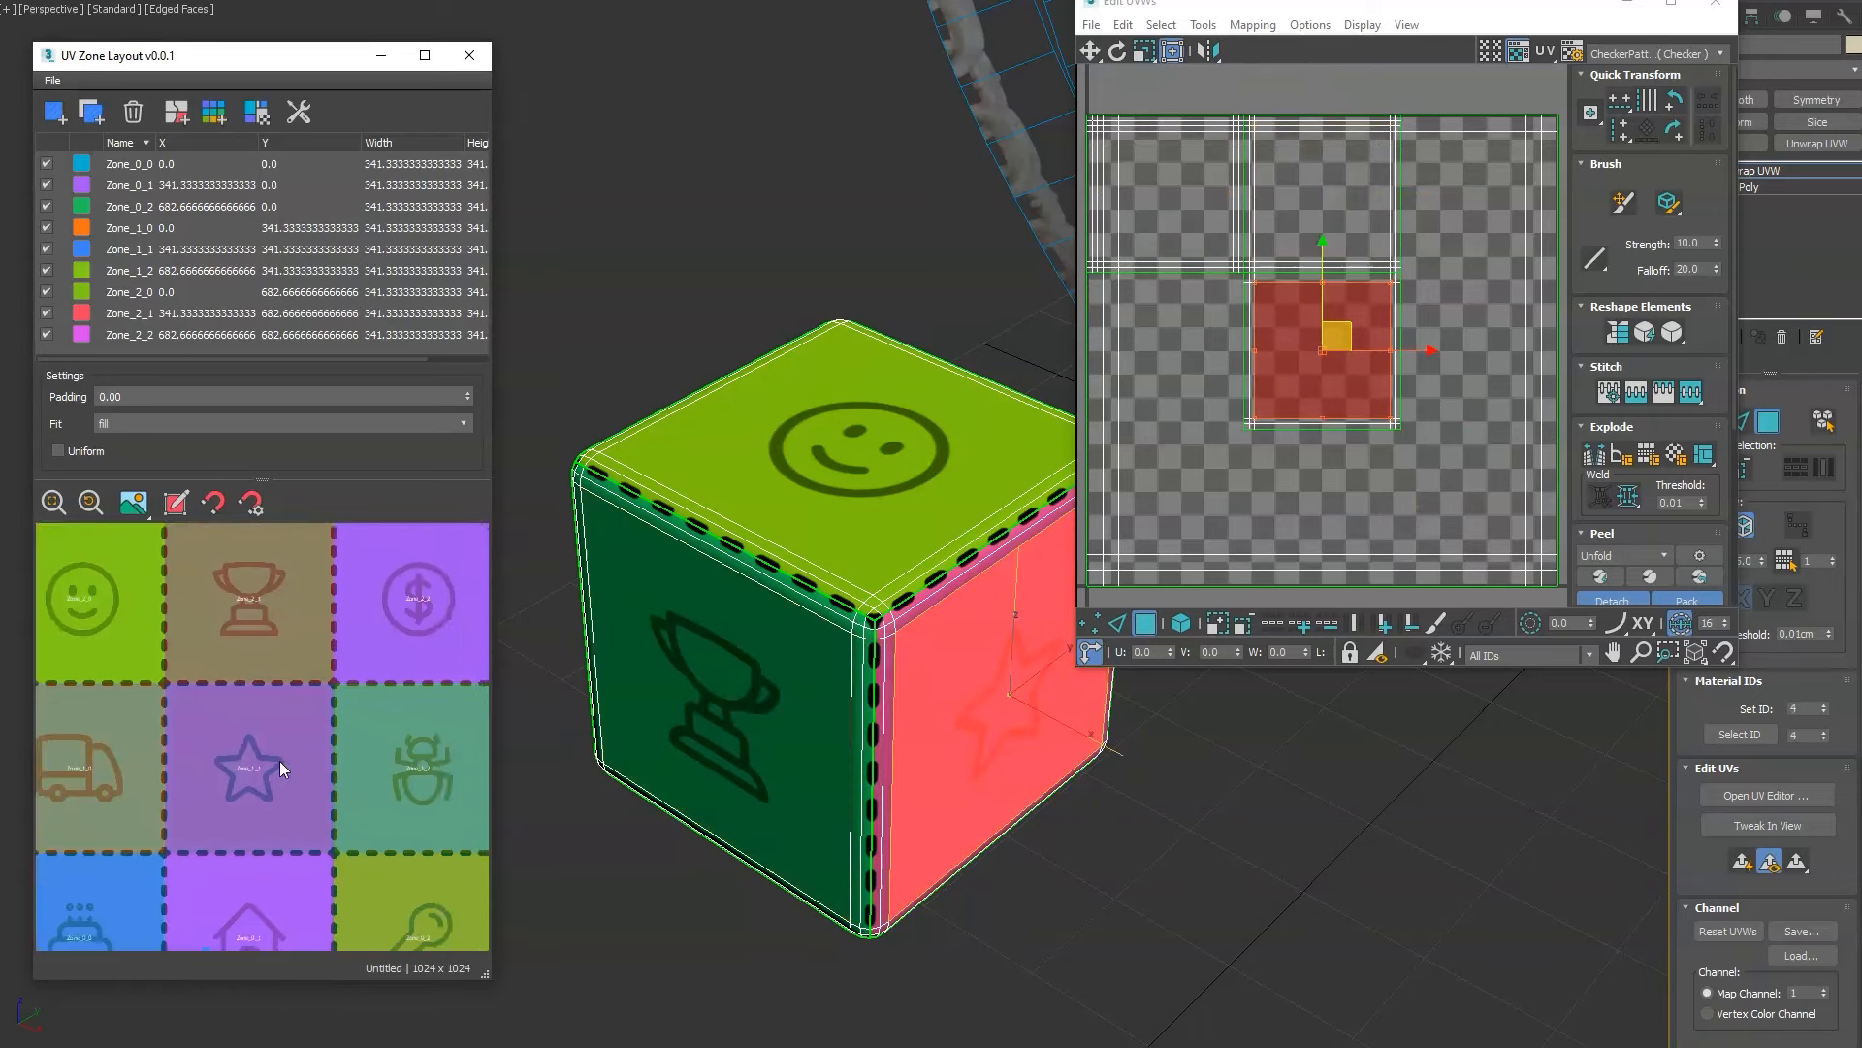
Select all of the cube's faces in the UV editor and fit them to the central star zone.
scroll(369, 617, down, 3)
scroll(1385, 429, down, 3)
drag(1466, 276, 1225, 528)
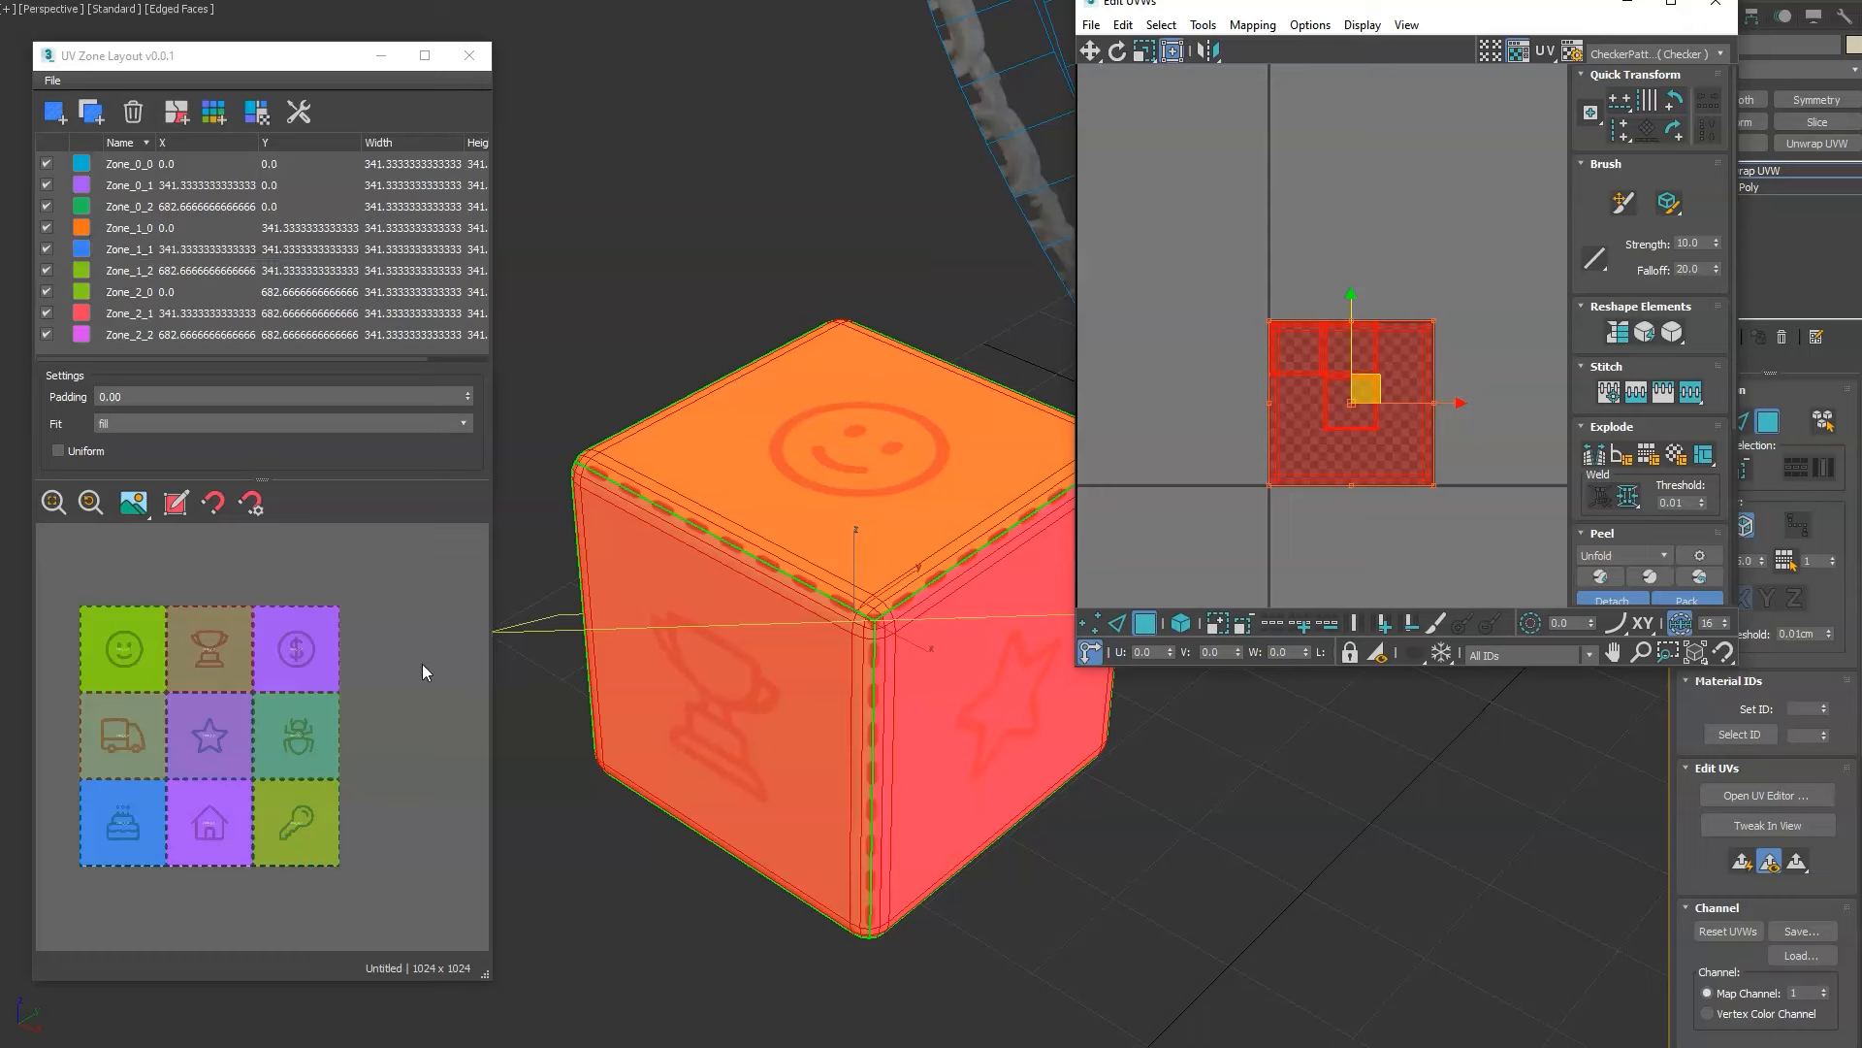
click(233, 739)
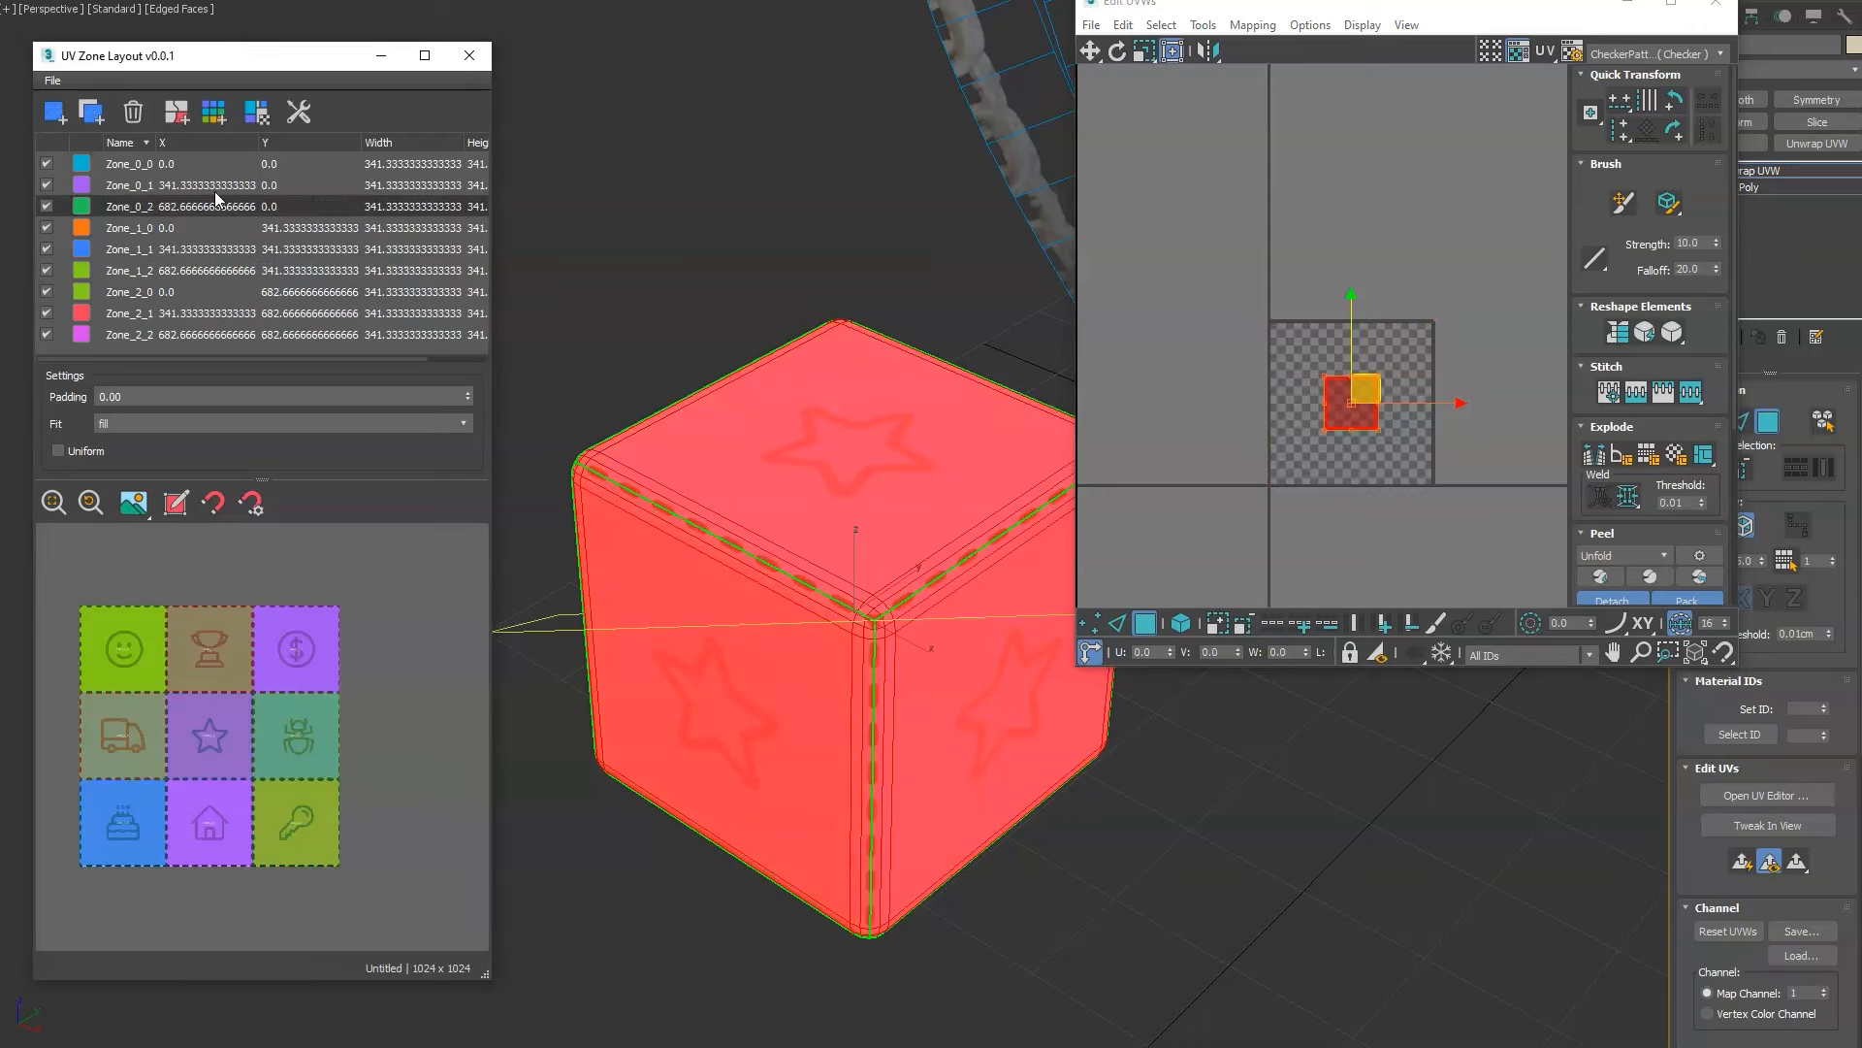
Select all nine zones and randomly distribute the cube's faces across them, reshuffling repeatedly.
drag(218, 163, 223, 340)
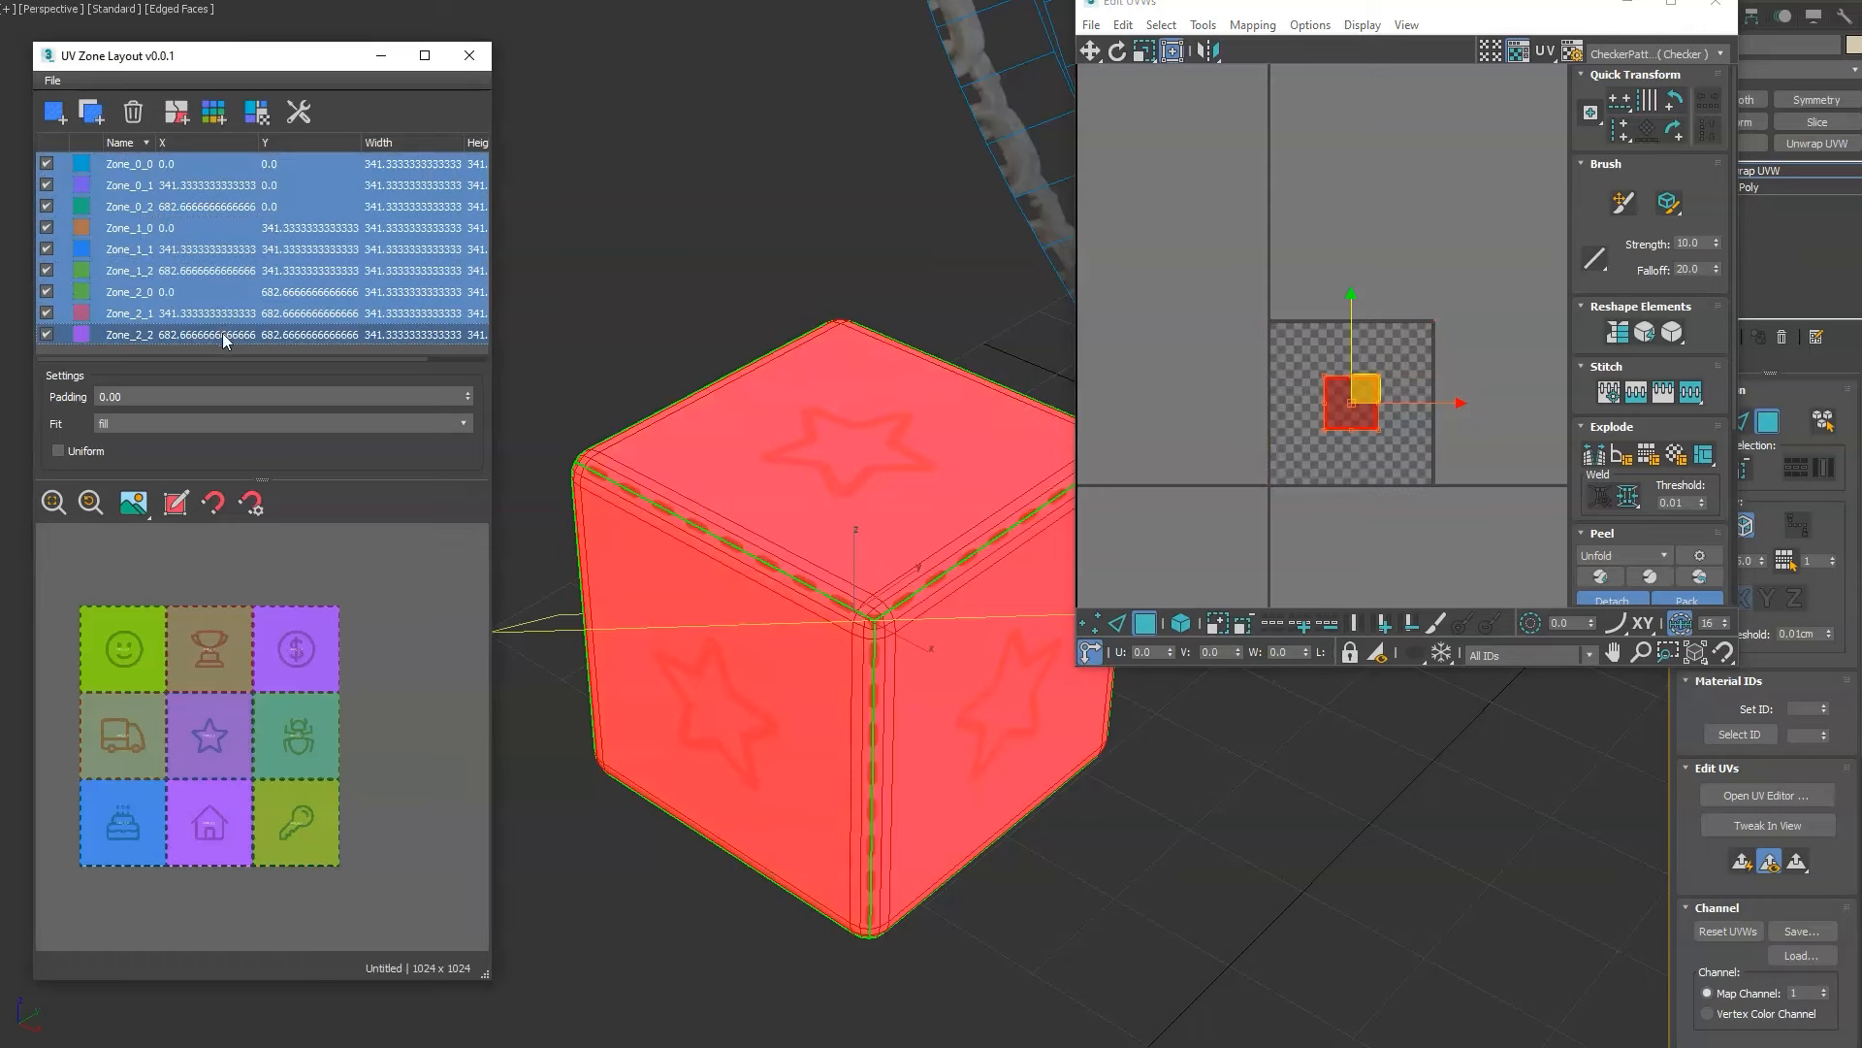
click(258, 115)
click(258, 115)
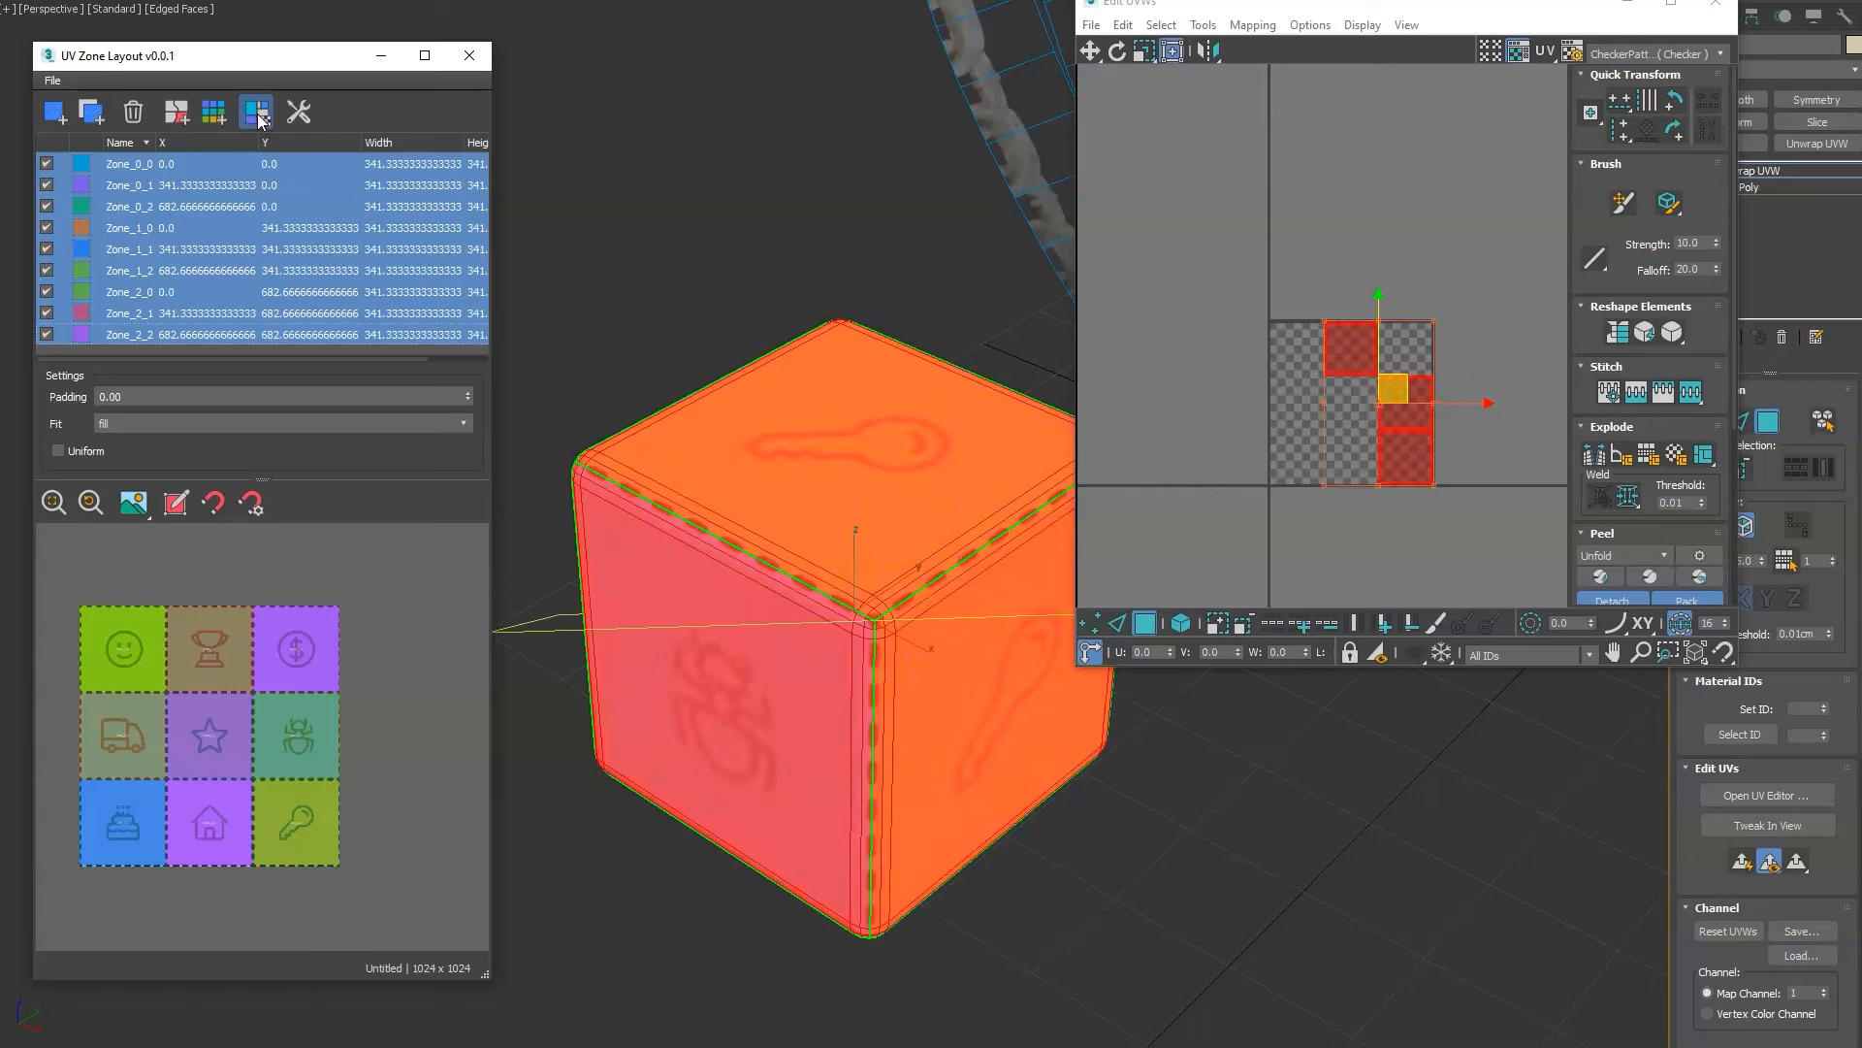
click(258, 114)
click(258, 114)
click(258, 114)
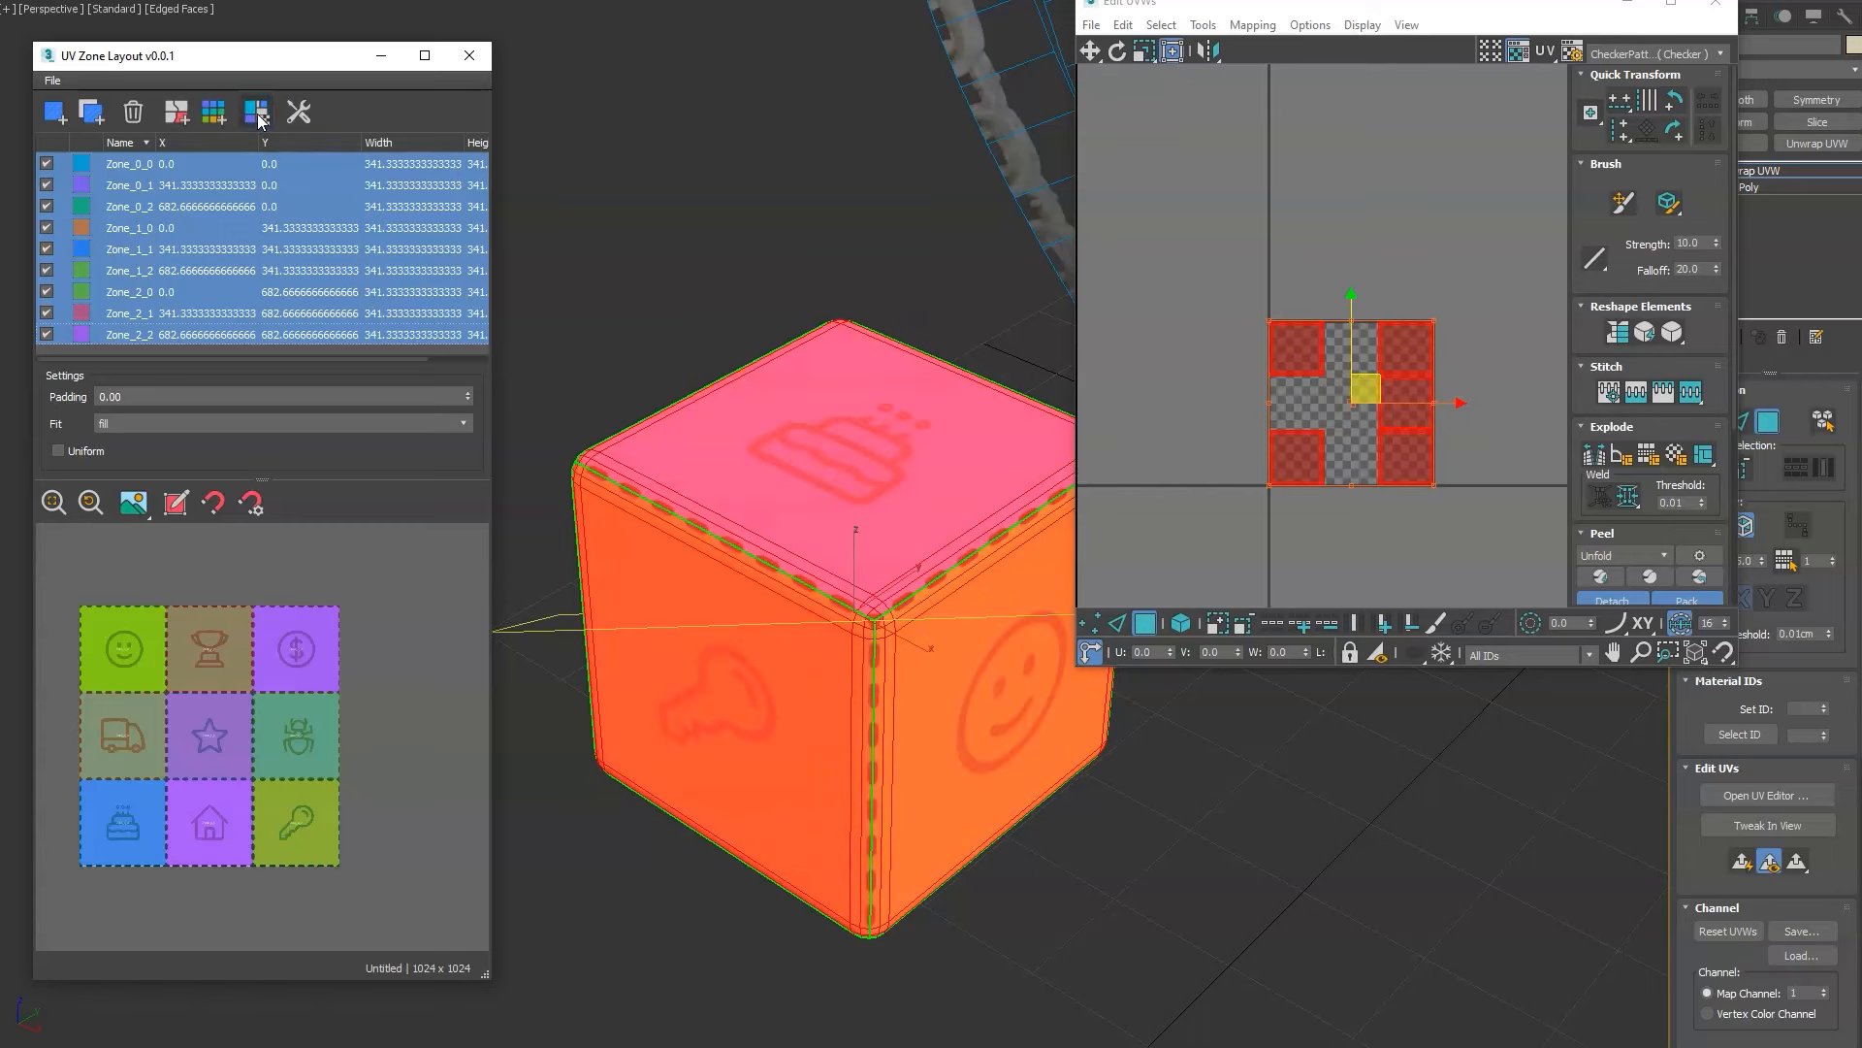
click(258, 115)
click(258, 114)
click(258, 114)
click(258, 114)
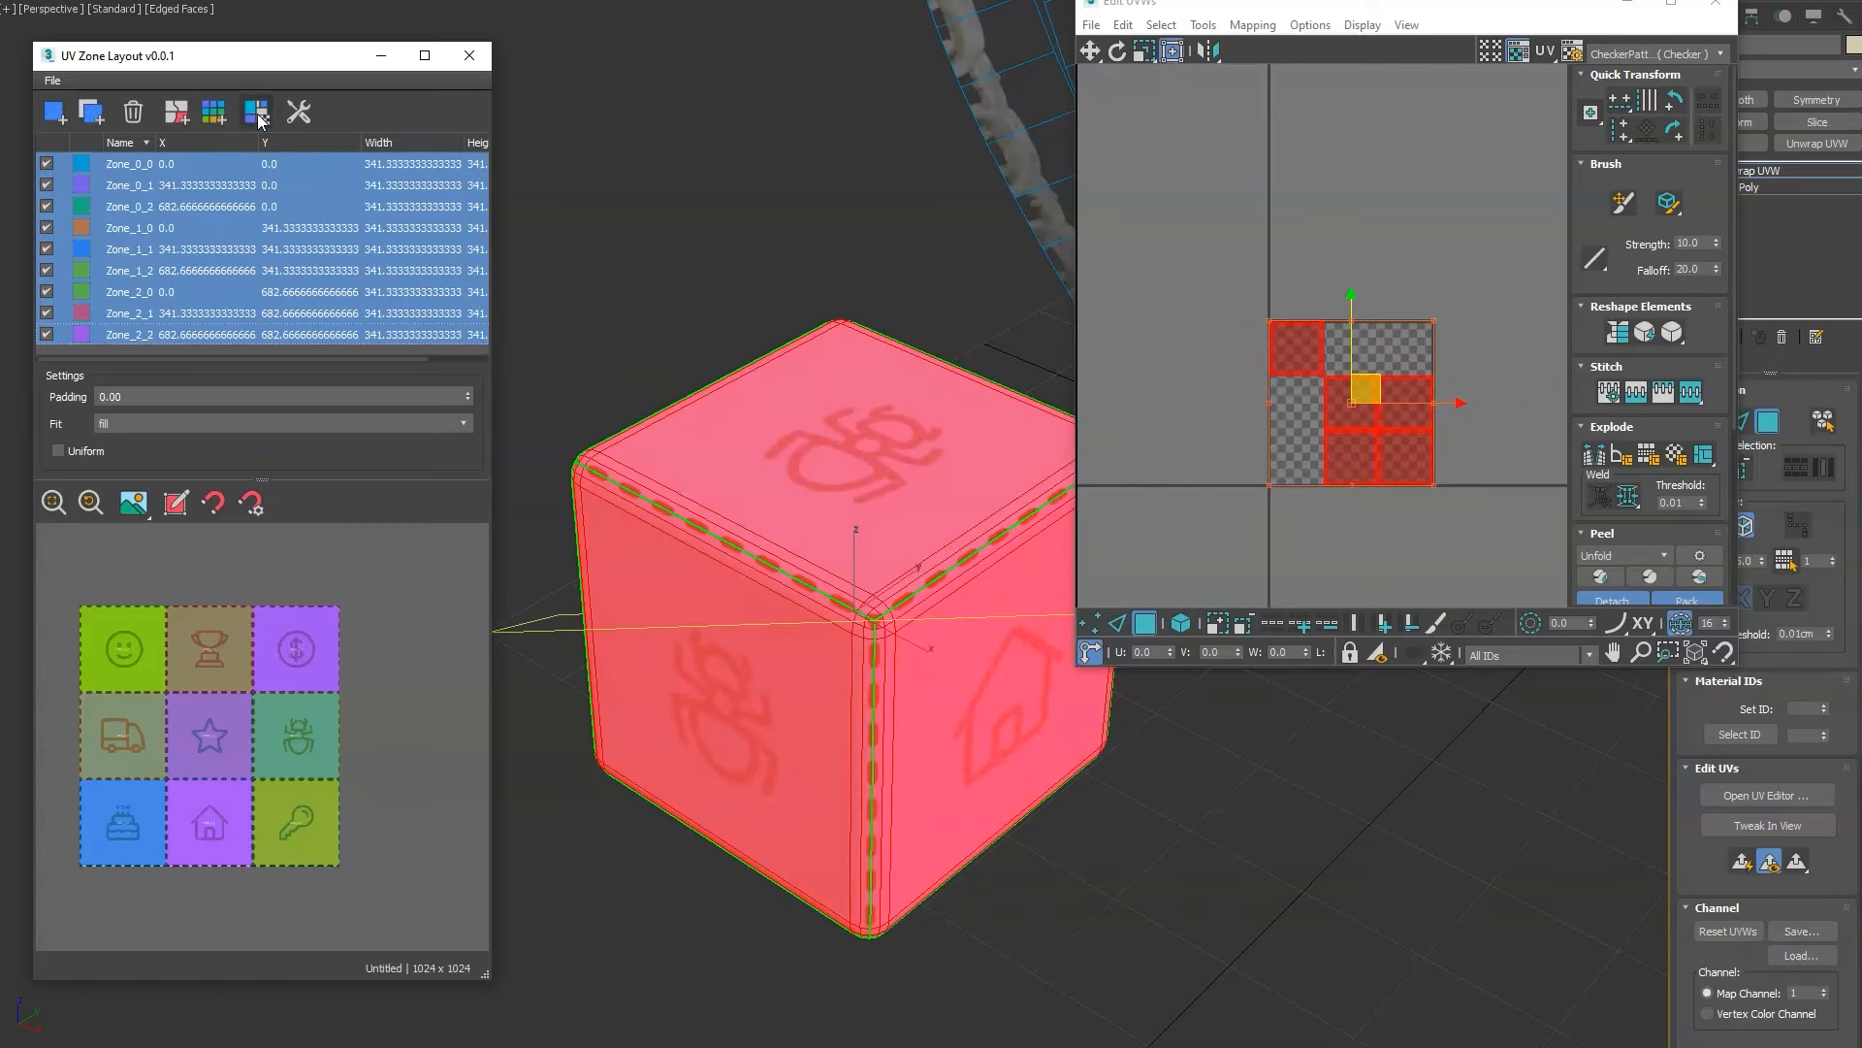
click(258, 114)
click(258, 115)
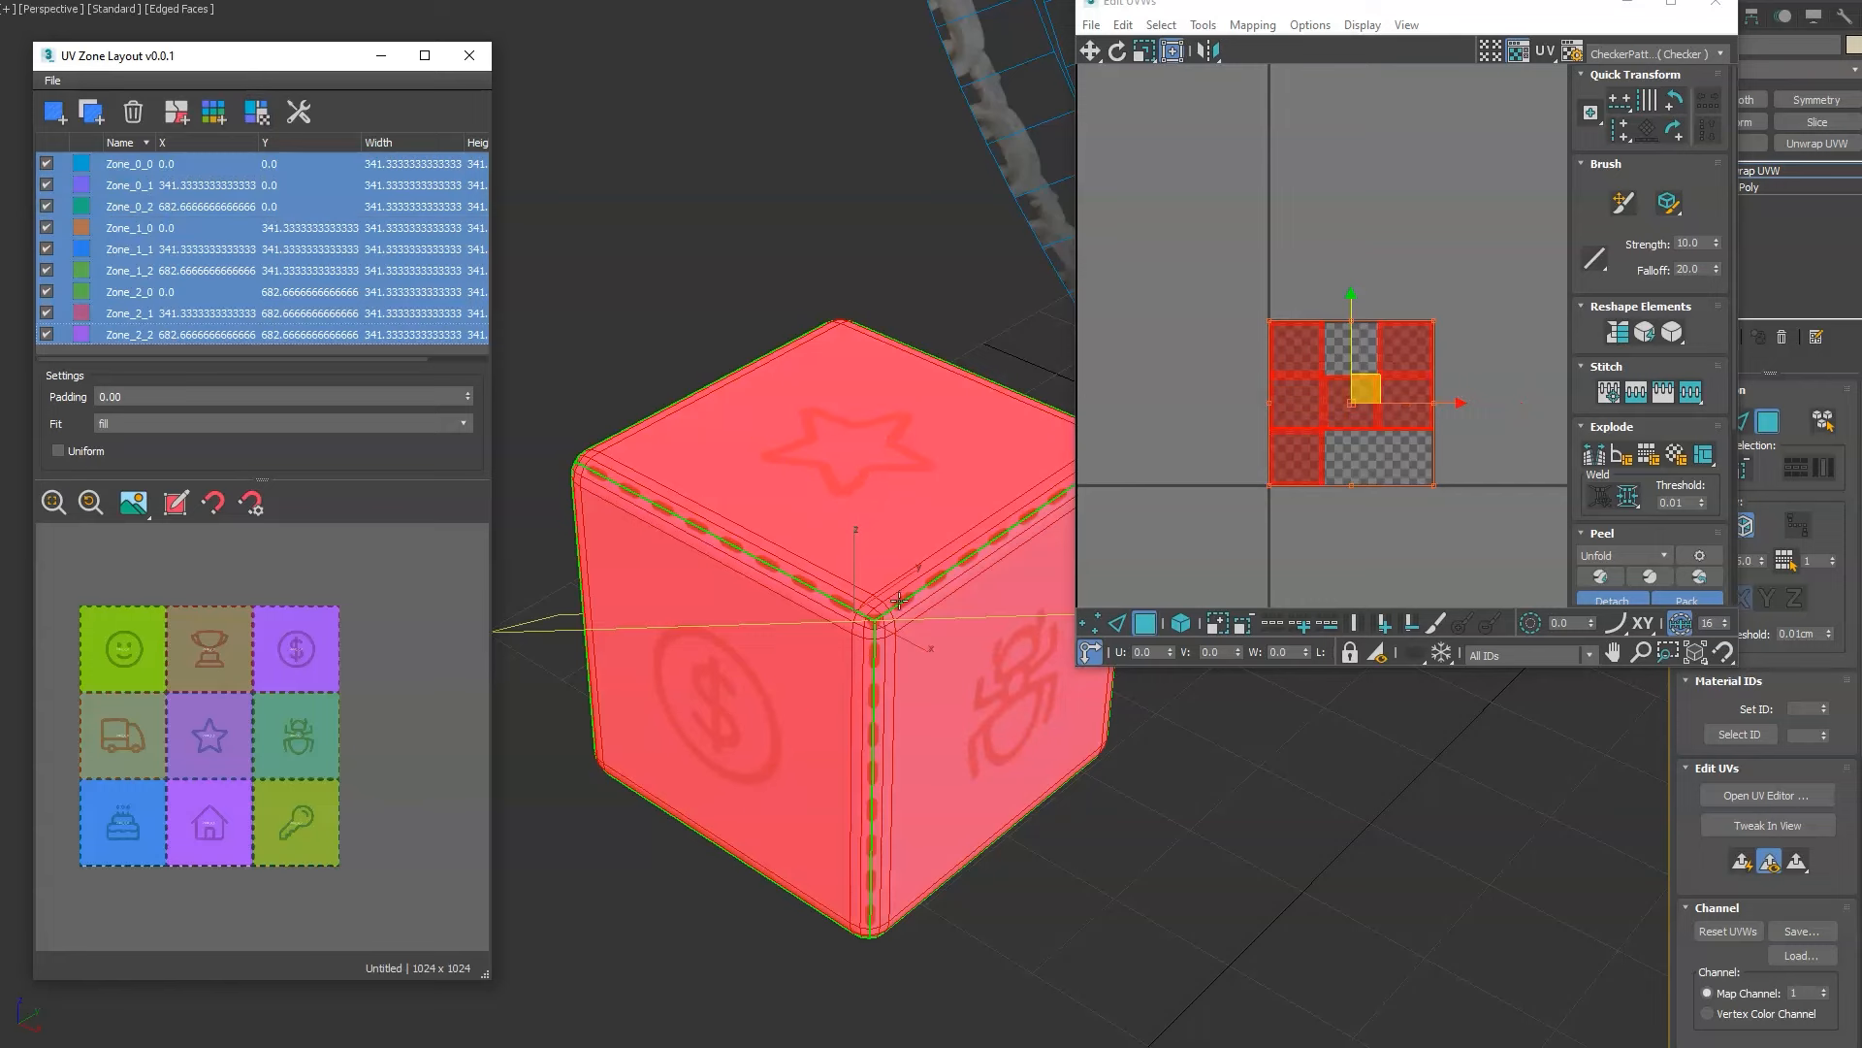
Select only the cube's right face with the spider and open the UV Unwrap Toolbox beside the zone layout.
click(1135, 892)
alt+middle_drag(1135, 893, 999, 815)
click(923, 680)
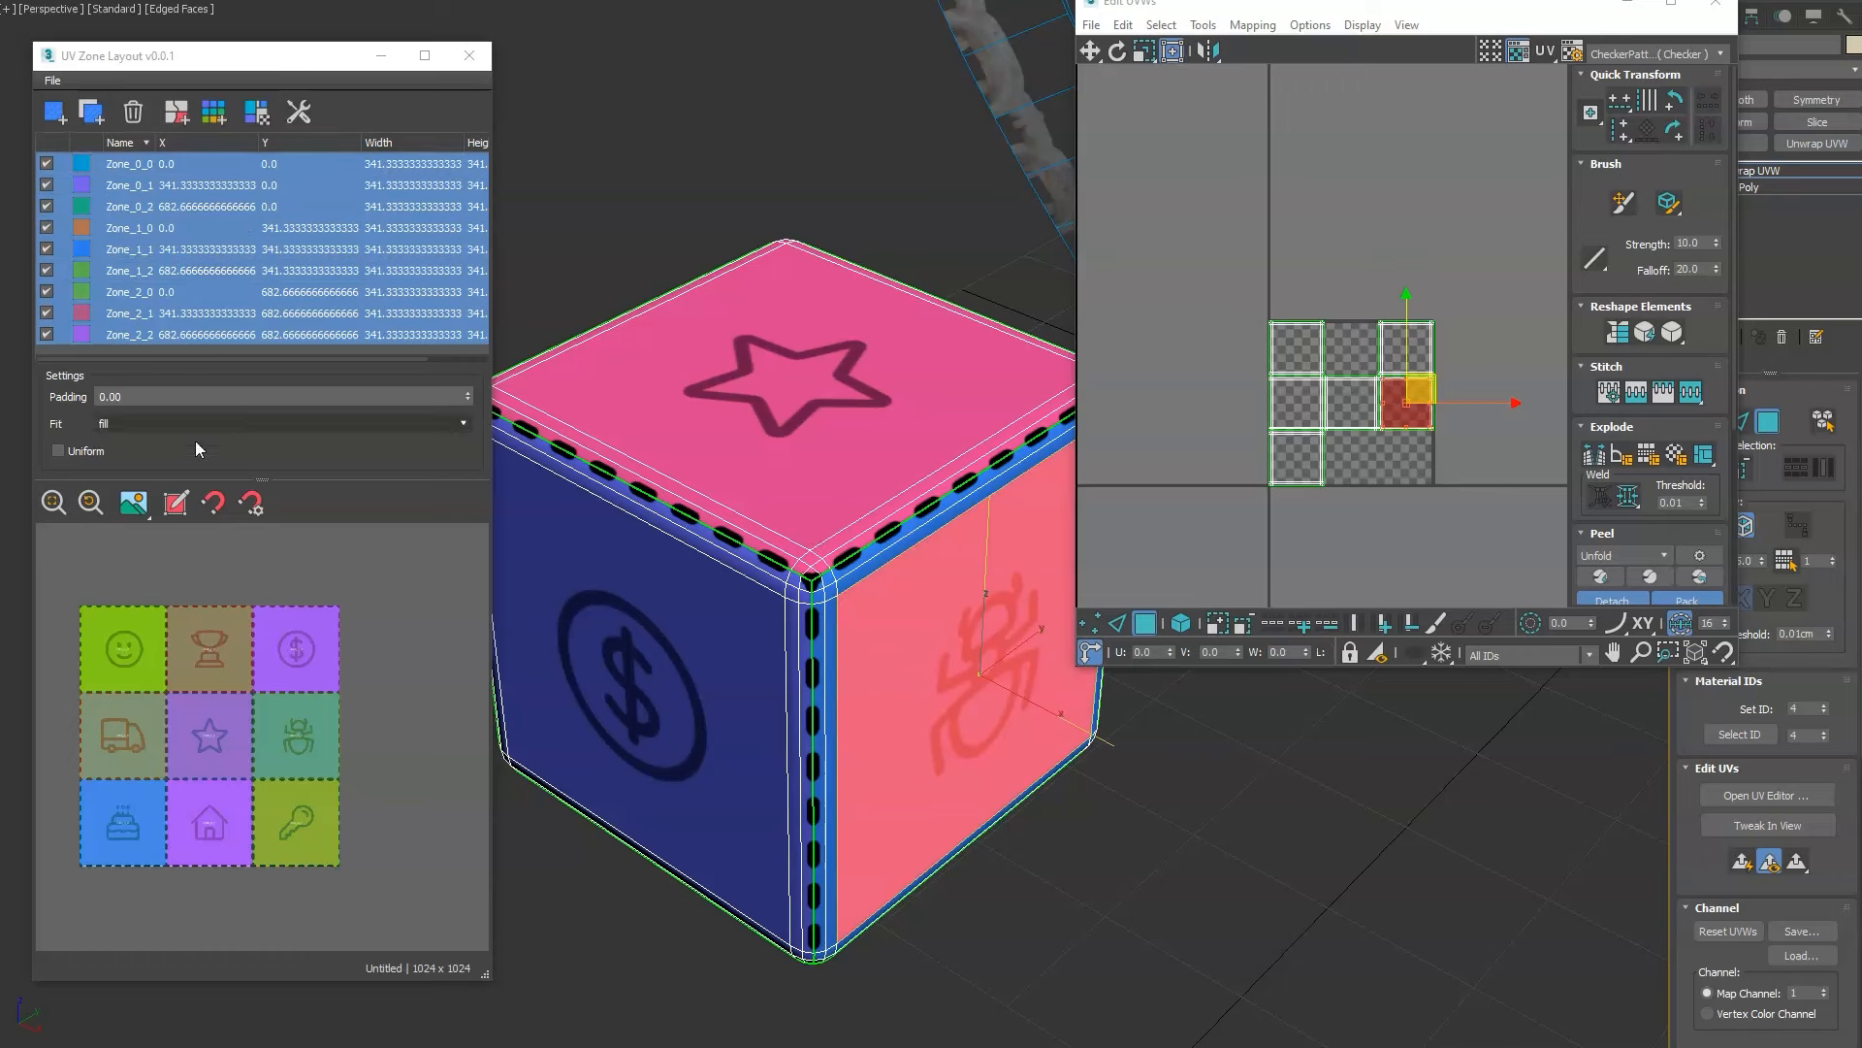
click(298, 113)
drag(226, 279, 622, 28)
click(567, 81)
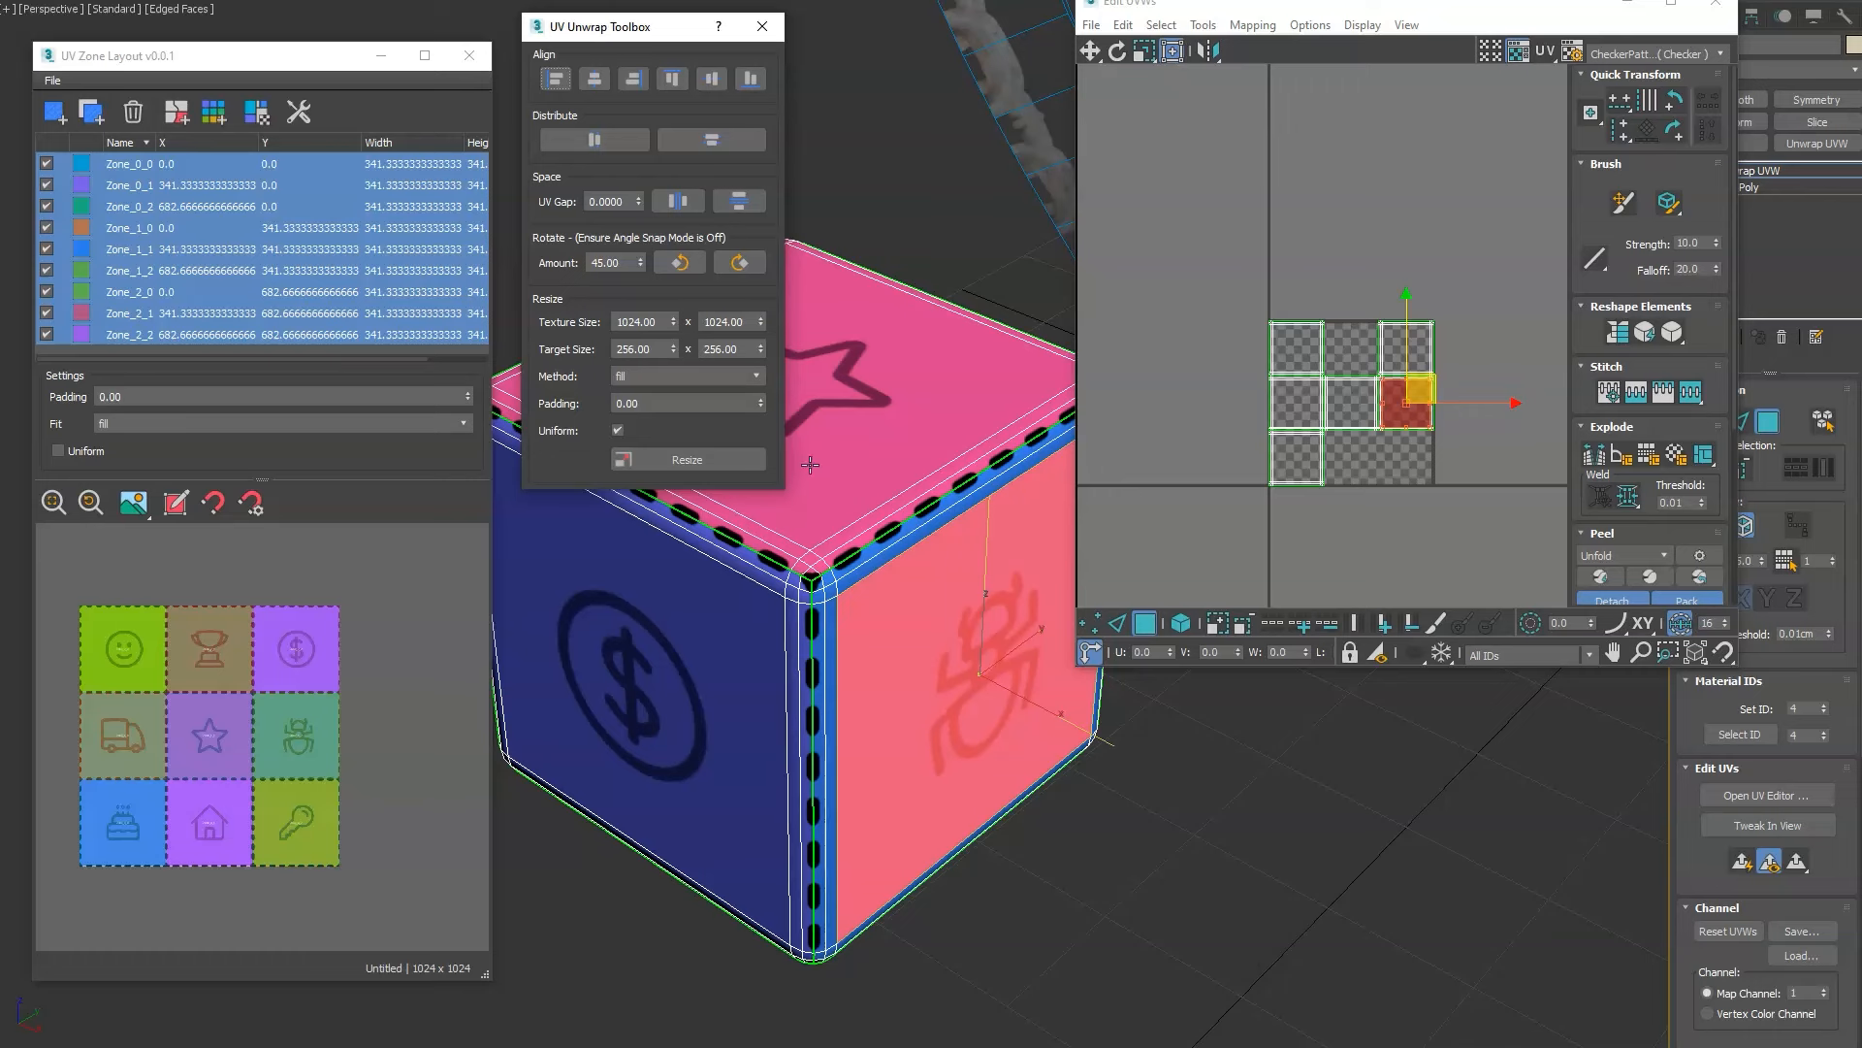
Add the top-left and bottom-left UV faces to the selection, rotate them in 45-degree increments, and close the toolbox.
ctrl+click(1298, 347)
ctrl+click(1296, 454)
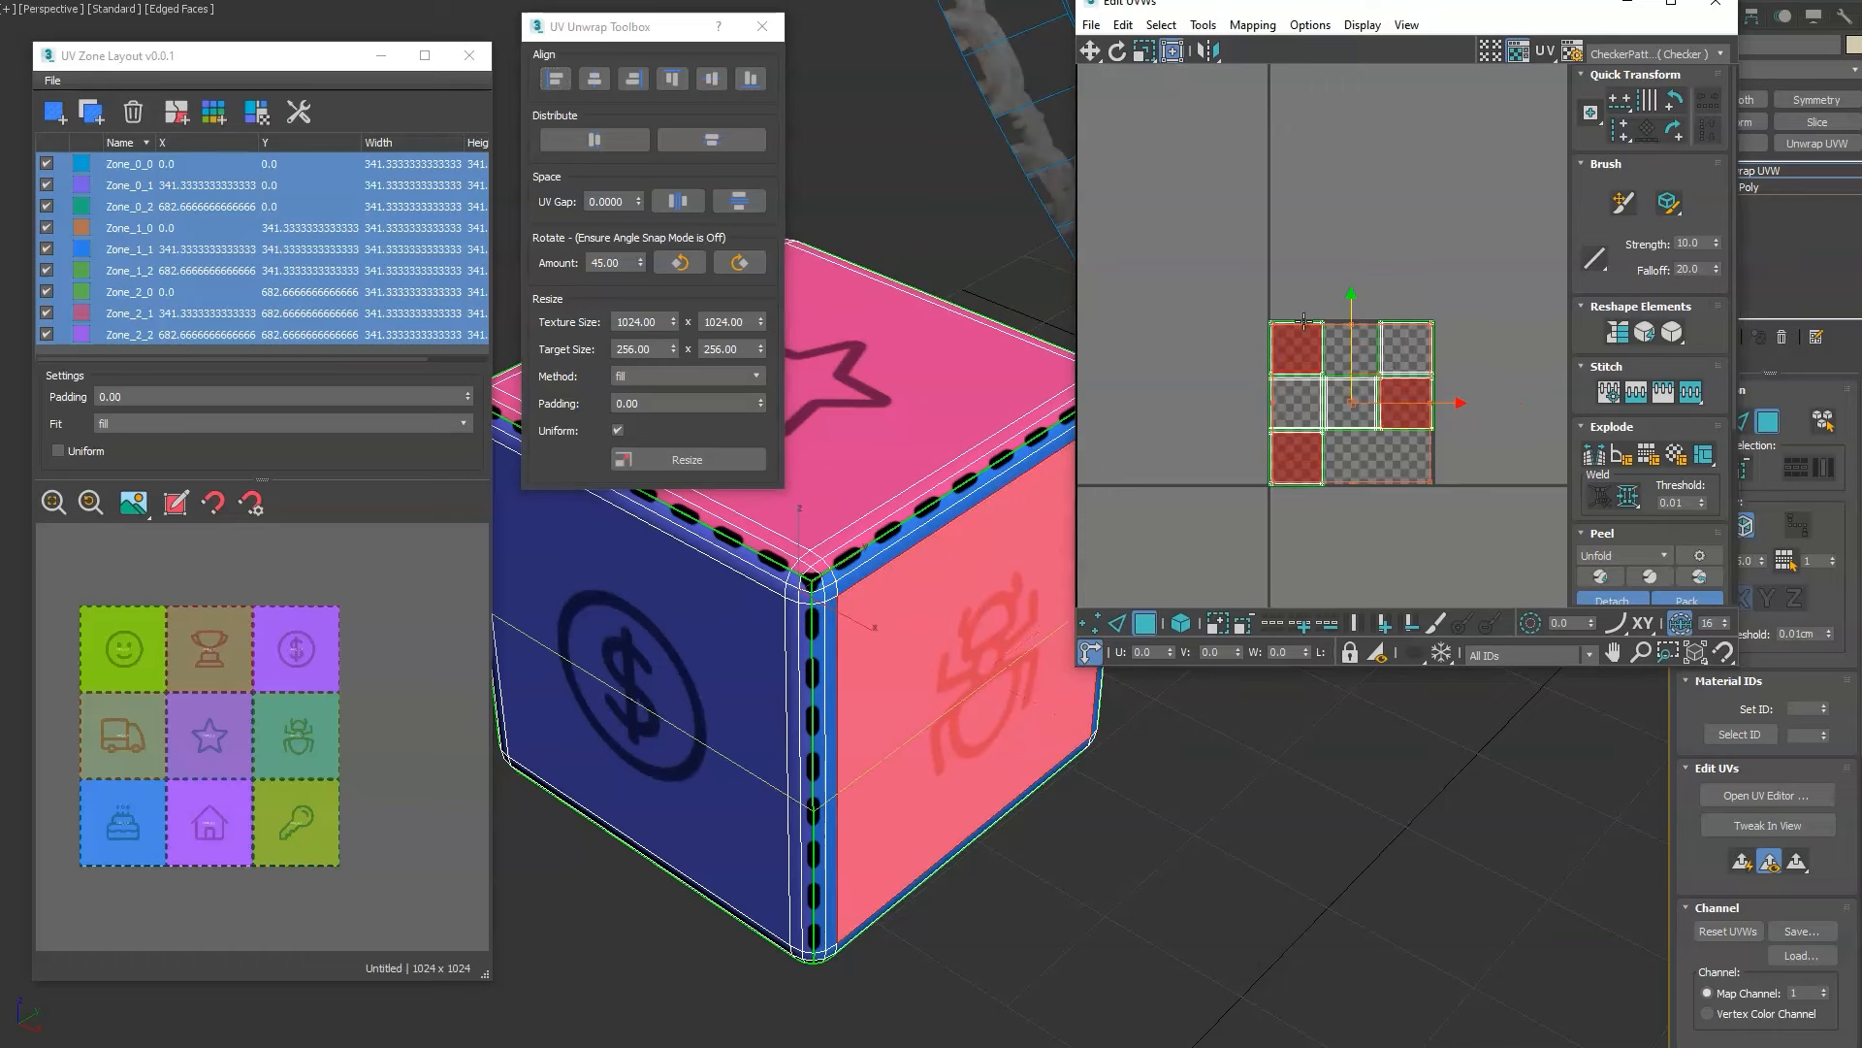
click(740, 263)
click(739, 263)
click(739, 263)
click(740, 263)
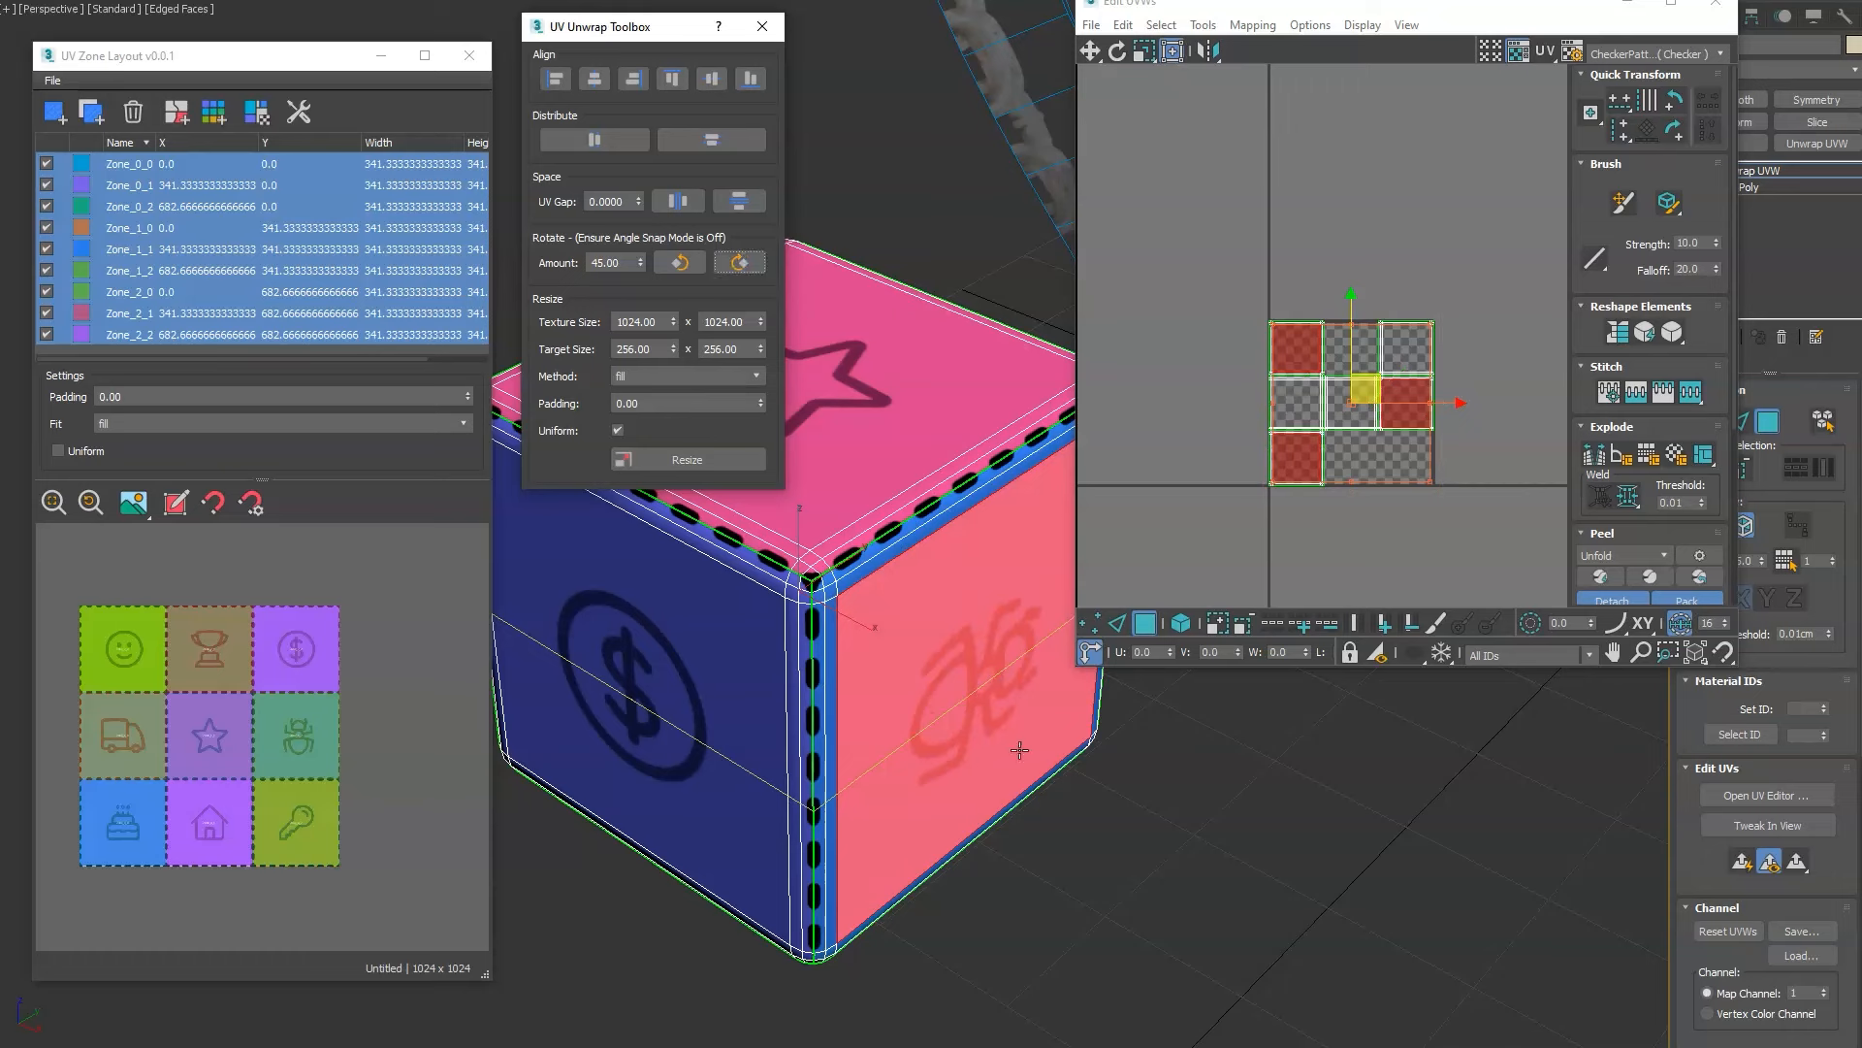
click(1127, 818)
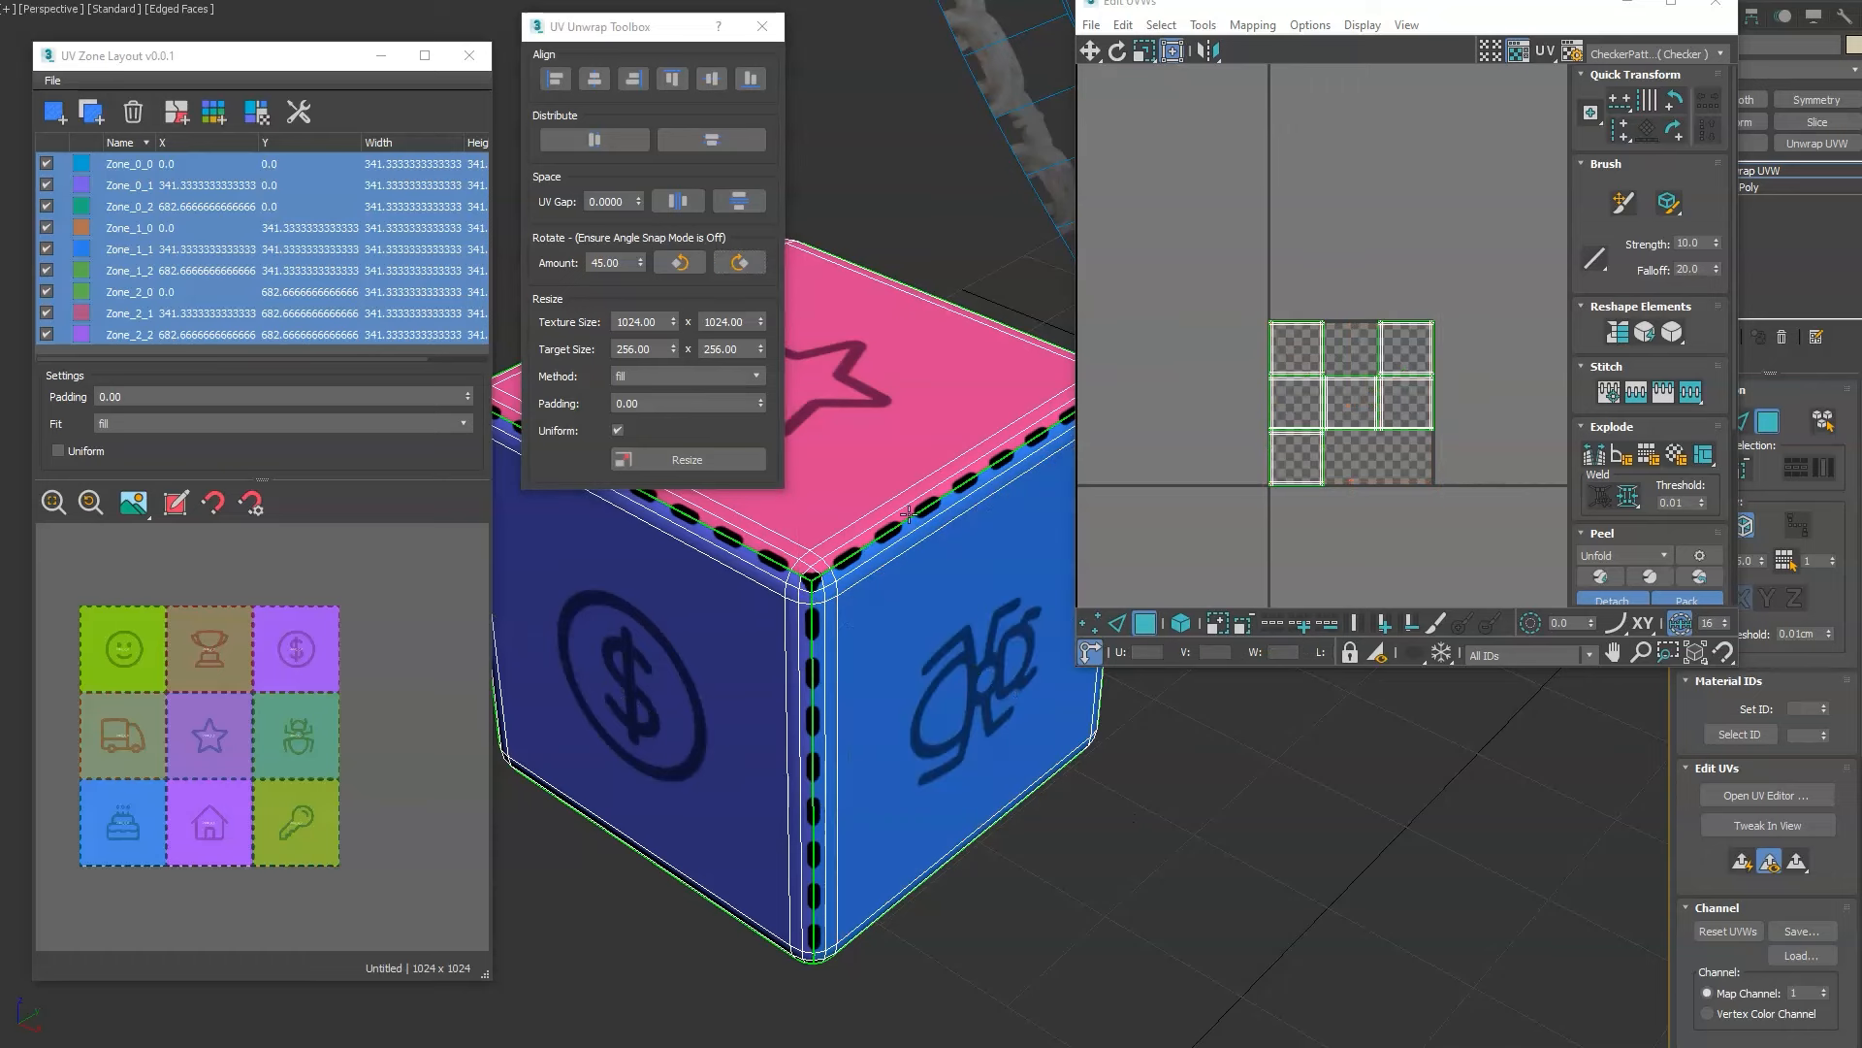
click(762, 26)
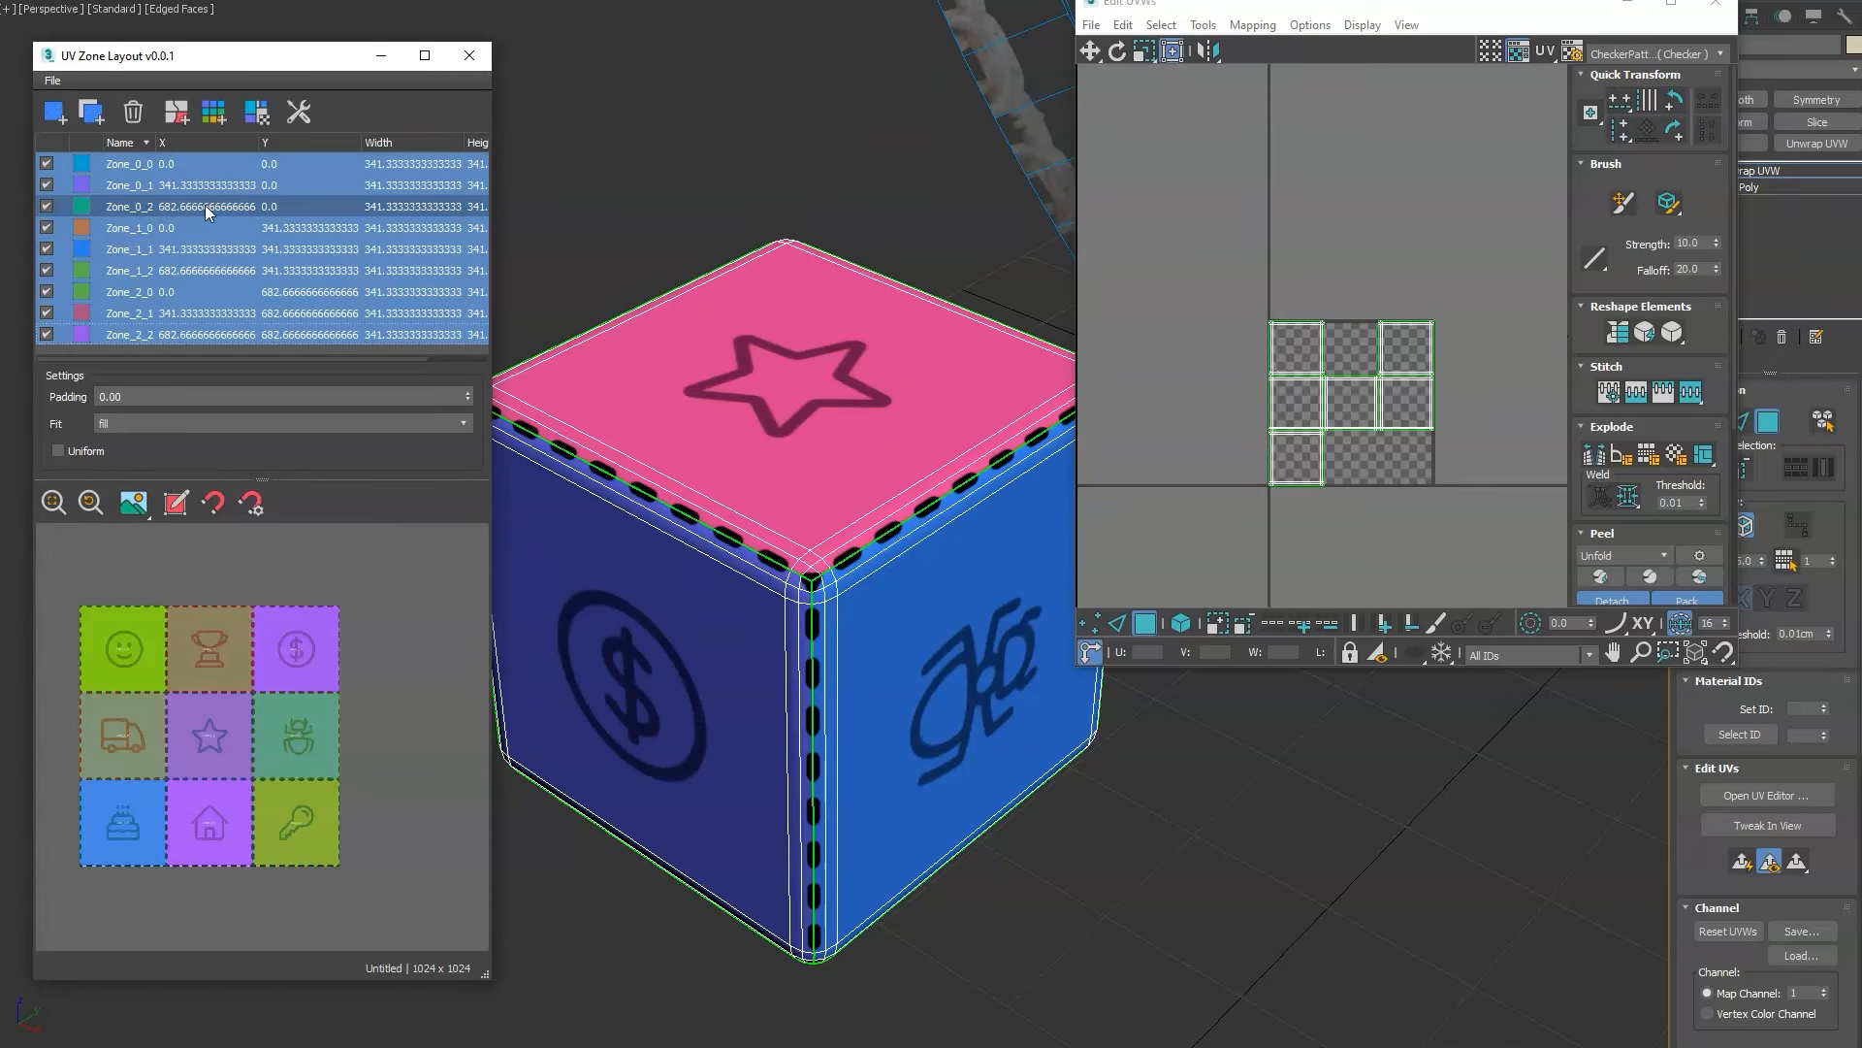
Delete all nine zones from the zone layout.
click(133, 112)
click(287, 548)
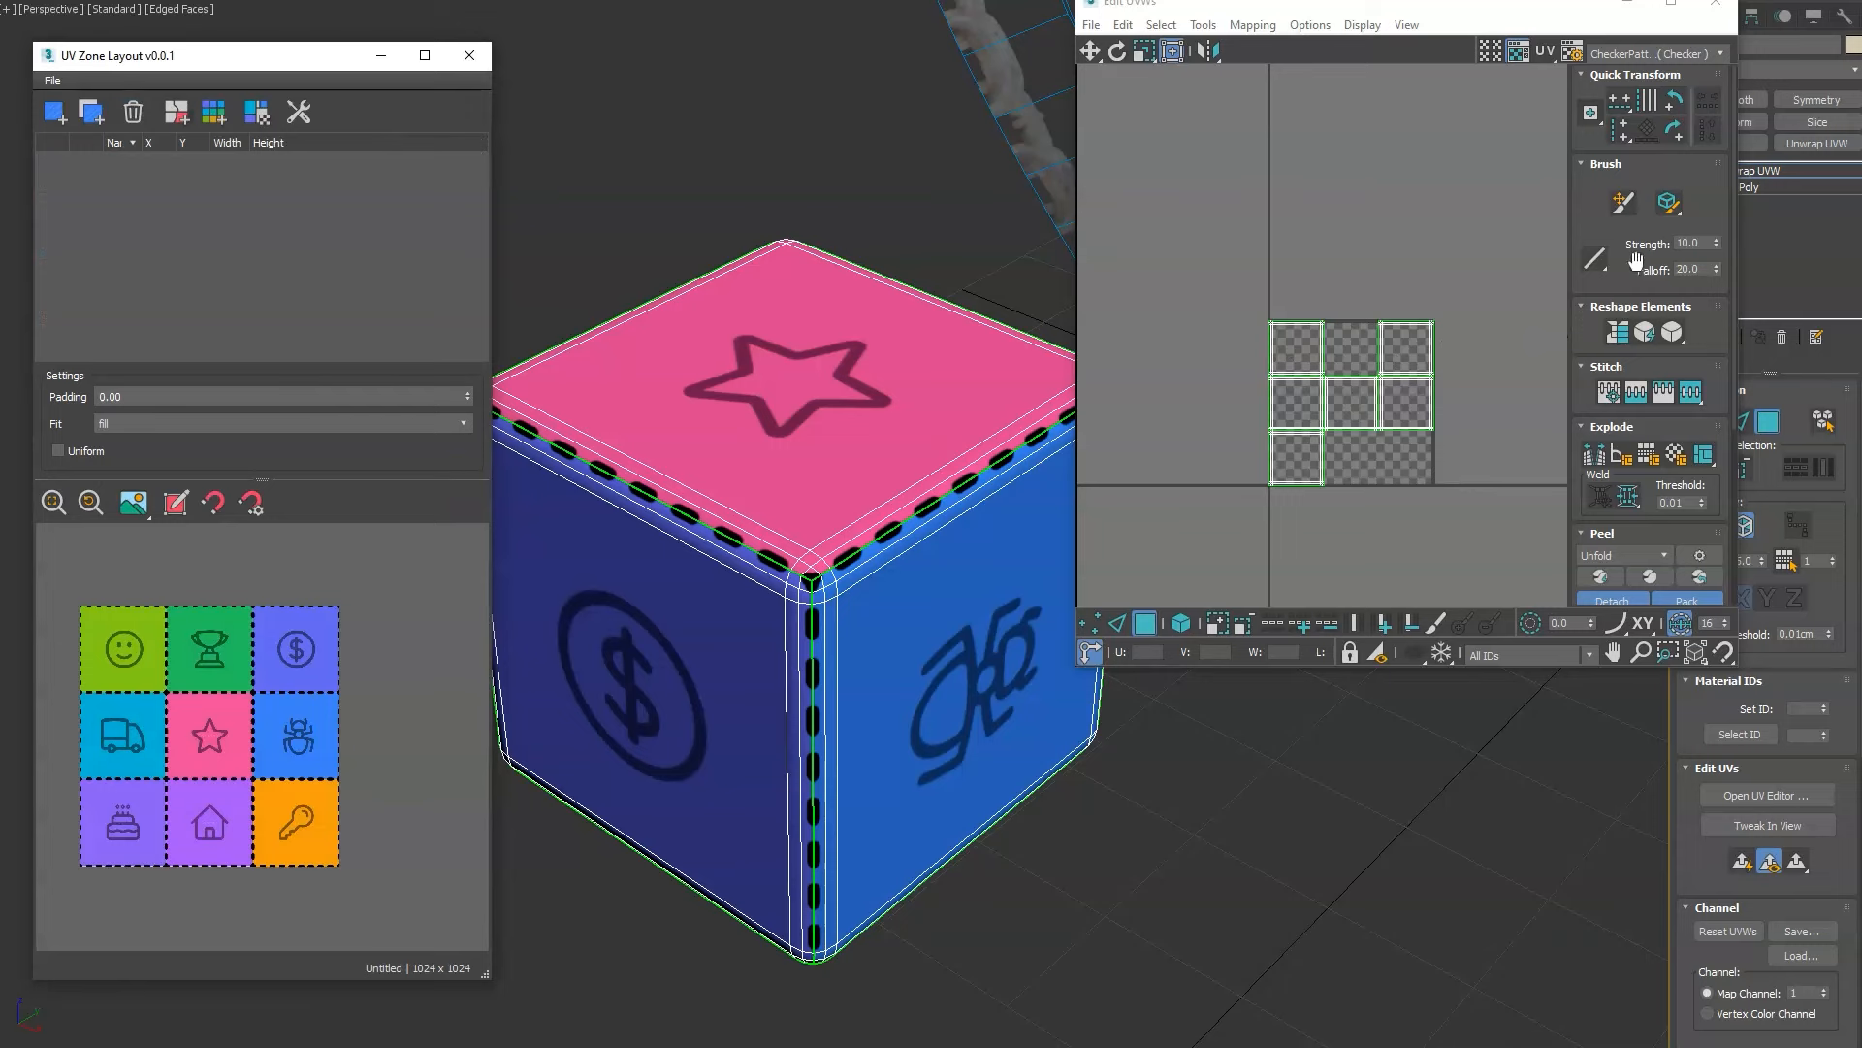
scroll(1373, 452, up, 4)
drag(1362, 473, 1278, 423)
click(1418, 330)
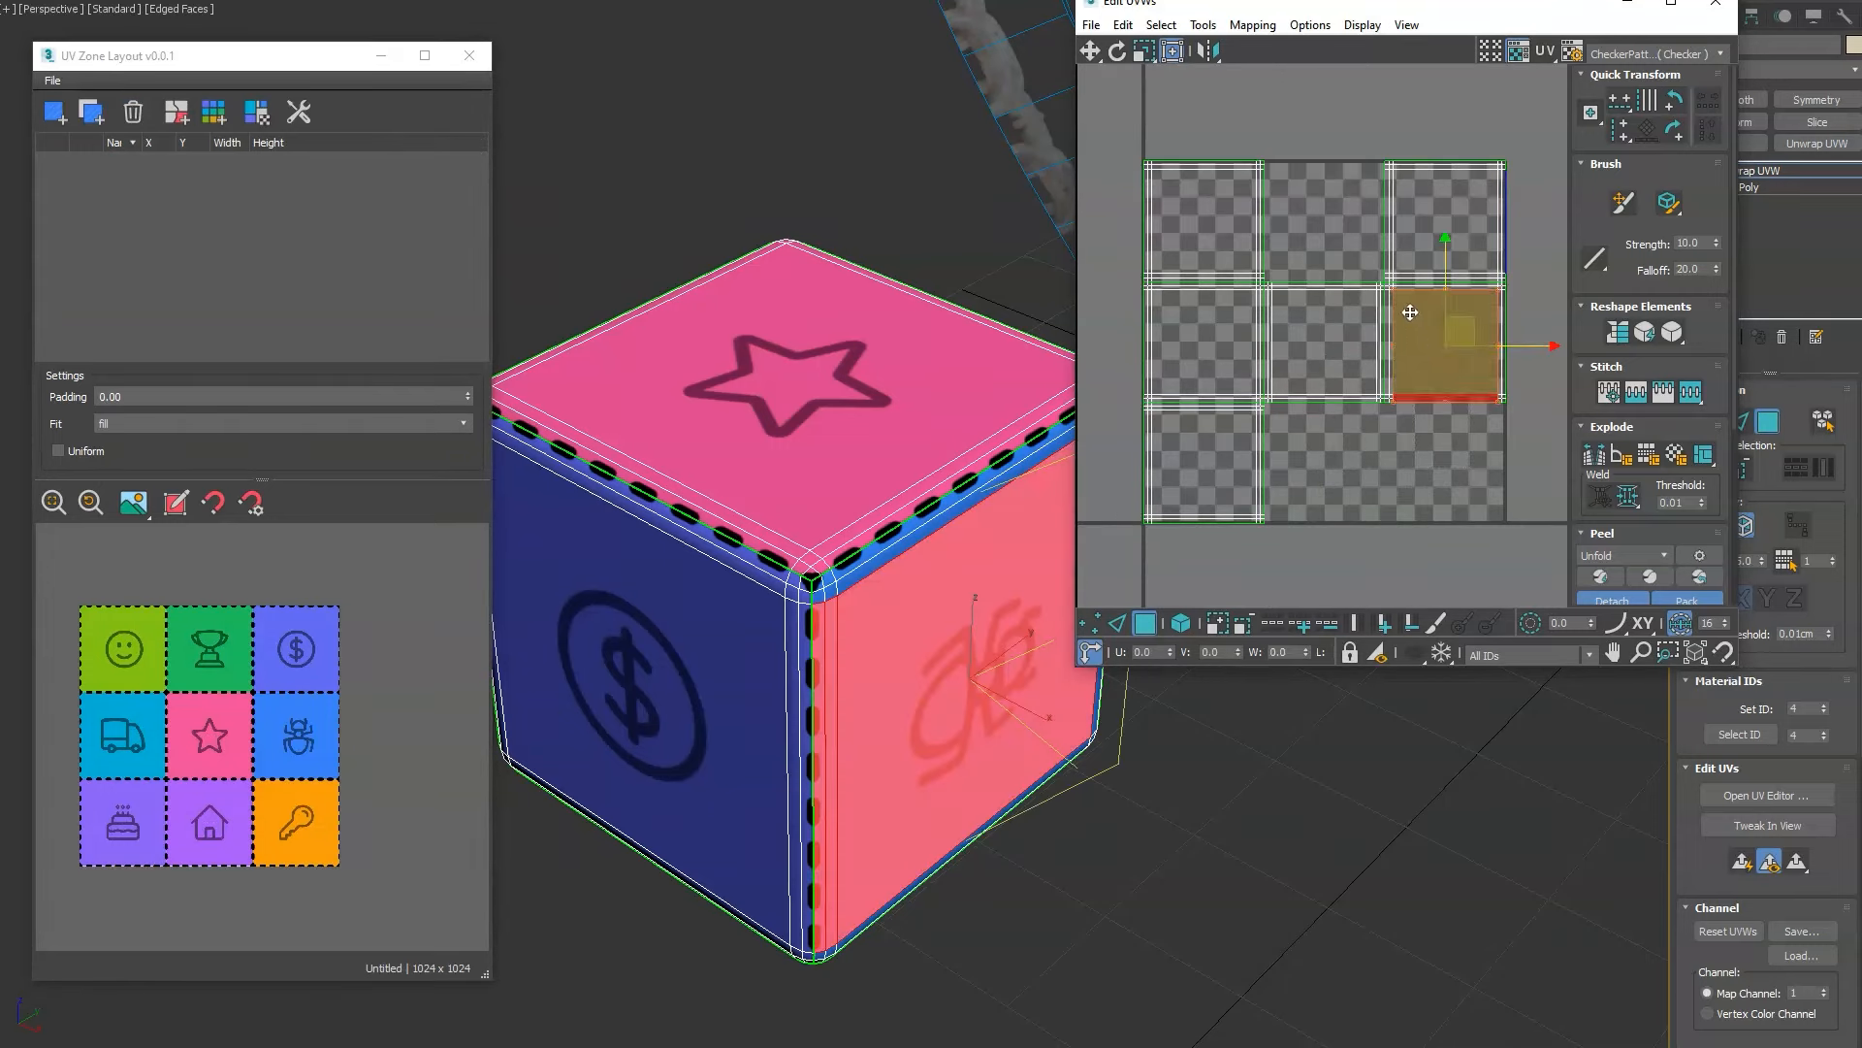
drag(1393, 289, 1421, 342)
key(ctrl+z)
Switch to element selection, shrink the middle-right UV shell to about 127 by 201 pixels and place it near the UV square's lower-right corner.
click(1181, 623)
click(1509, 458)
click(1489, 309)
drag(1511, 282, 1449, 466)
Shrink the central UV shell to about 138 by 226 pixels and move it just below the middle of the UV square.
click(1436, 341)
click(1338, 320)
drag(1381, 282, 1364, 380)
click(1510, 450)
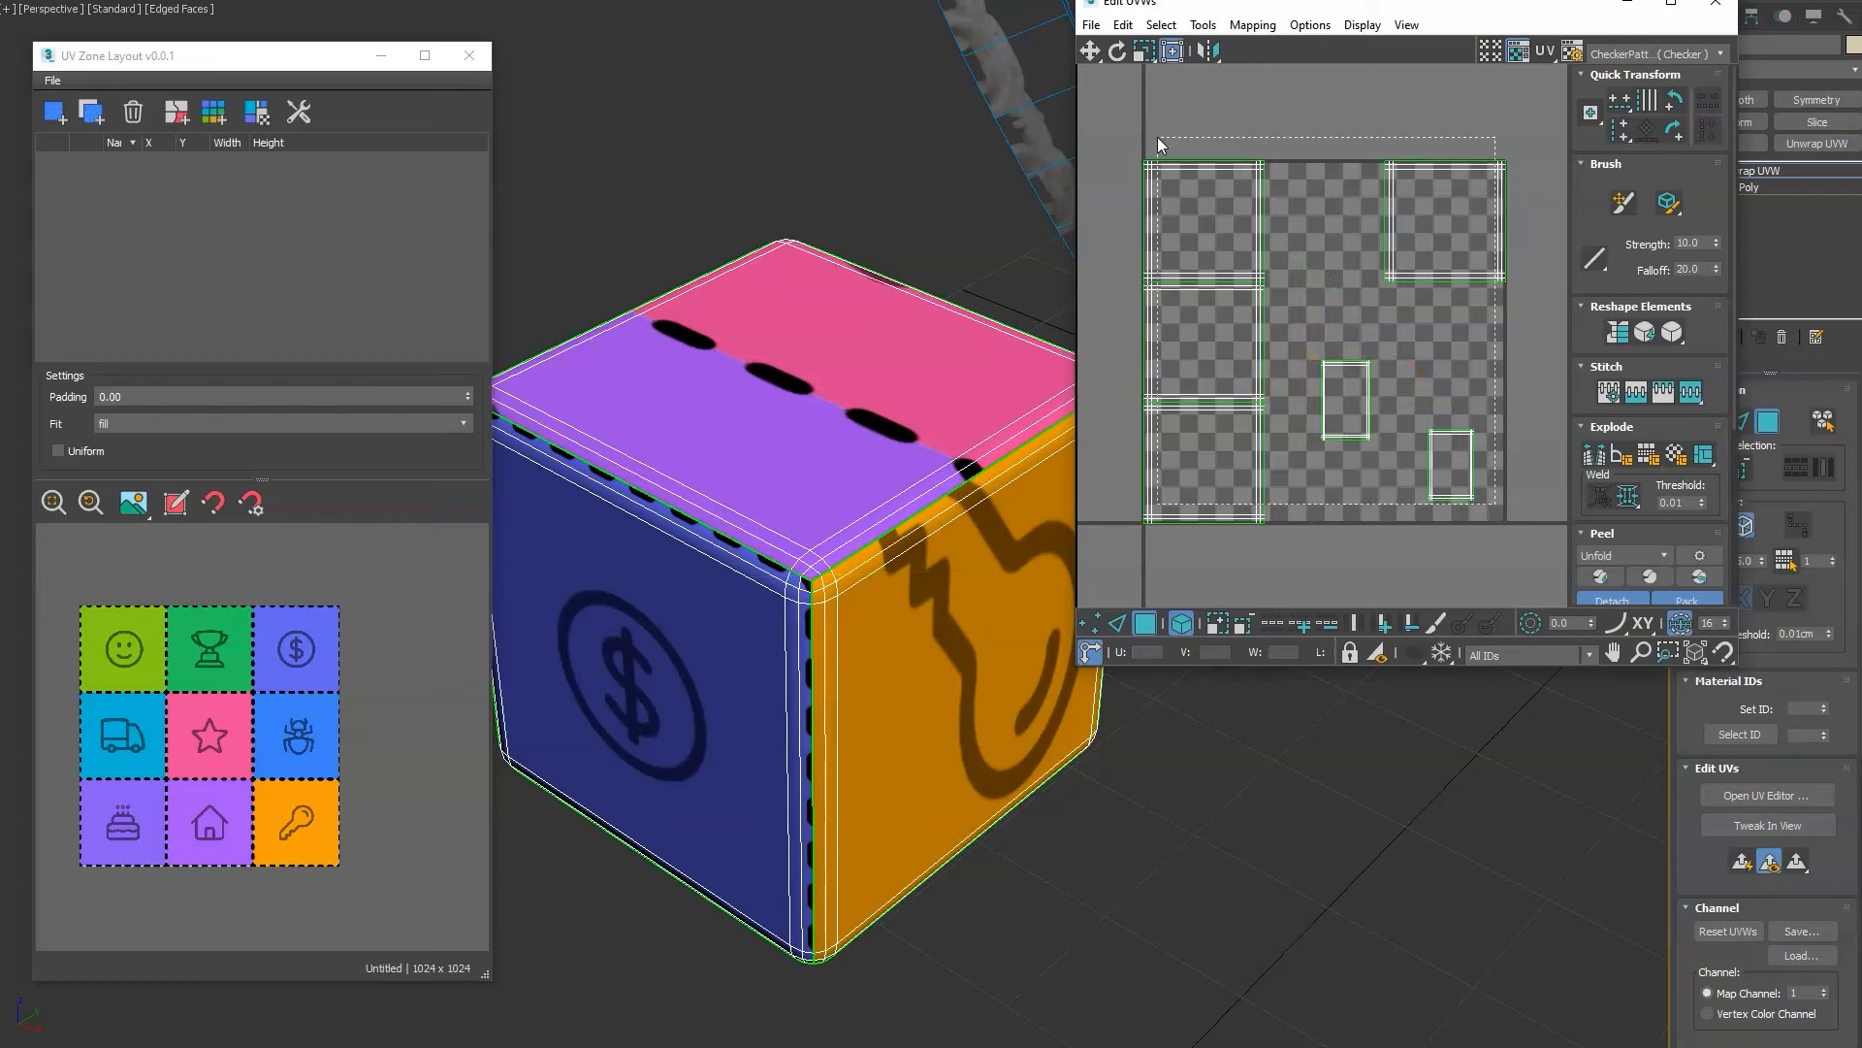
Move the top-right UV shell inward to about X 534, Y 589 within the UV square.
drag(1336, 256, 1318, 163)
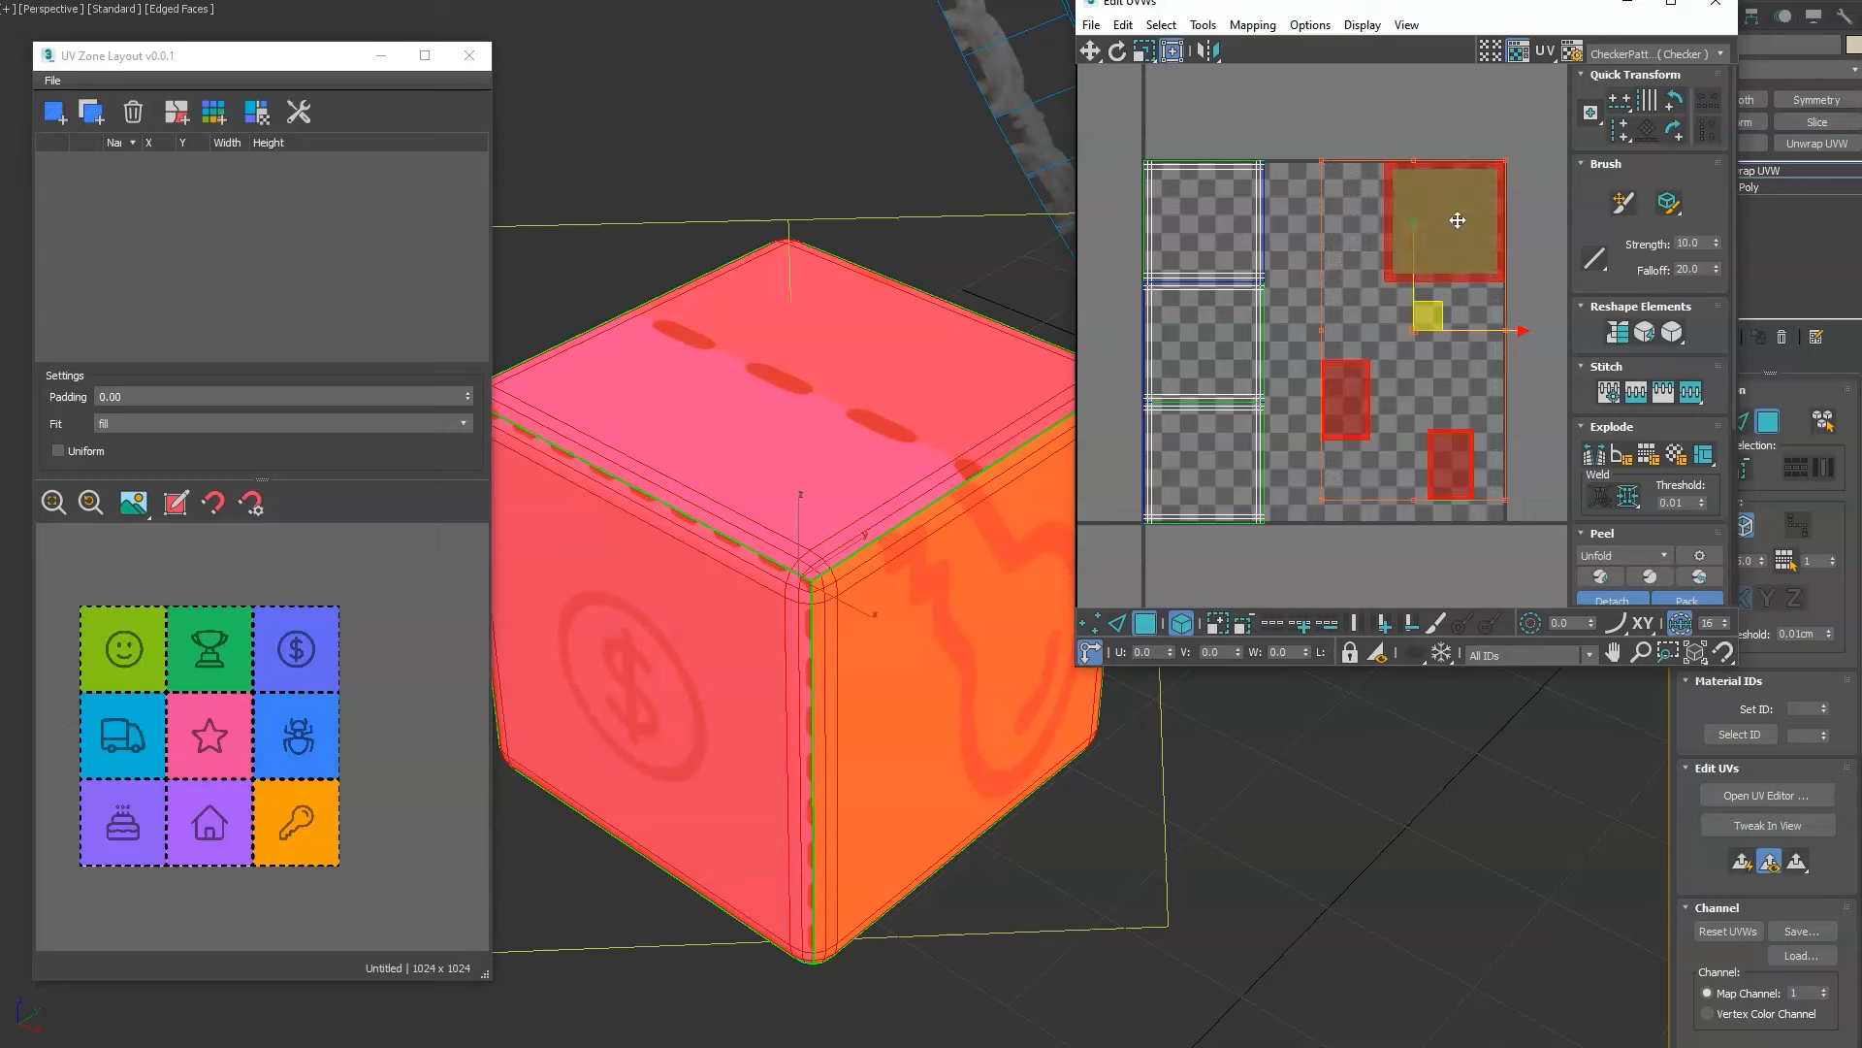
click(1498, 118)
click(1455, 220)
drag(1455, 220, 1402, 253)
Select the three repositioned UV shells and create zones matching them.
drag(1512, 176, 1325, 494)
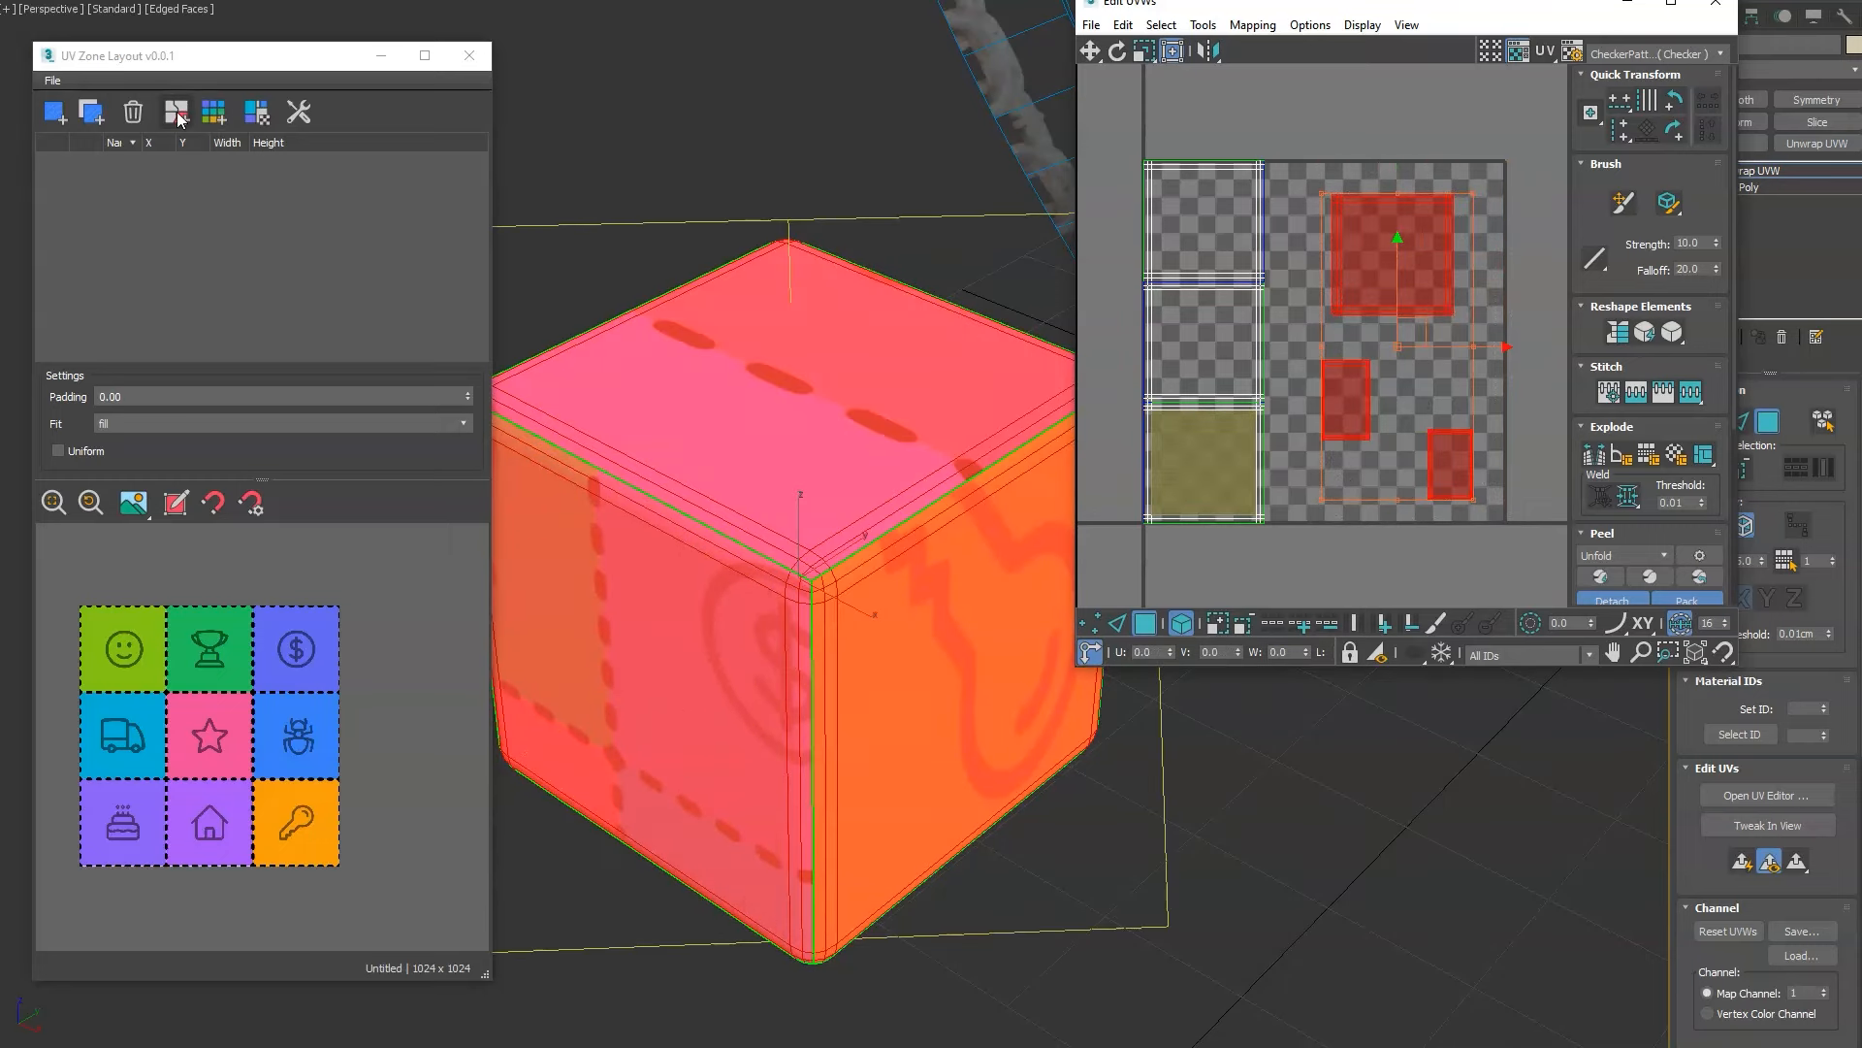
click(194, 62)
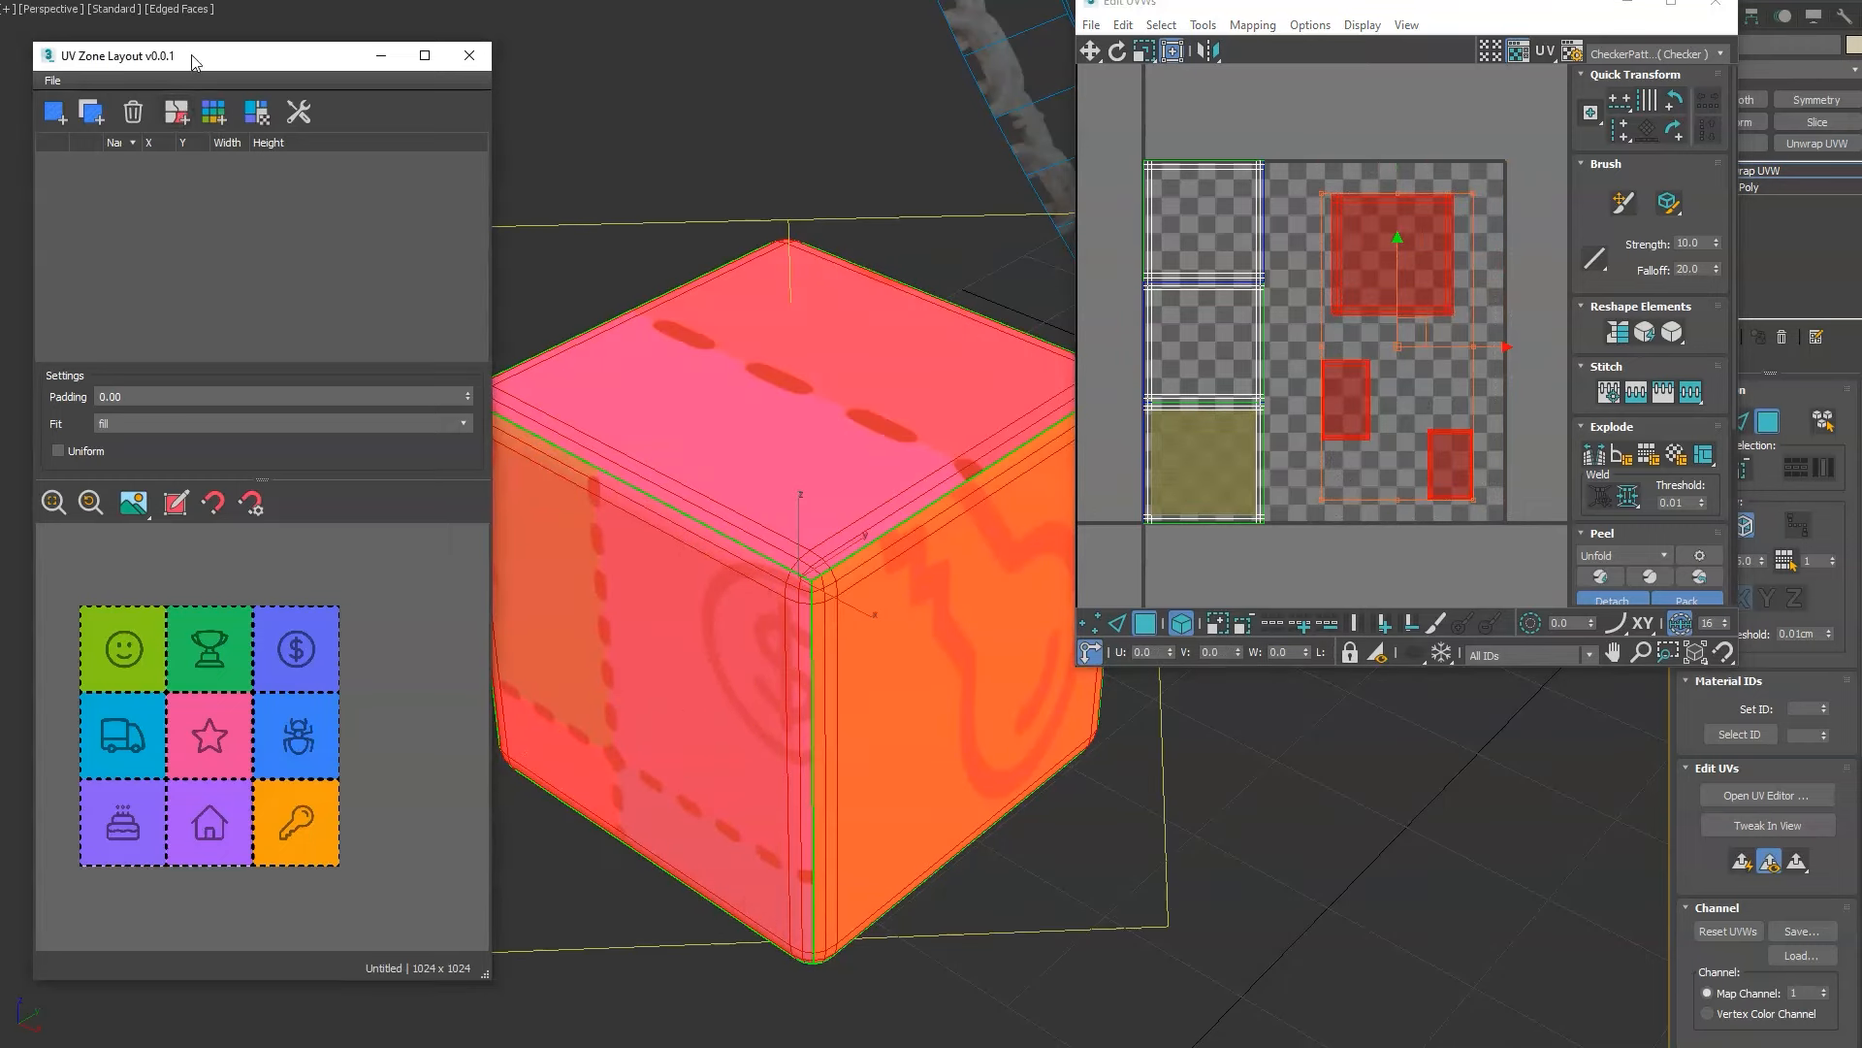
click(173, 118)
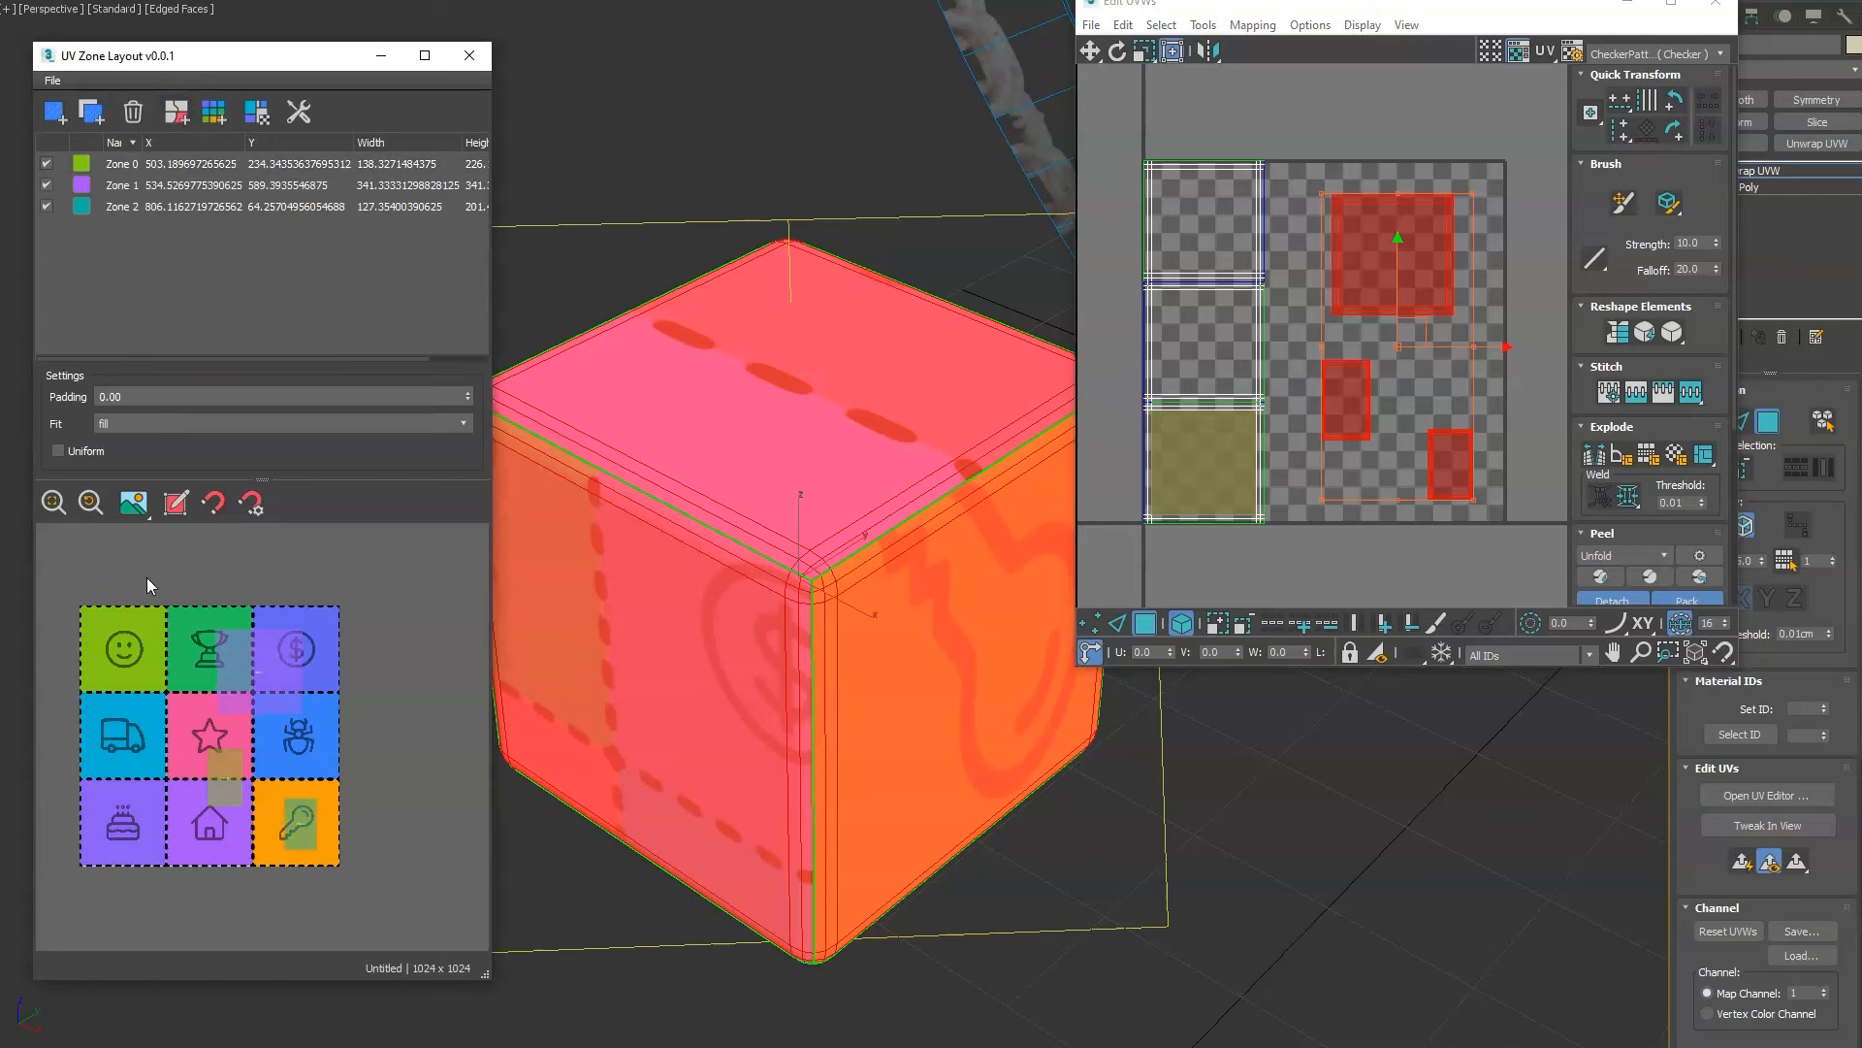
Remove the background image from the zone layout.
click(132, 505)
click(194, 580)
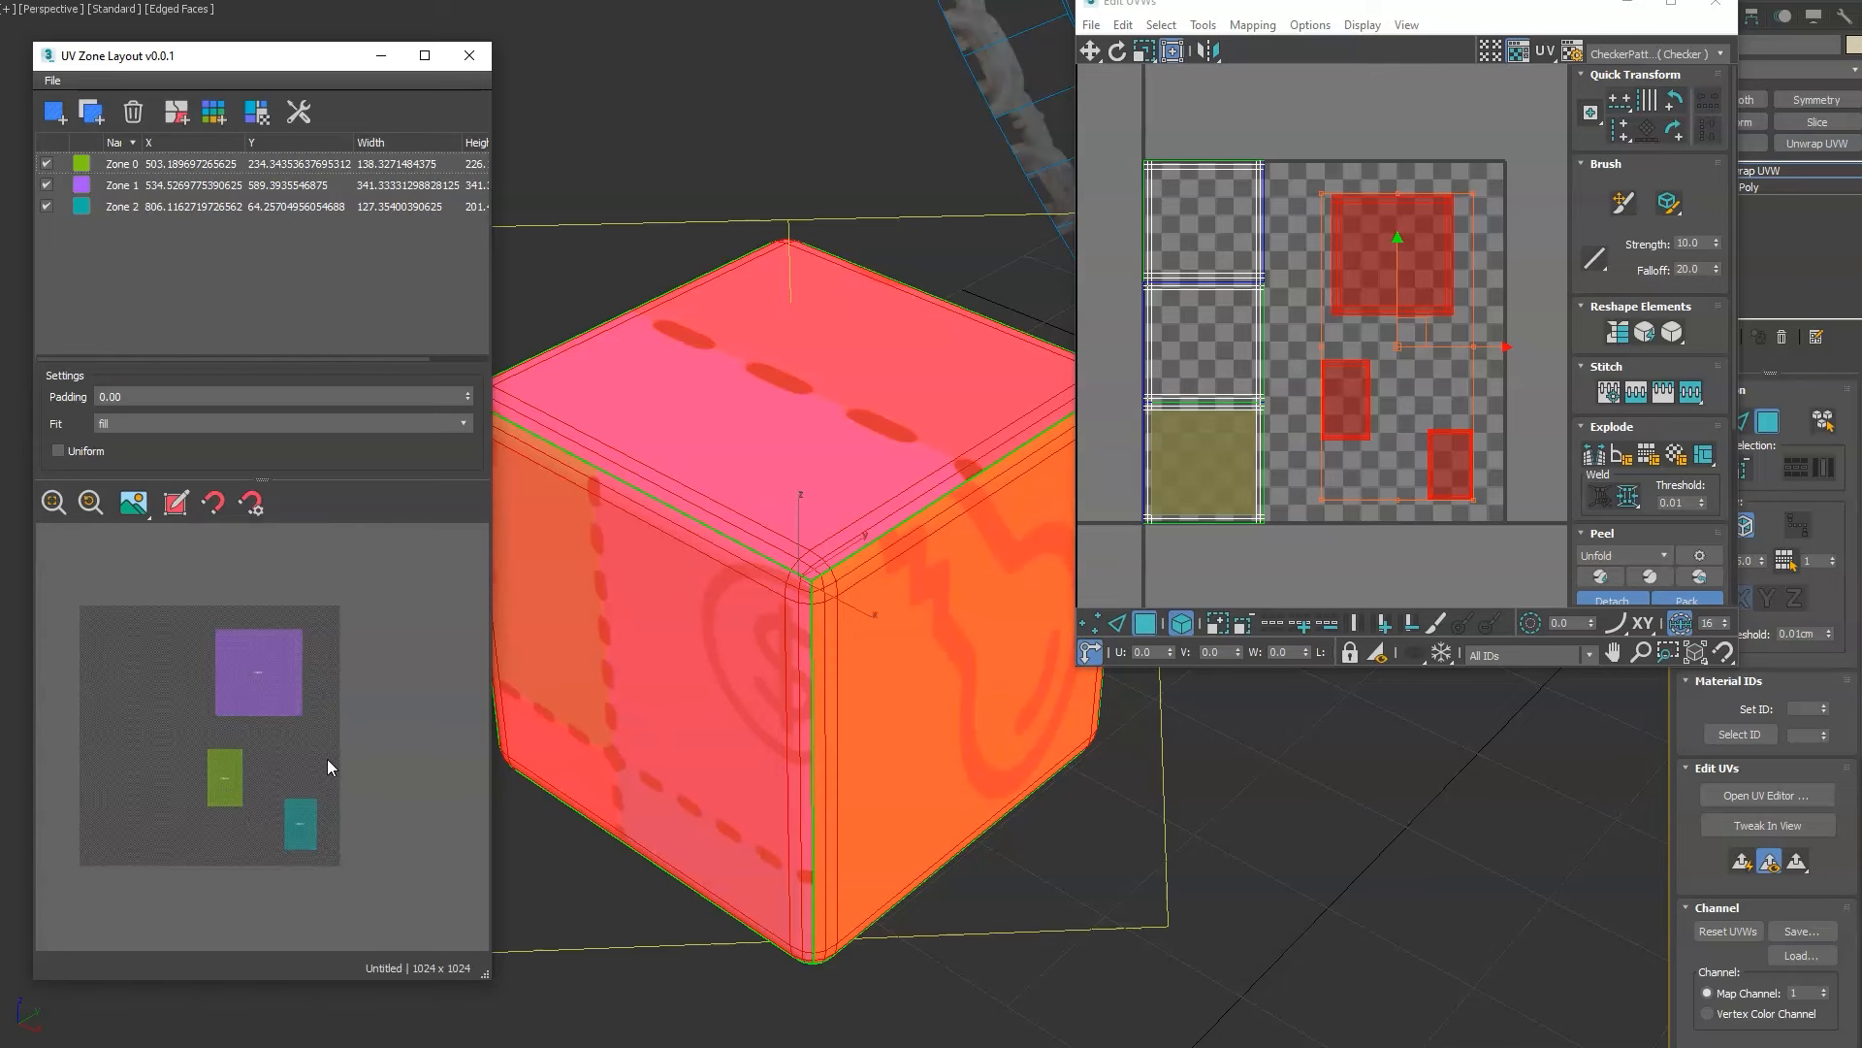
click(136, 512)
click(252, 256)
Try an X of 542 and a width of 167 for Zone 0, and discard the edits.
double_click(194, 165)
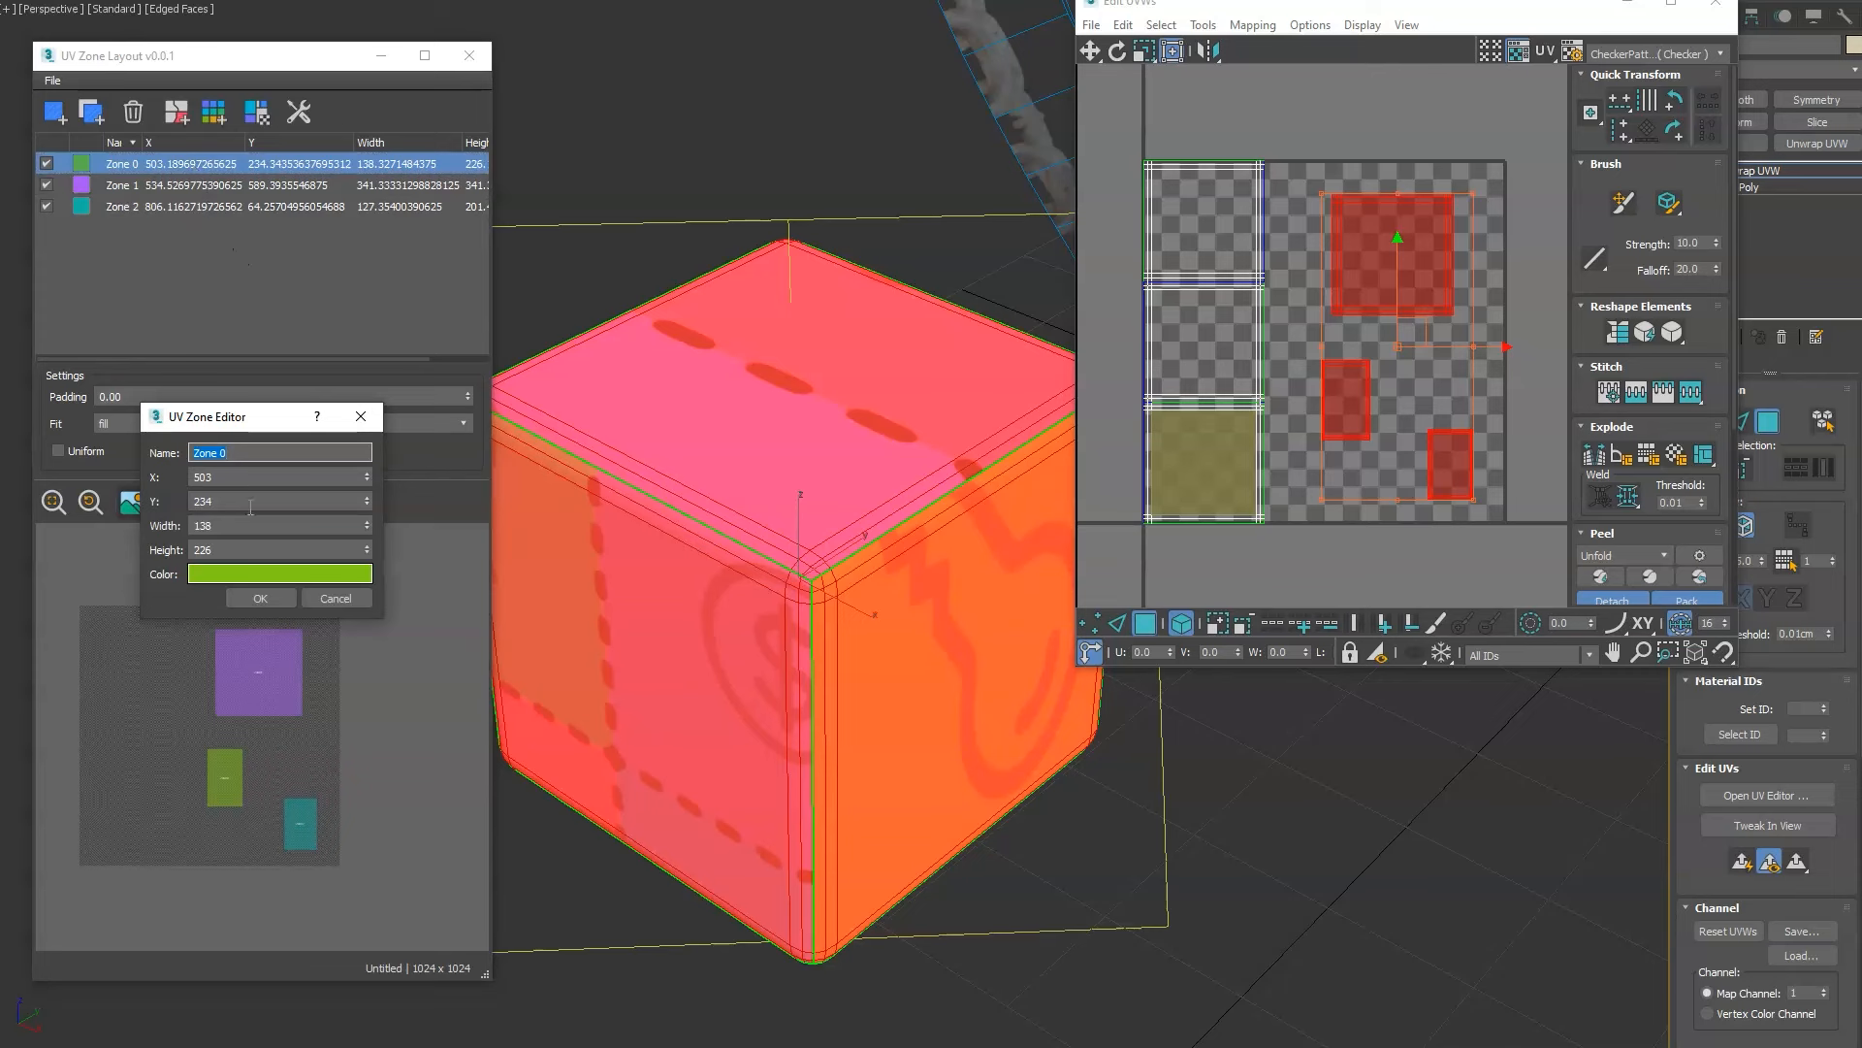
drag(223, 432, 489, 351)
scroll(499, 396, up, 7)
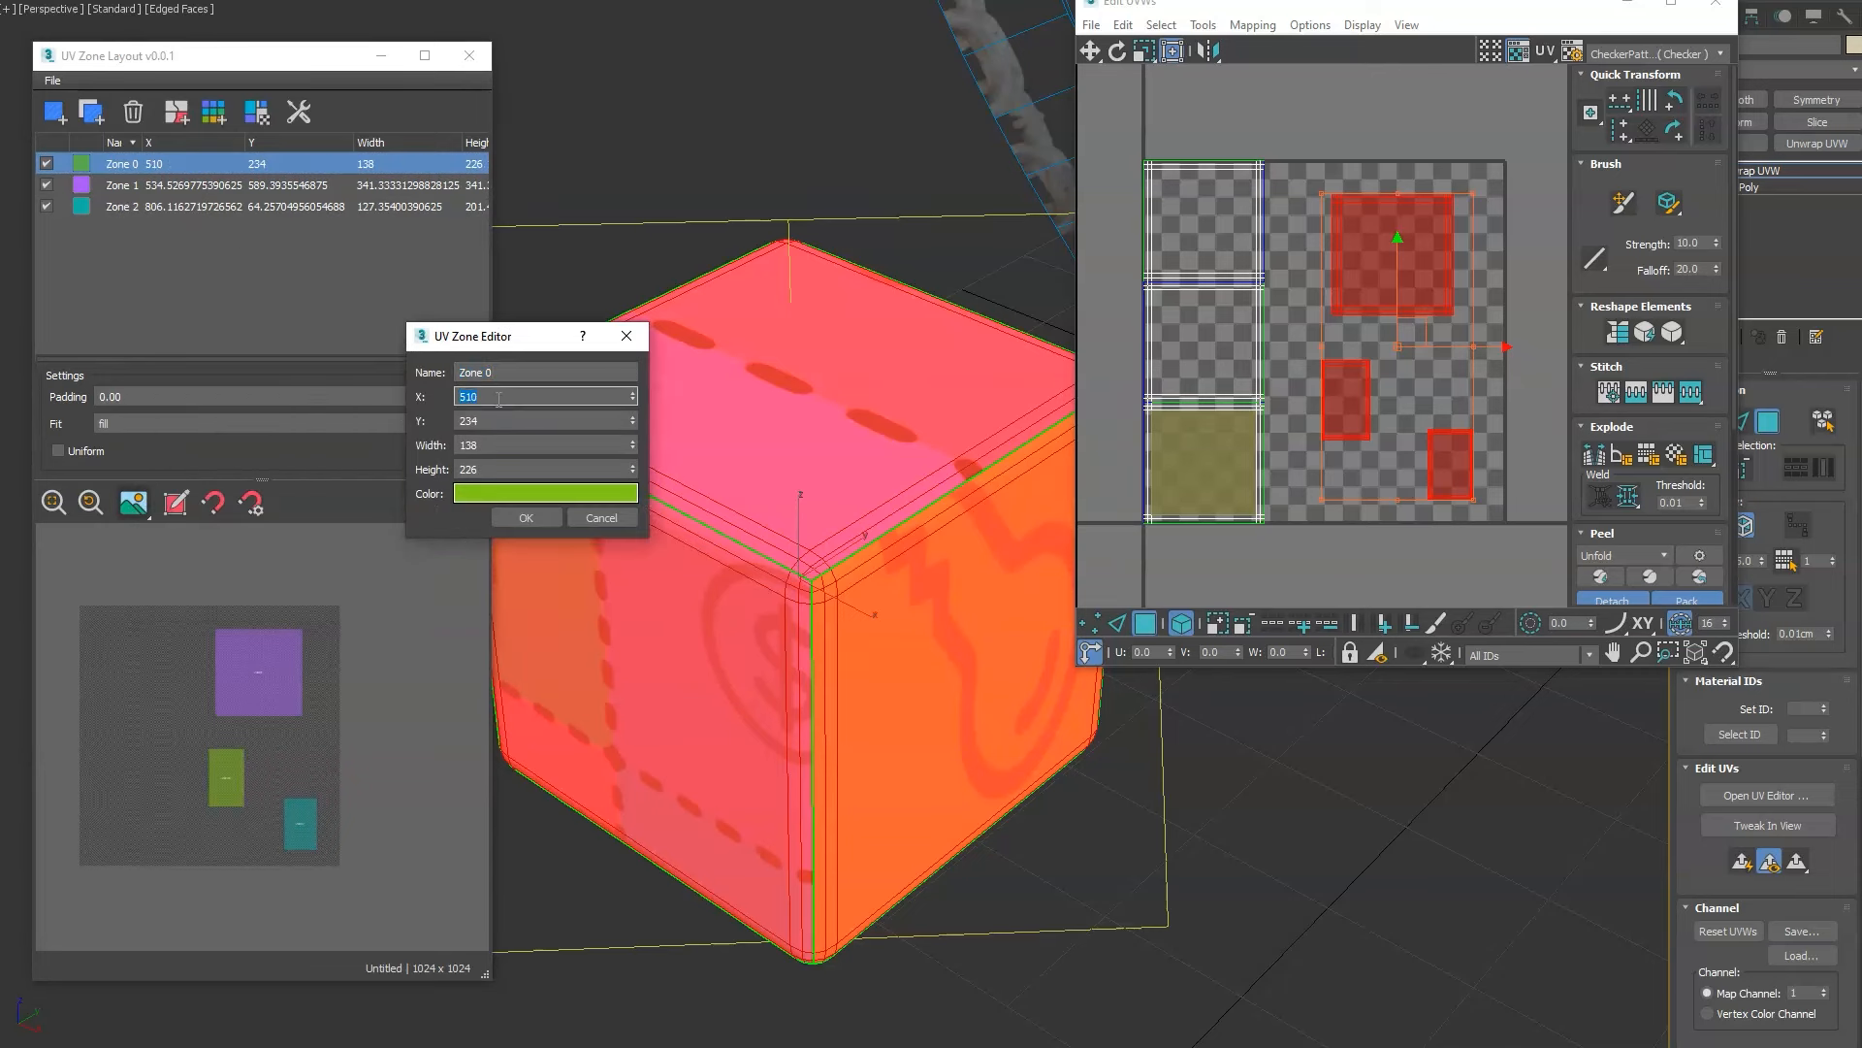
scroll(500, 398, up, 13)
scroll(521, 442, up, 7)
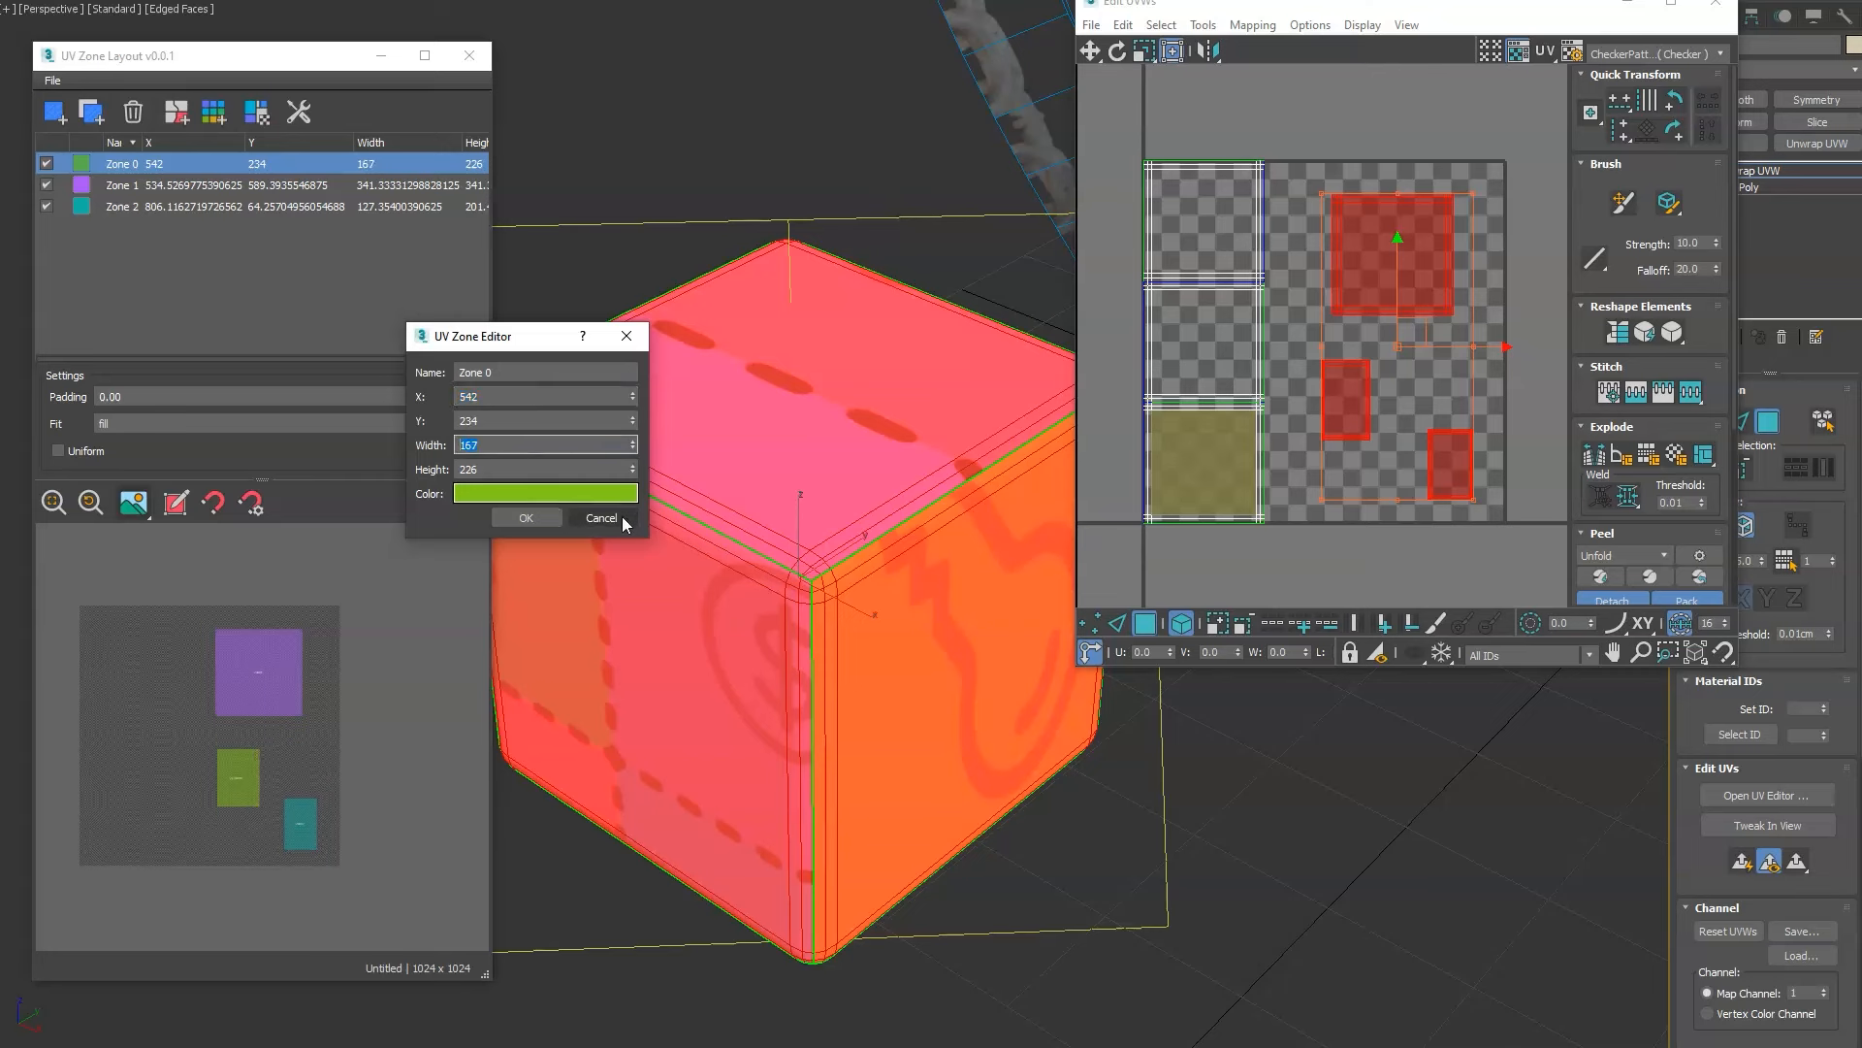
click(588, 516)
Change Zone 0's color to bright red, #ff0202.
double_click(83, 164)
click(353, 432)
drag(346, 435, 475, 441)
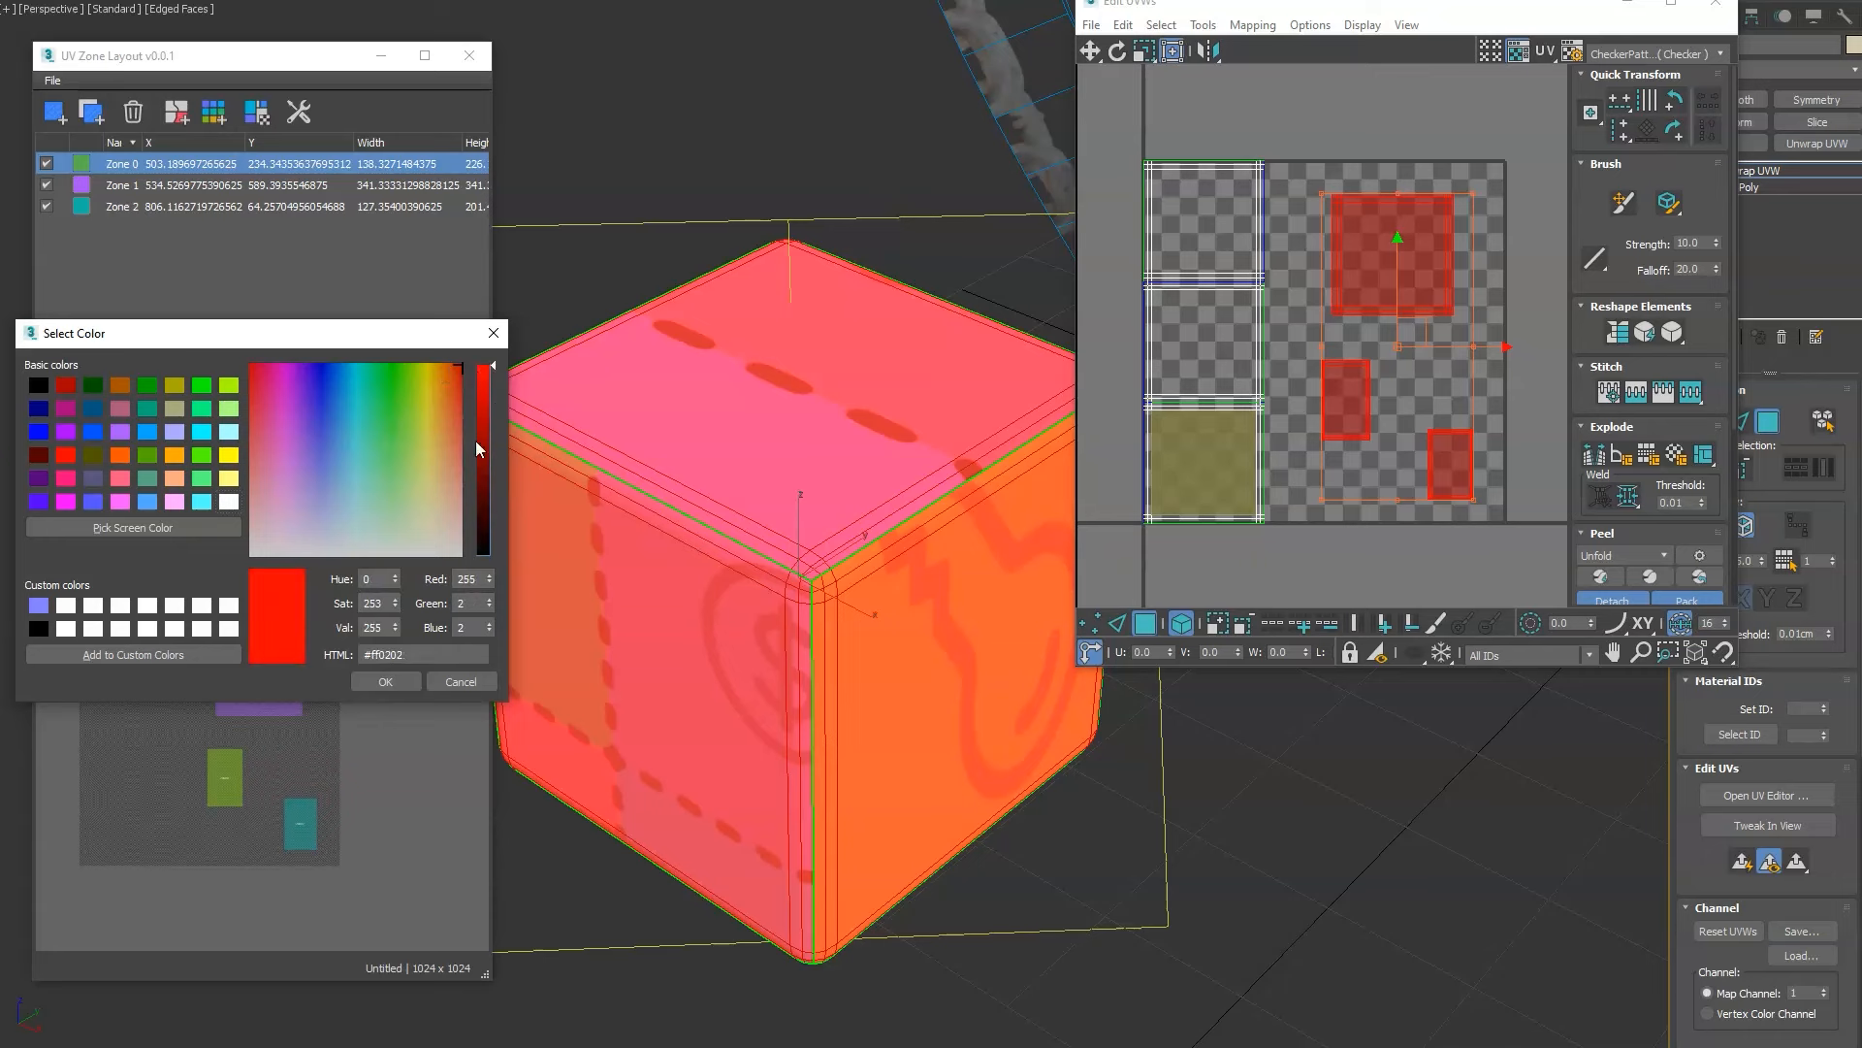
click(397, 682)
Enable zone editing in the layout view and move Zone 0 up and left to about X 93, Y 637.
scroll(175, 813, up, 3)
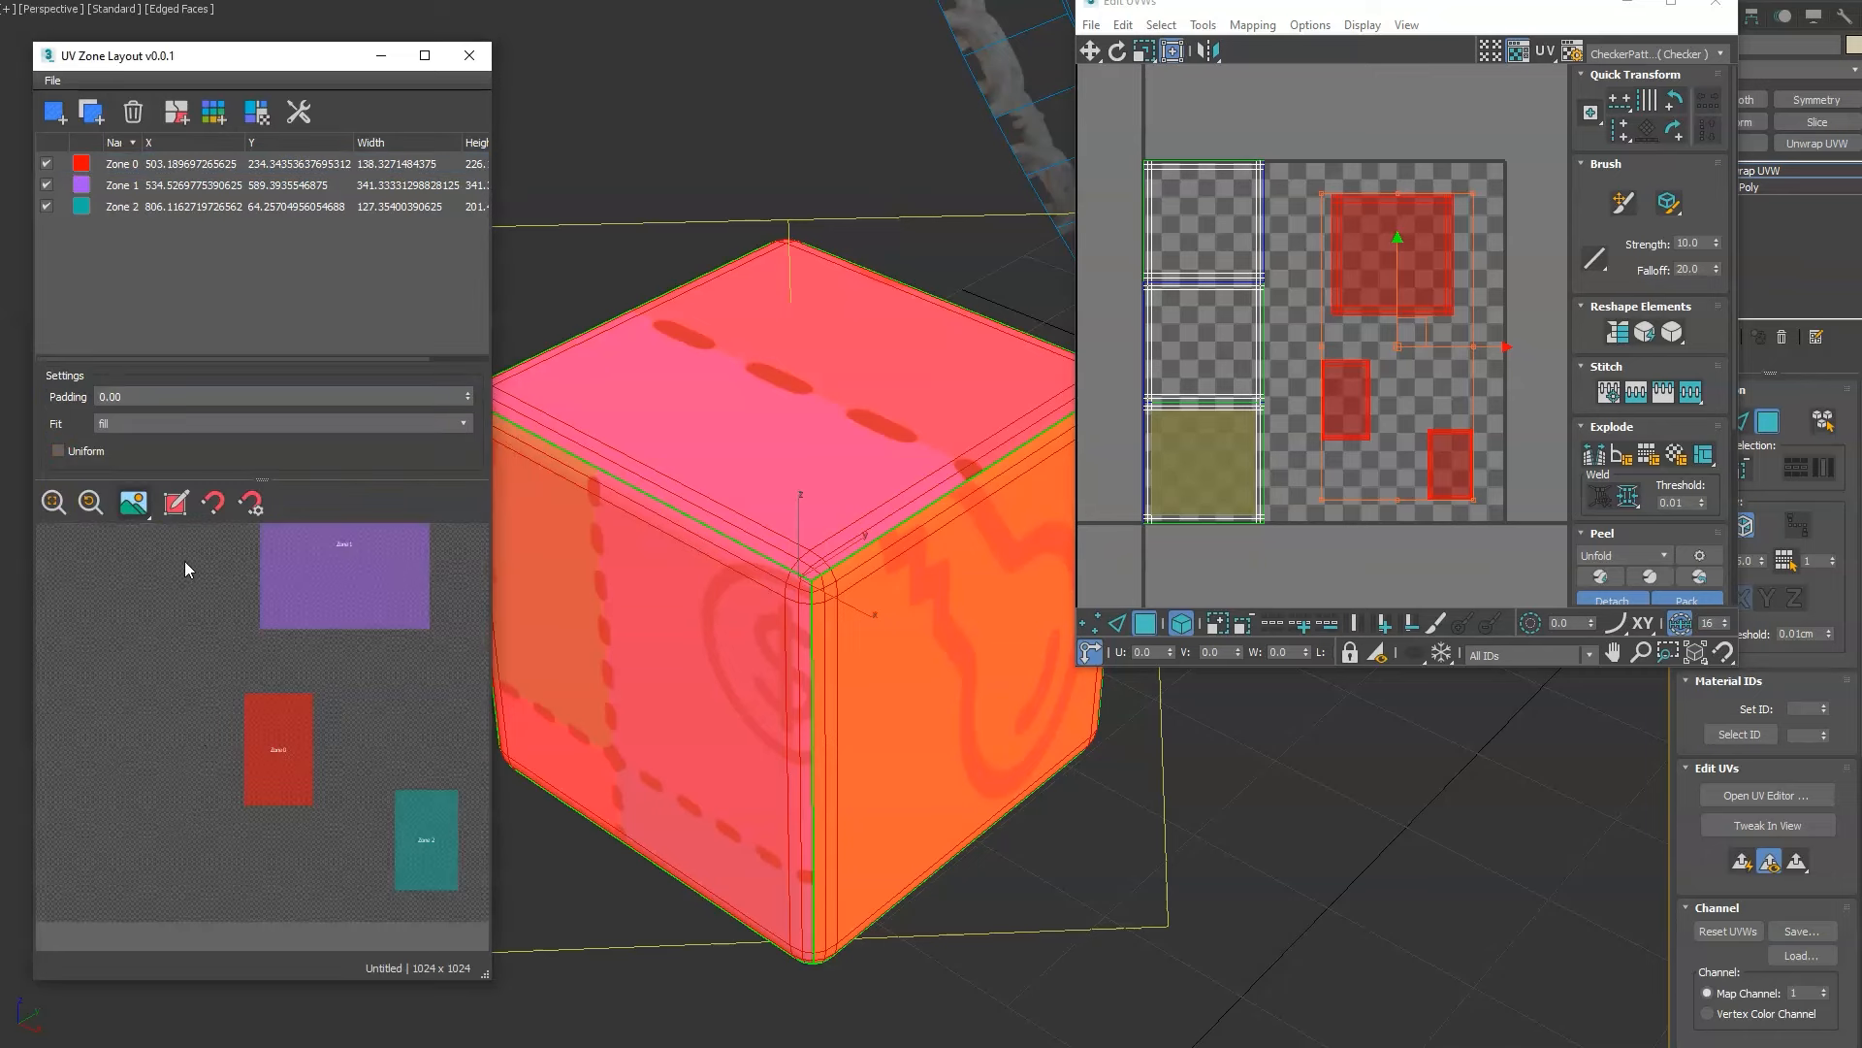
click(178, 512)
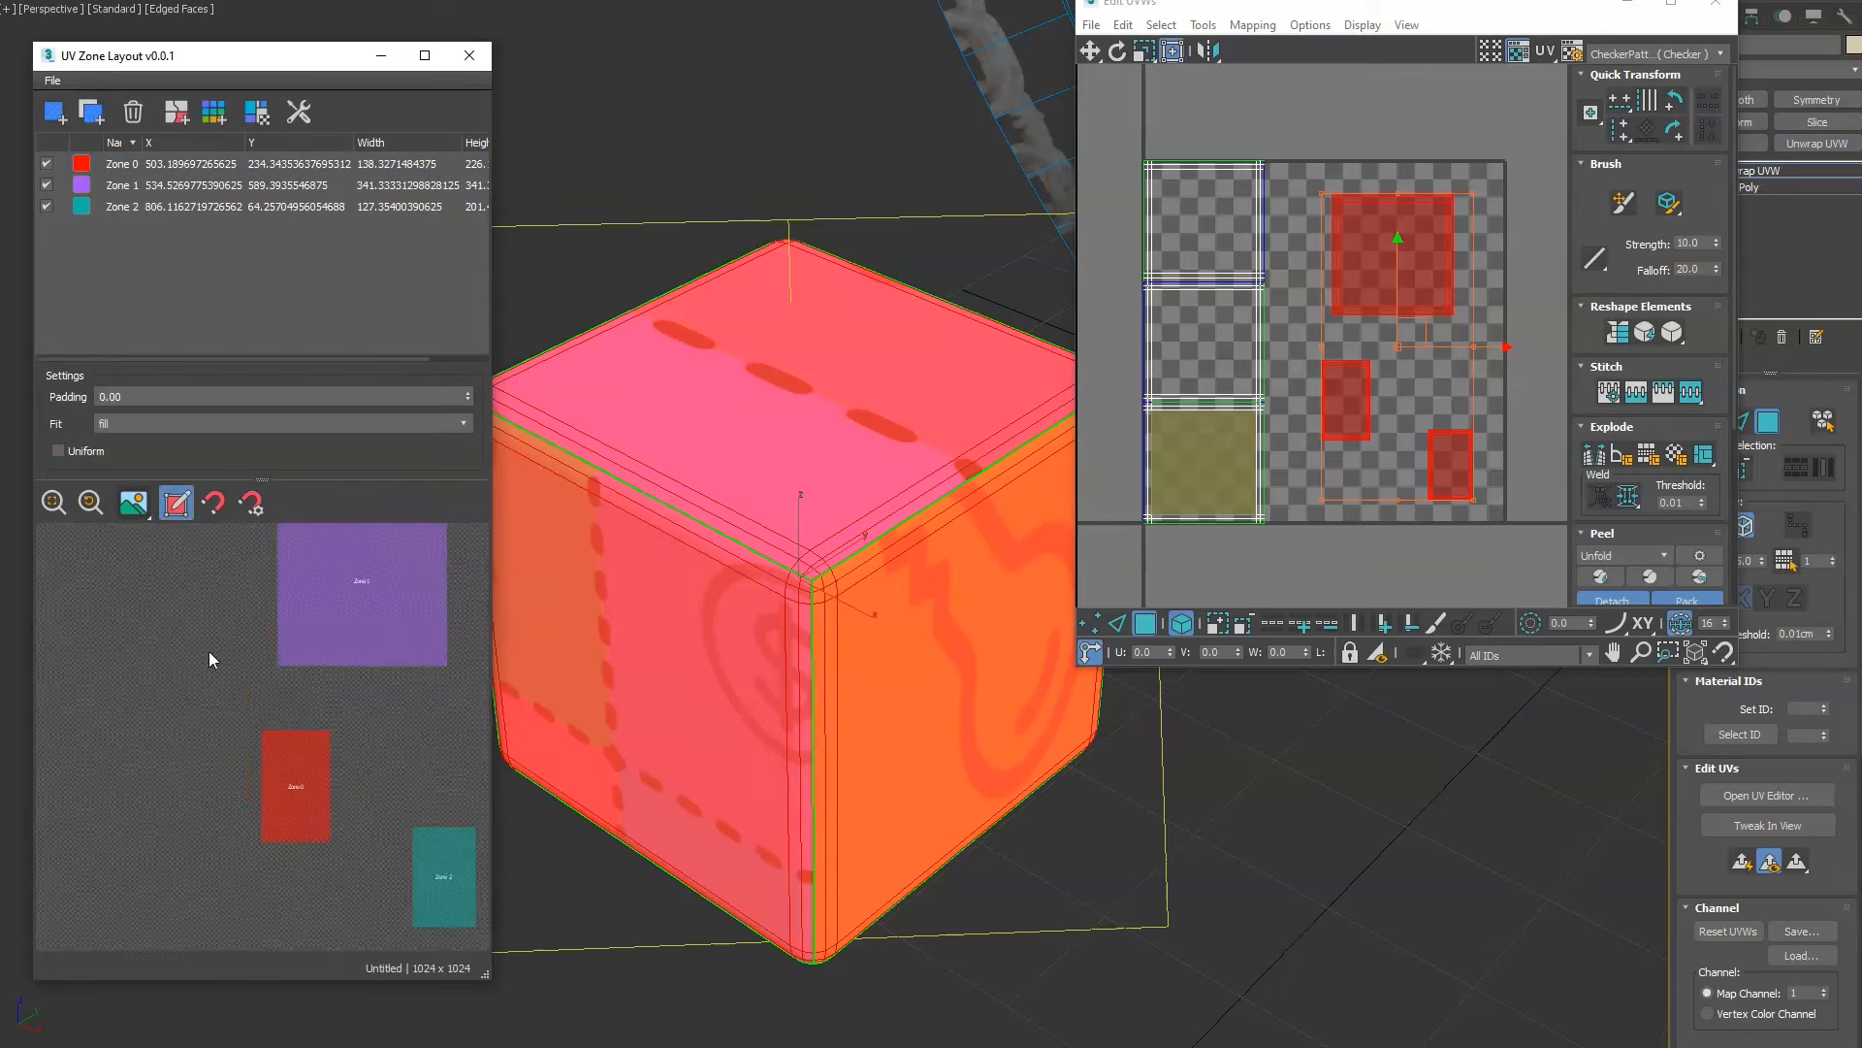
drag(320, 853, 160, 697)
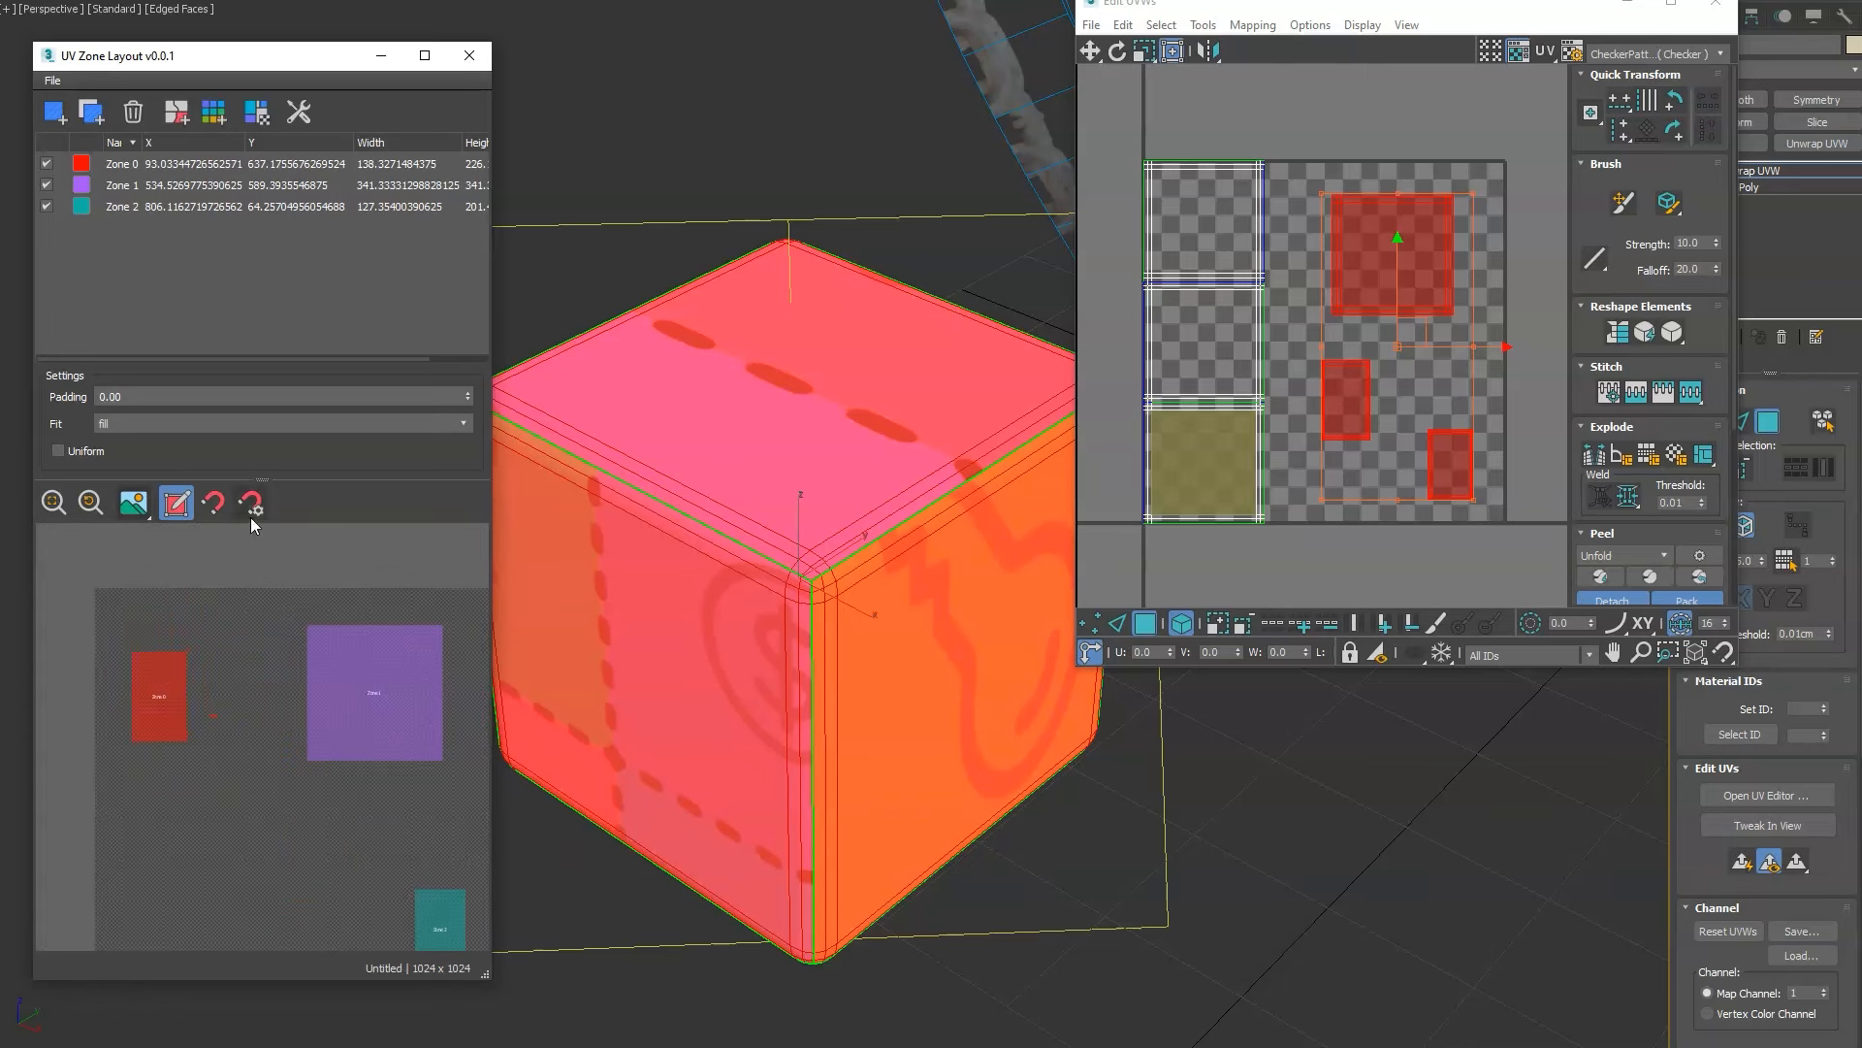
With snapping on, move Zone 0 into the layout's top-left corner and Zone 1 beside it at about X 150, Y 663.
click(251, 506)
click(250, 532)
click(213, 502)
drag(156, 685, 117, 623)
drag(353, 652, 233, 638)
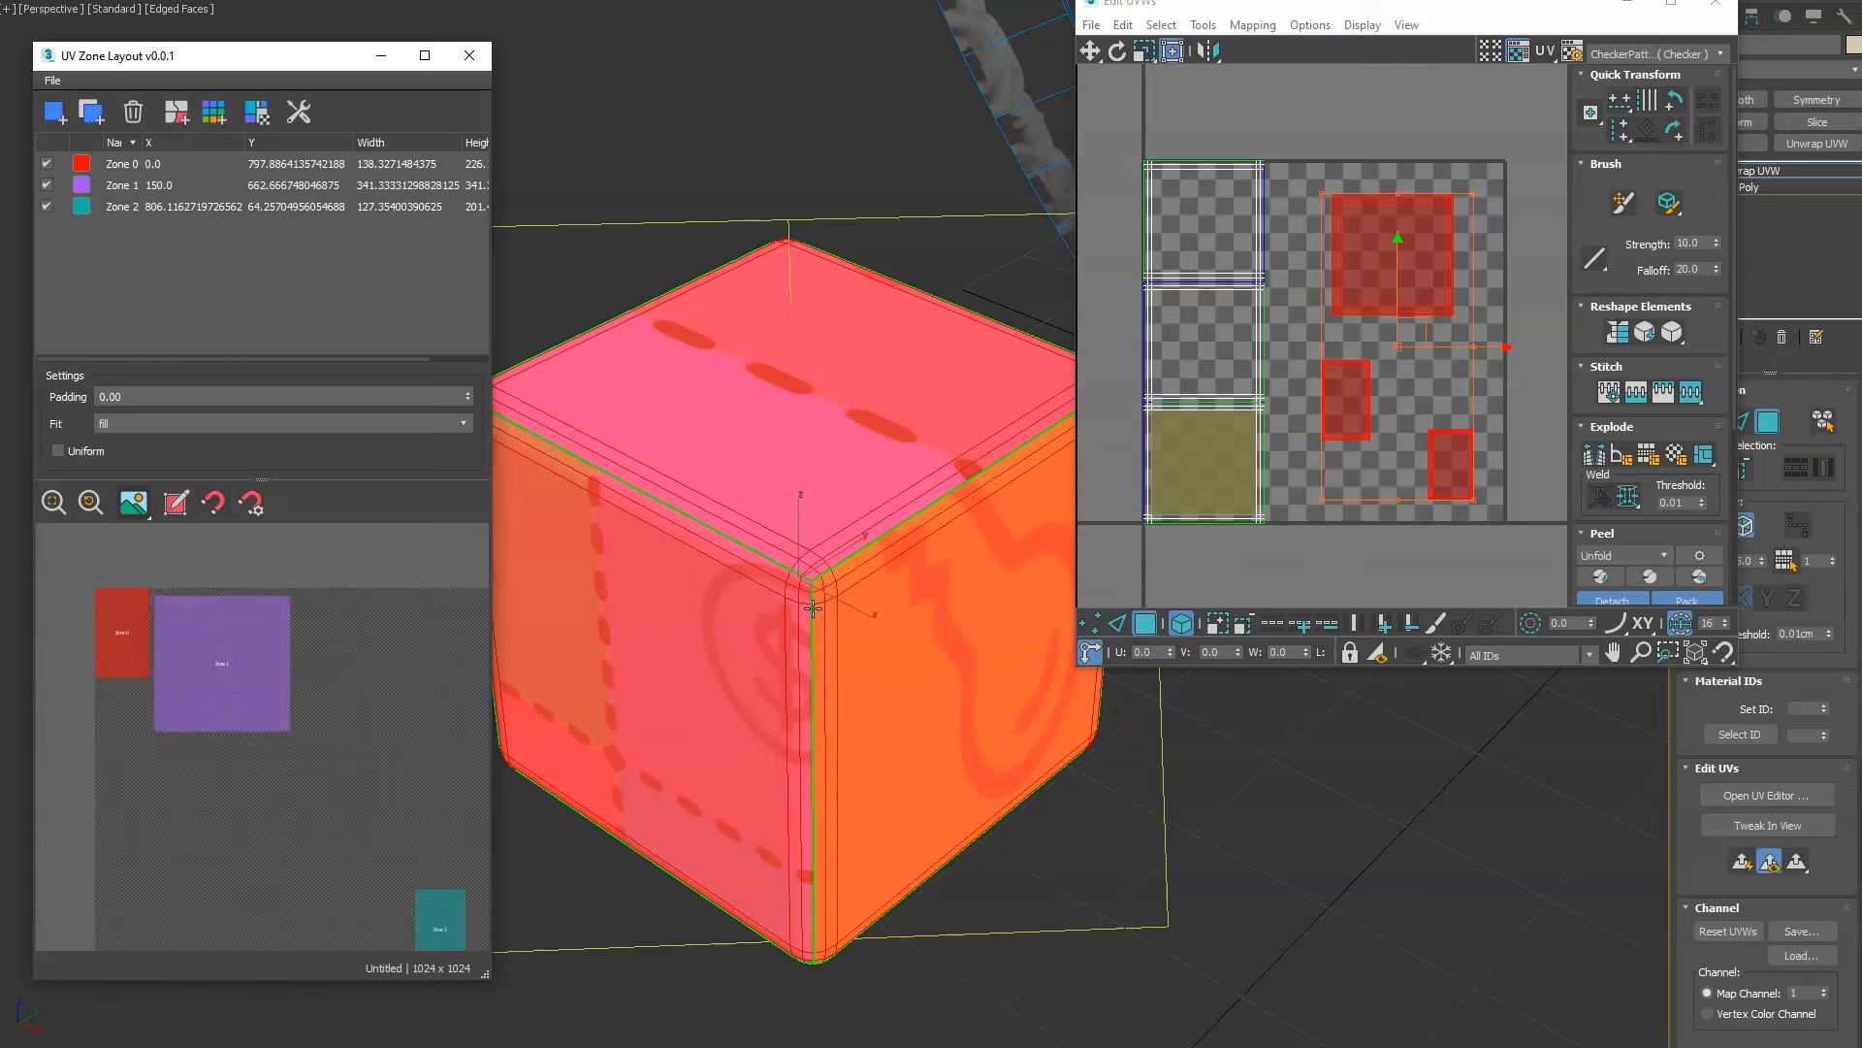
Fit the selected UV shells to Zone 0, and refit them to Zone 1.
click(129, 637)
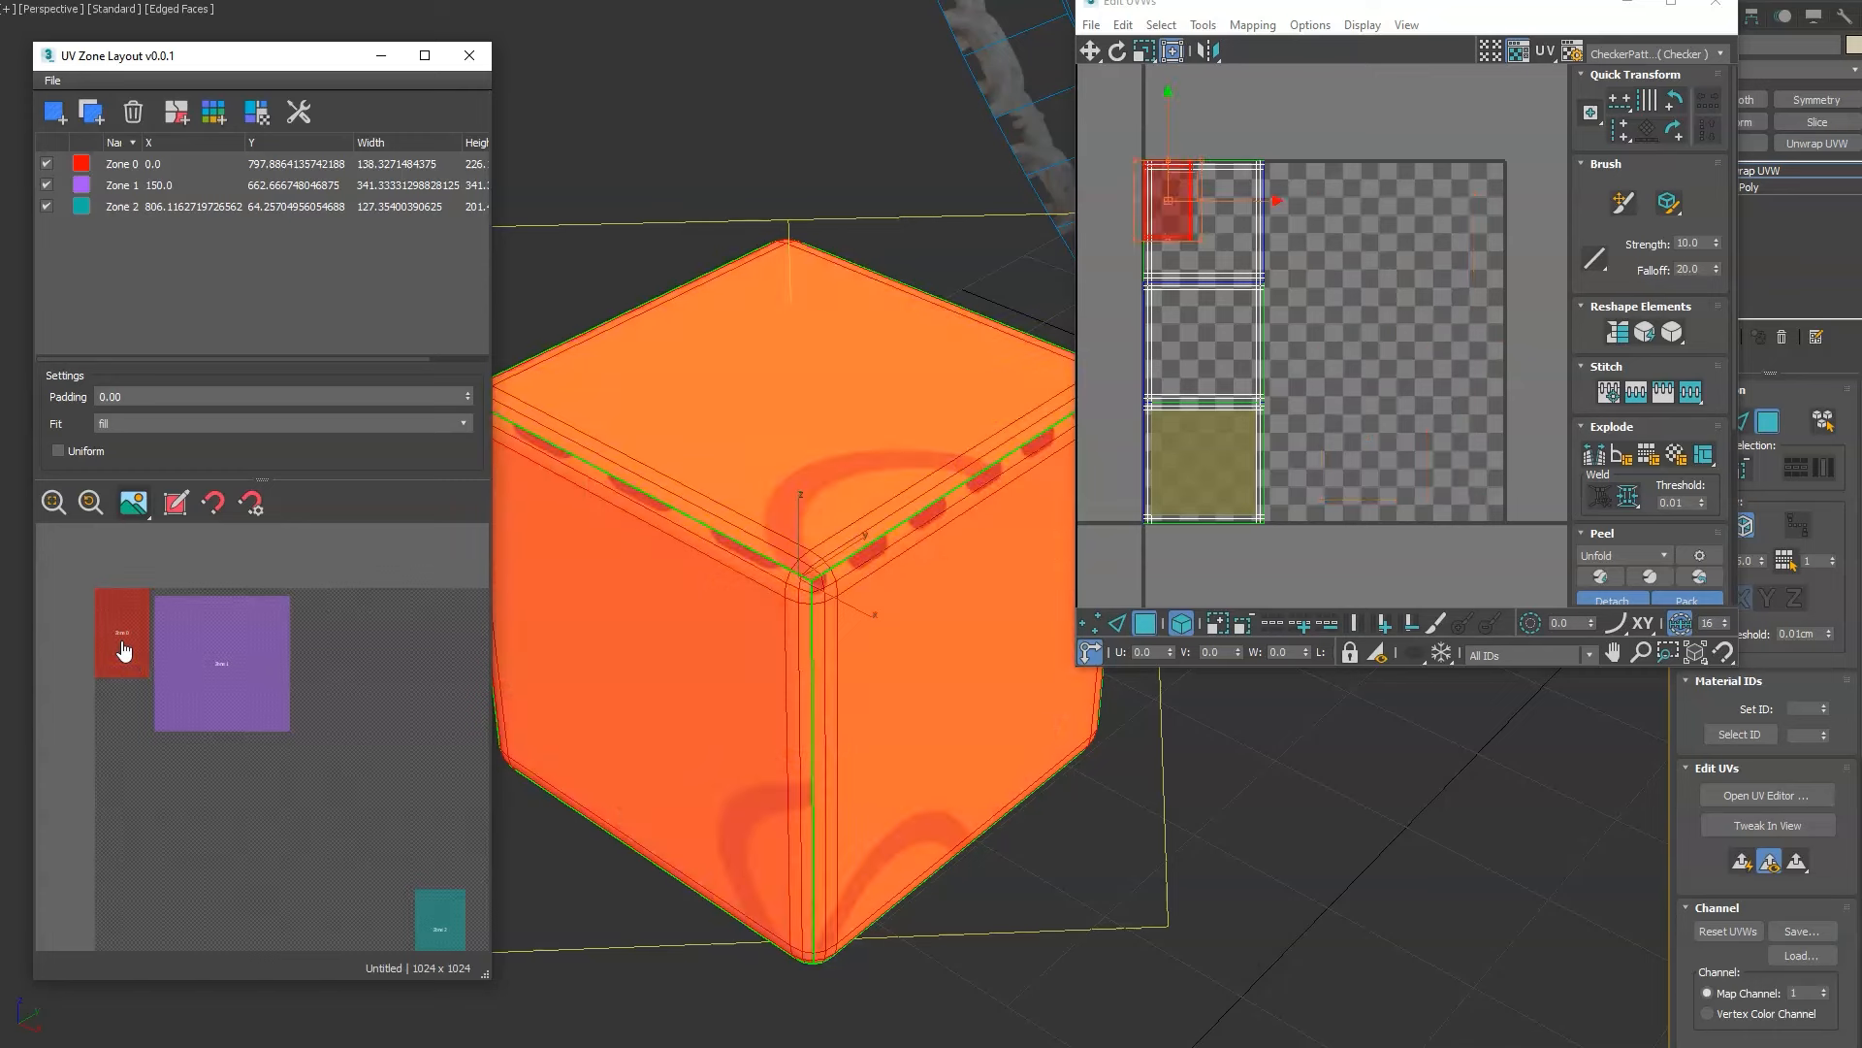
click(225, 675)
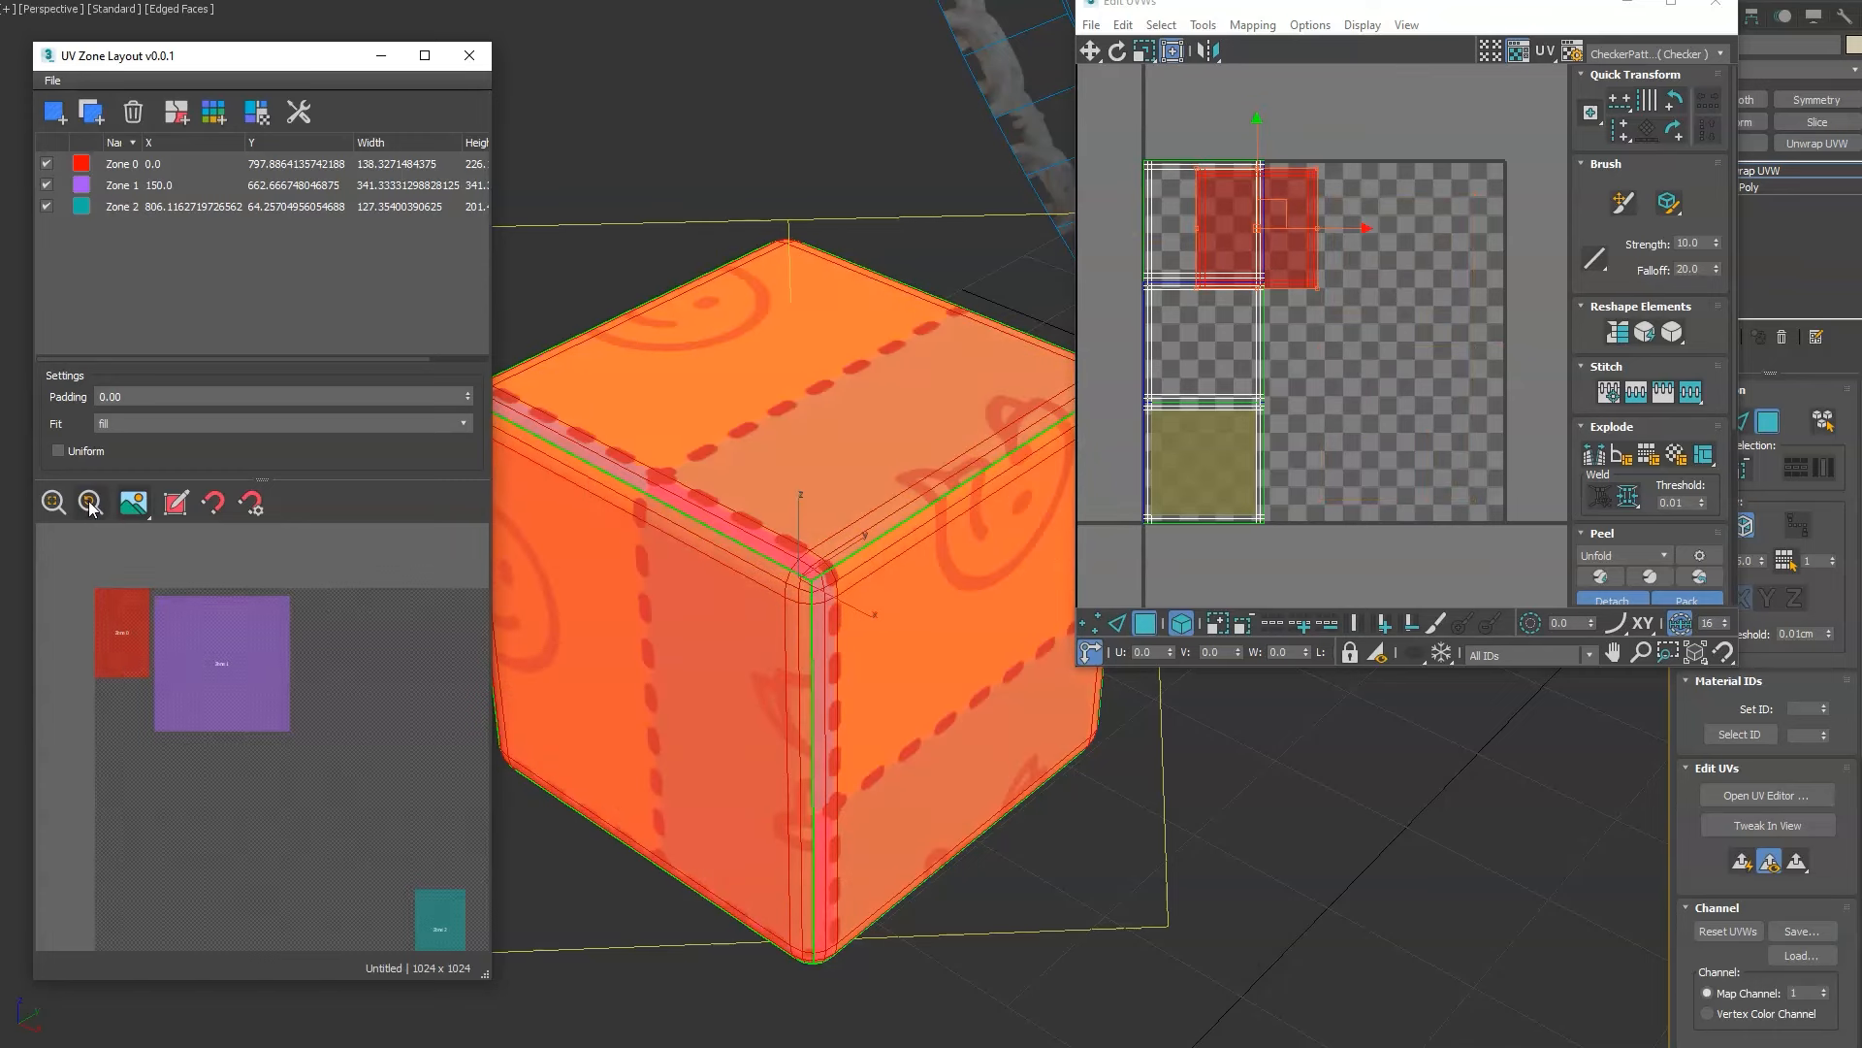
click(55, 504)
scroll(182, 679, up, 5)
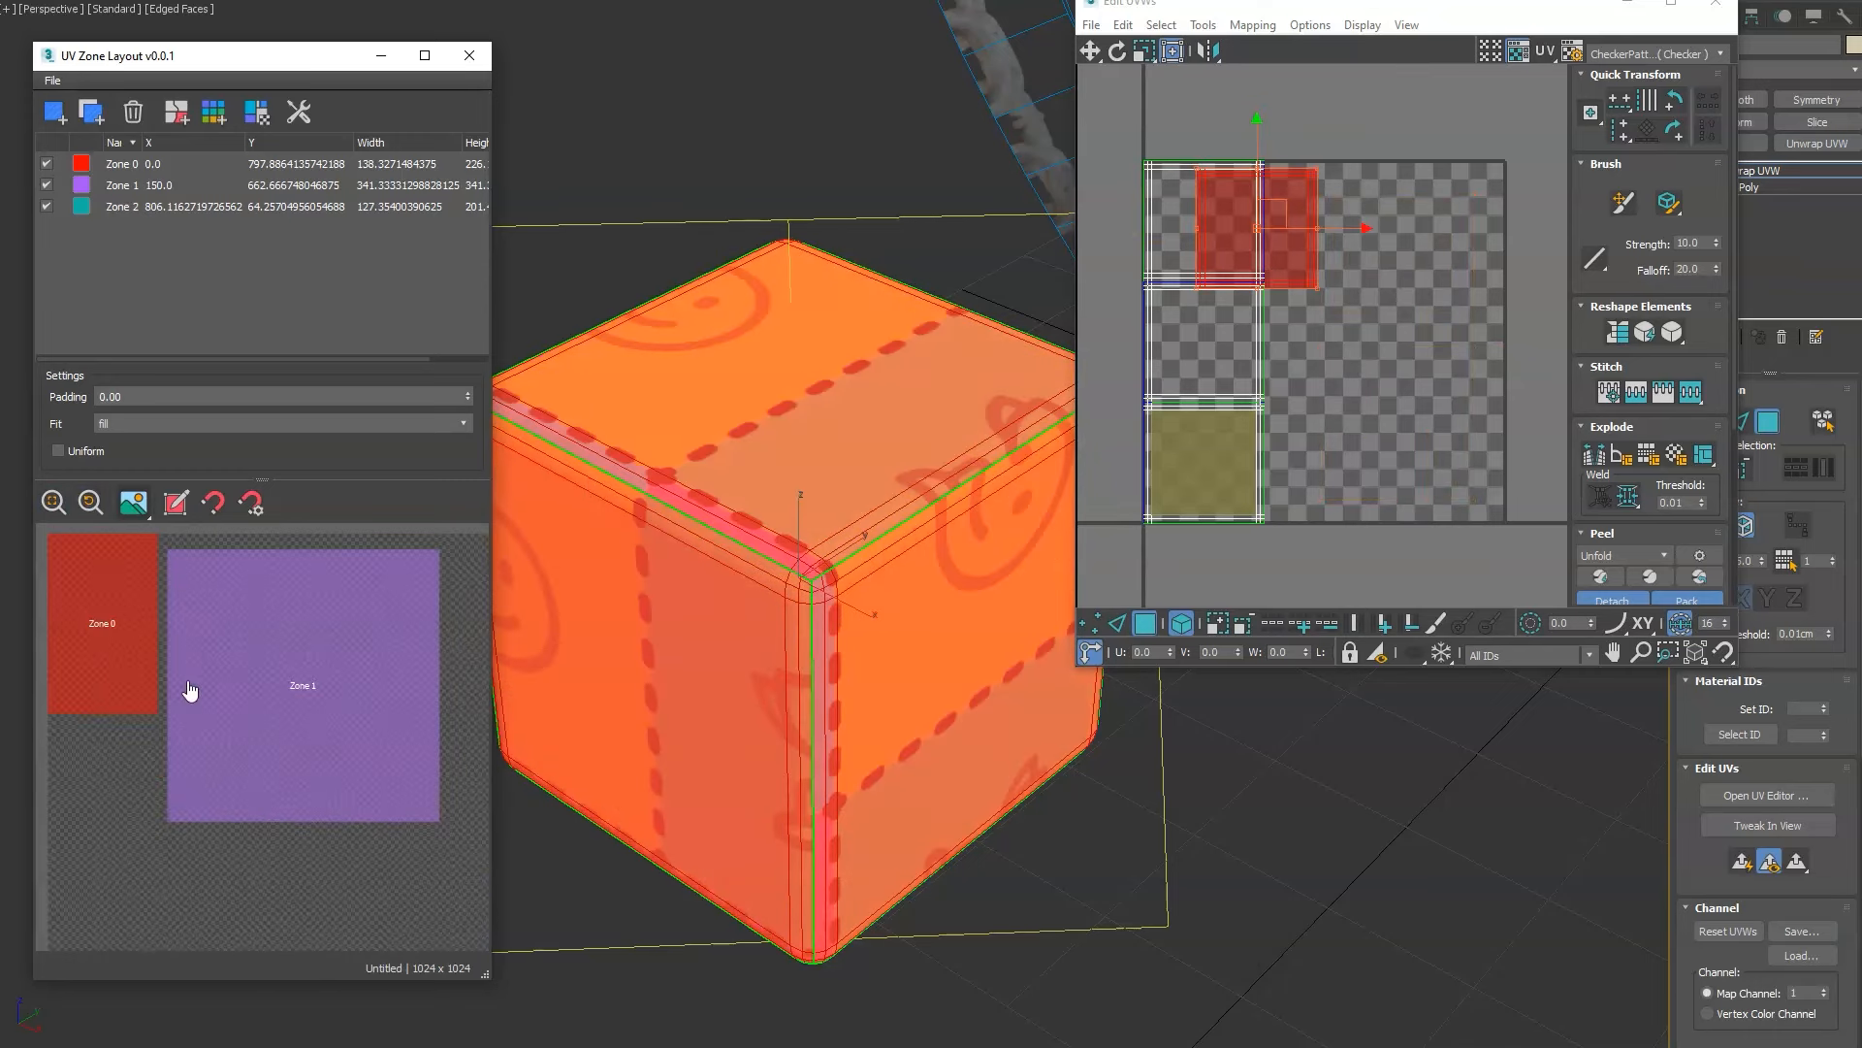
Keep the fit mode on fill and turn on the Uniform option.
click(126, 423)
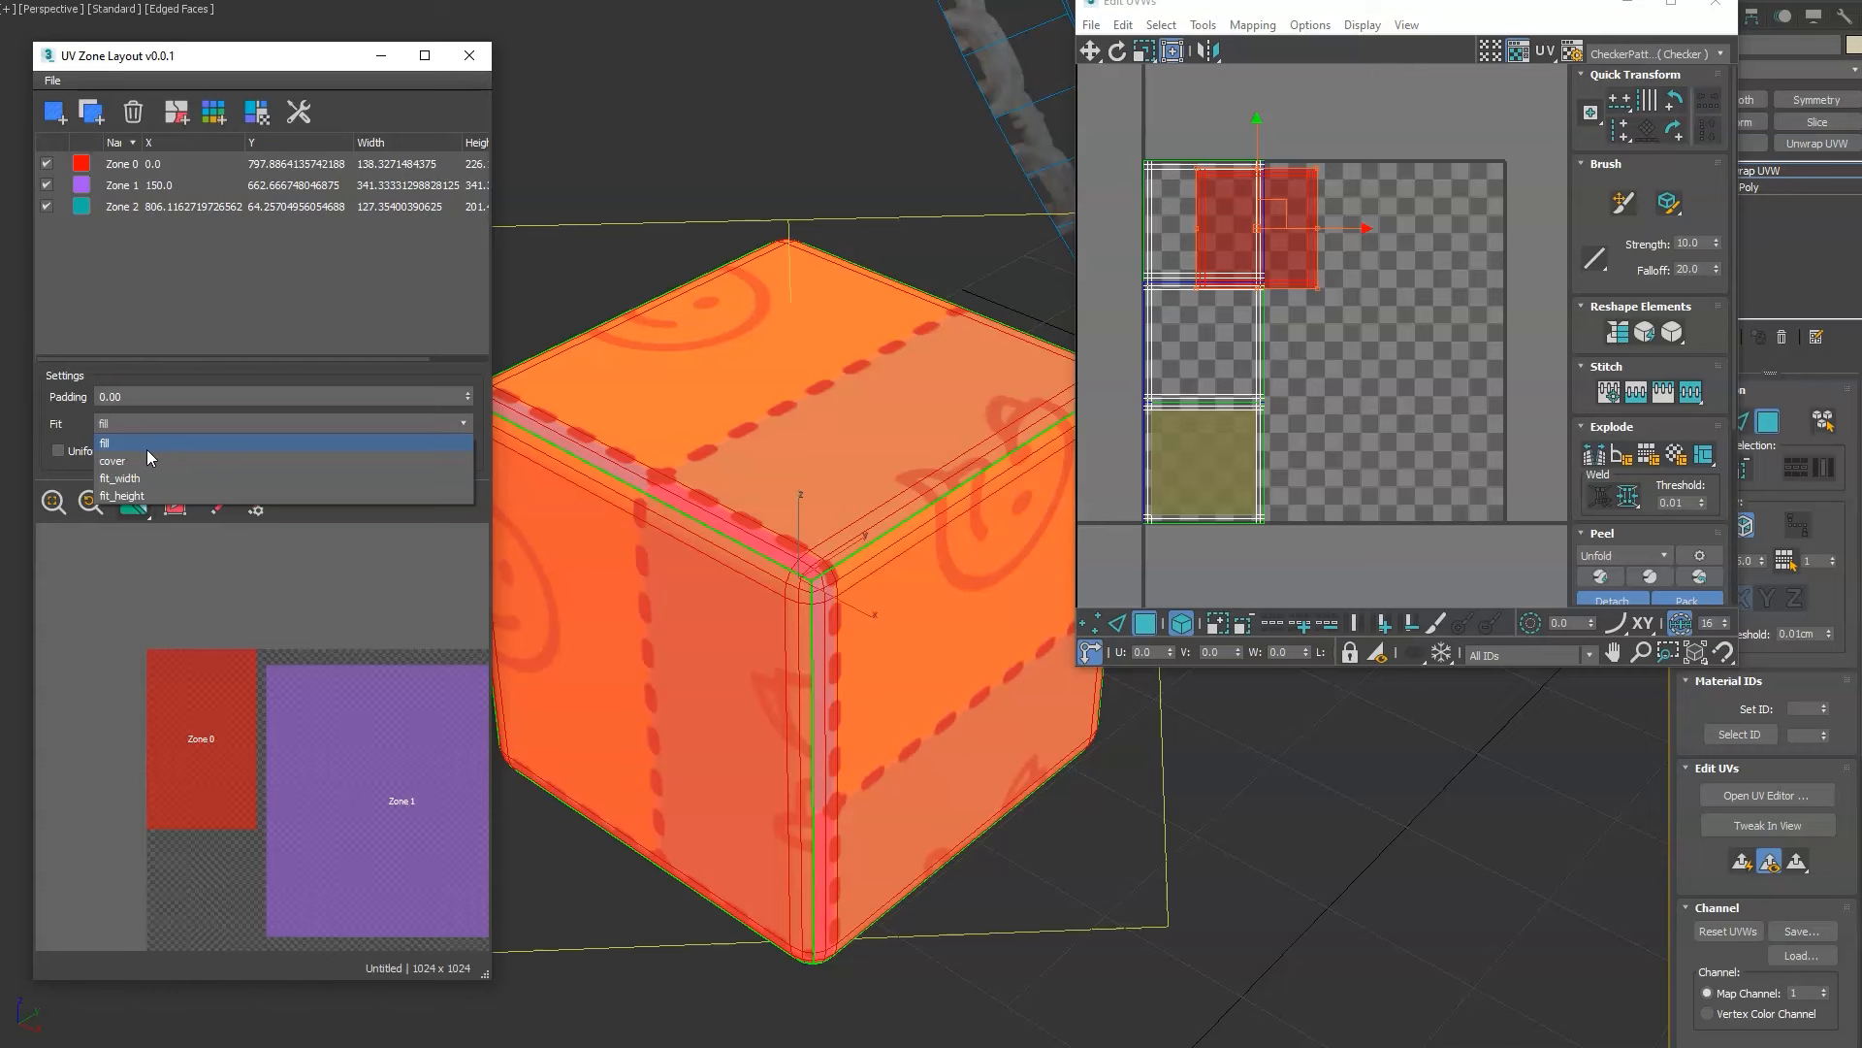
click(66, 422)
scroll(851, 560, down, 5)
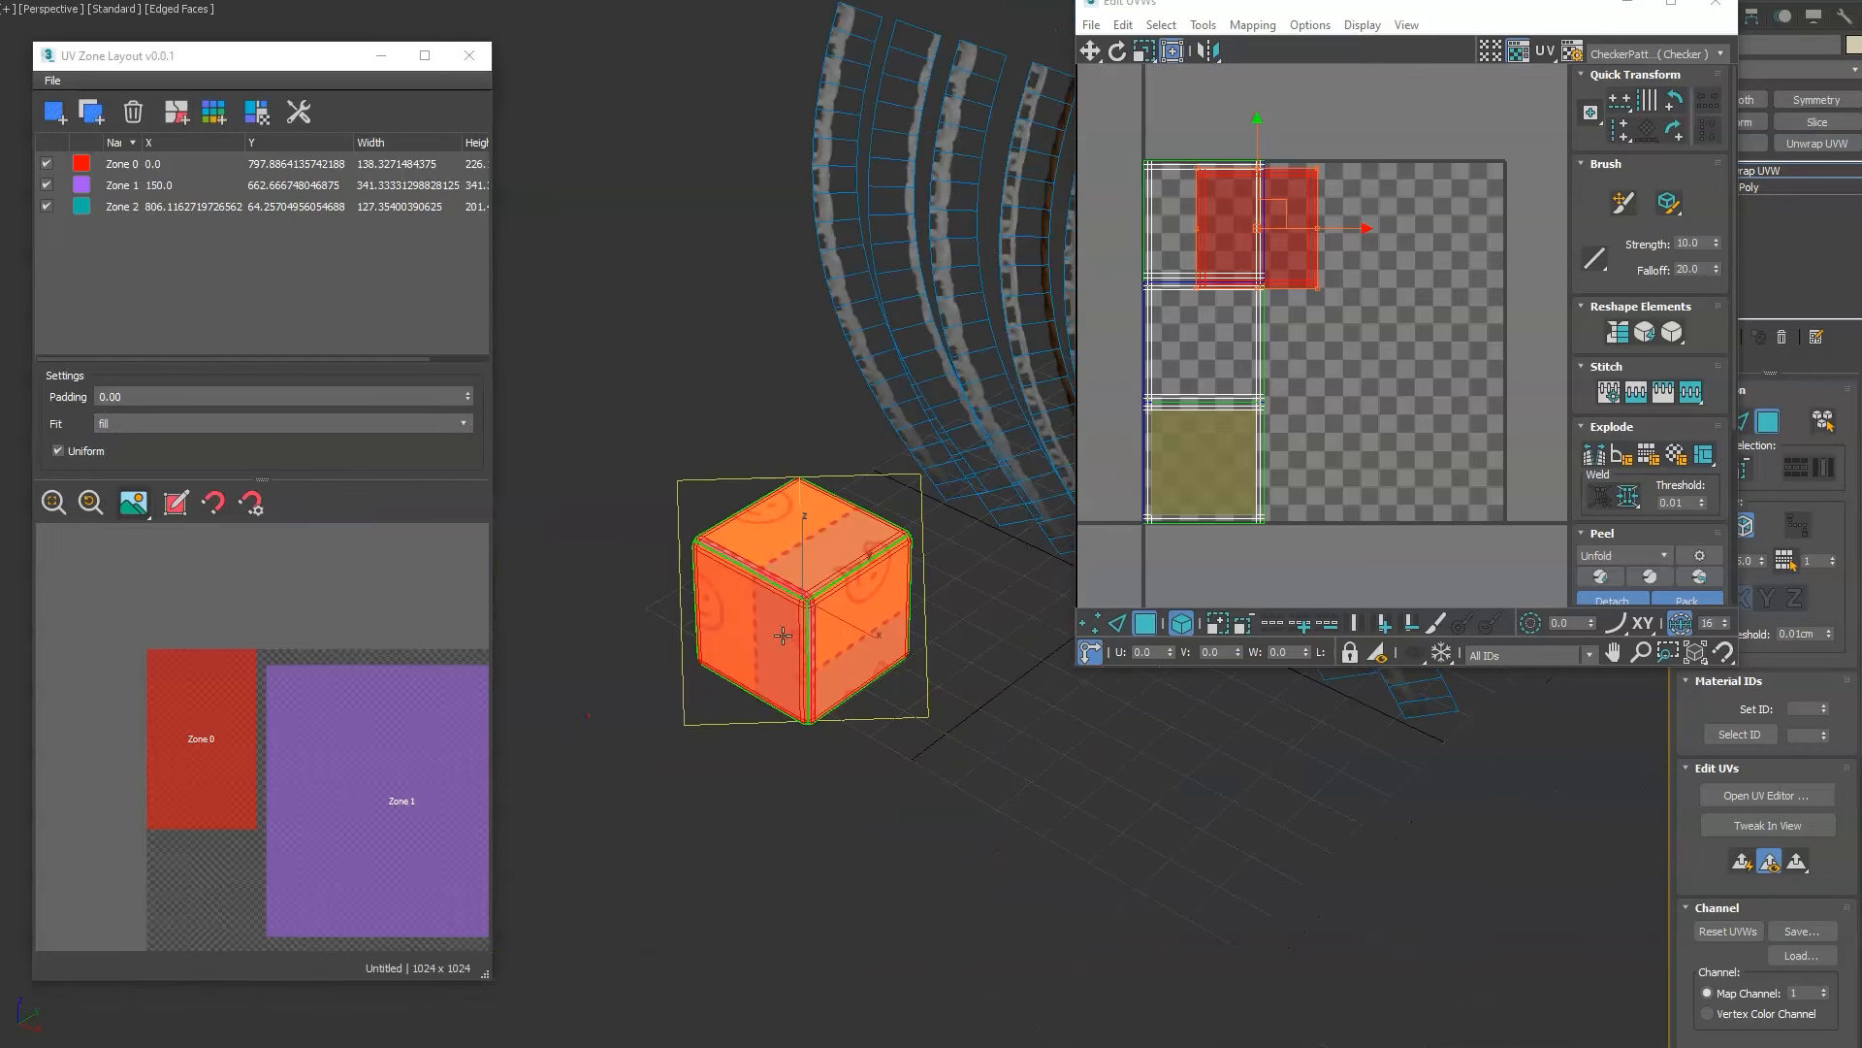
scroll(607, 538, up, 3)
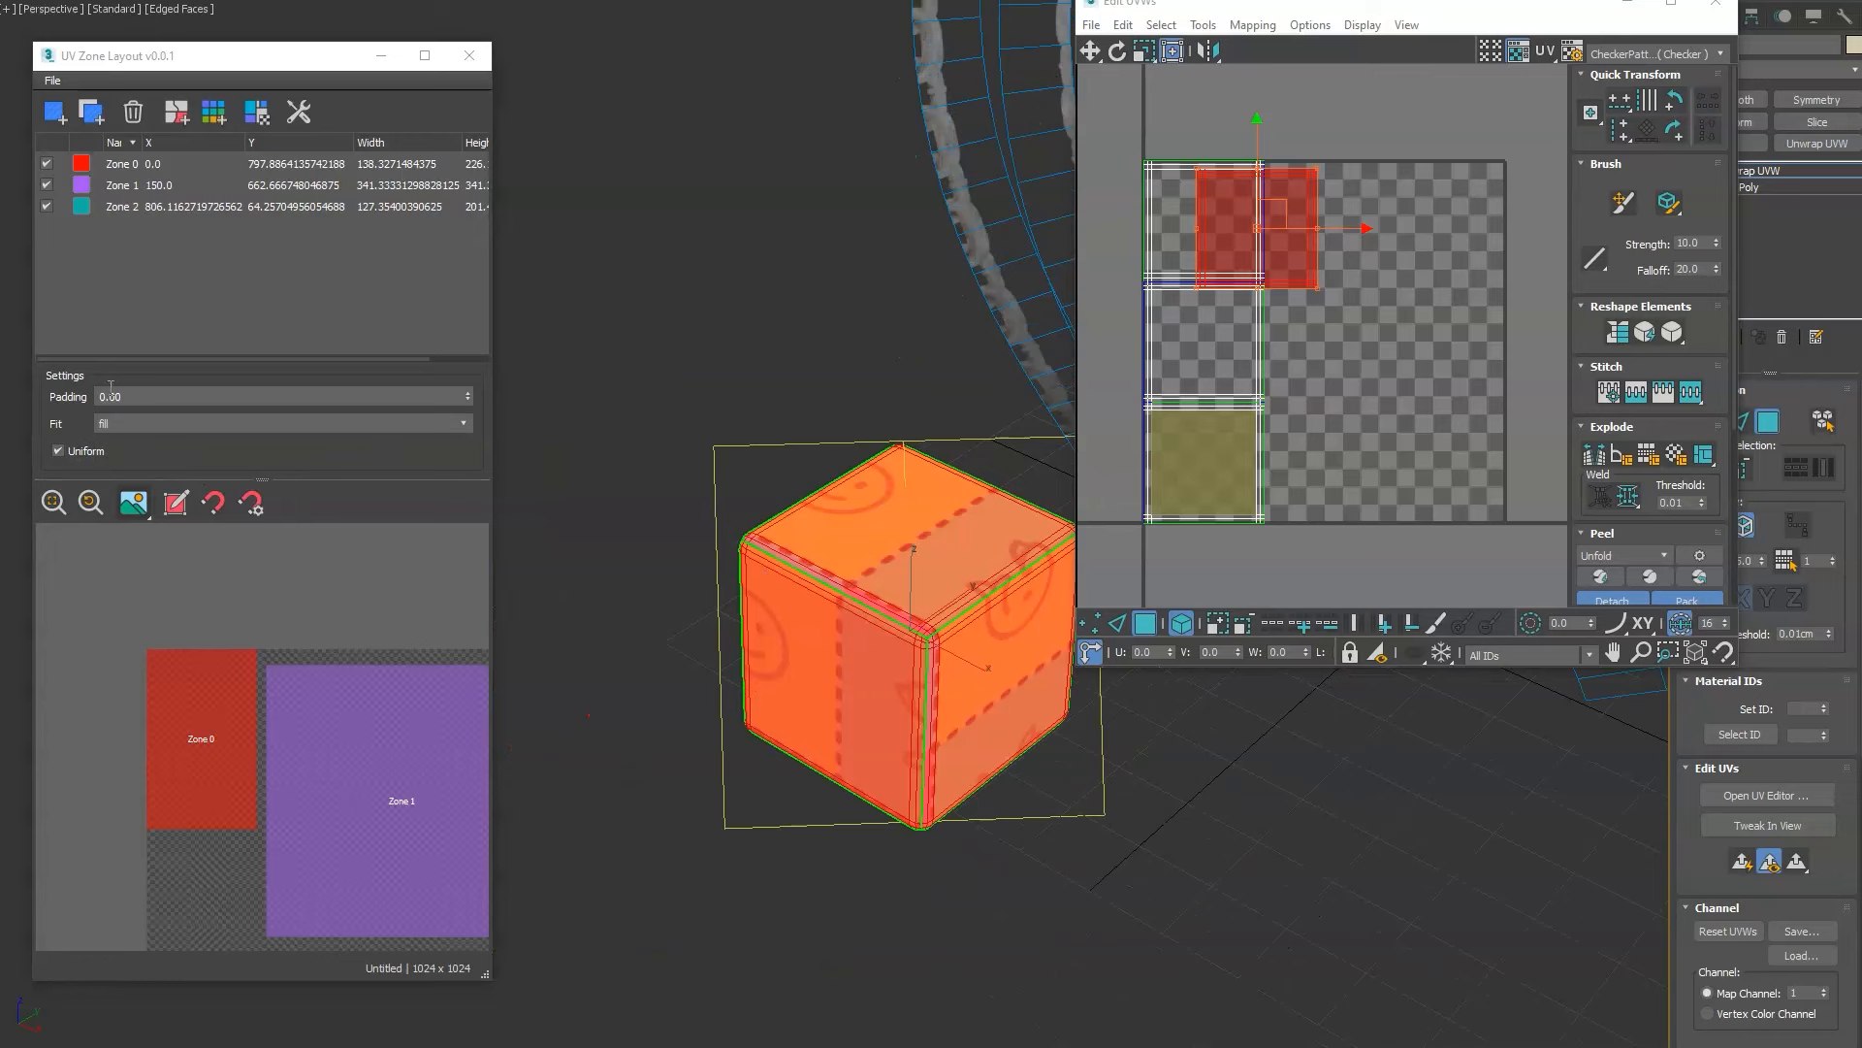
Select all of the cube's UV shells.
click(692, 420)
drag(1120, 886, 1119, 887)
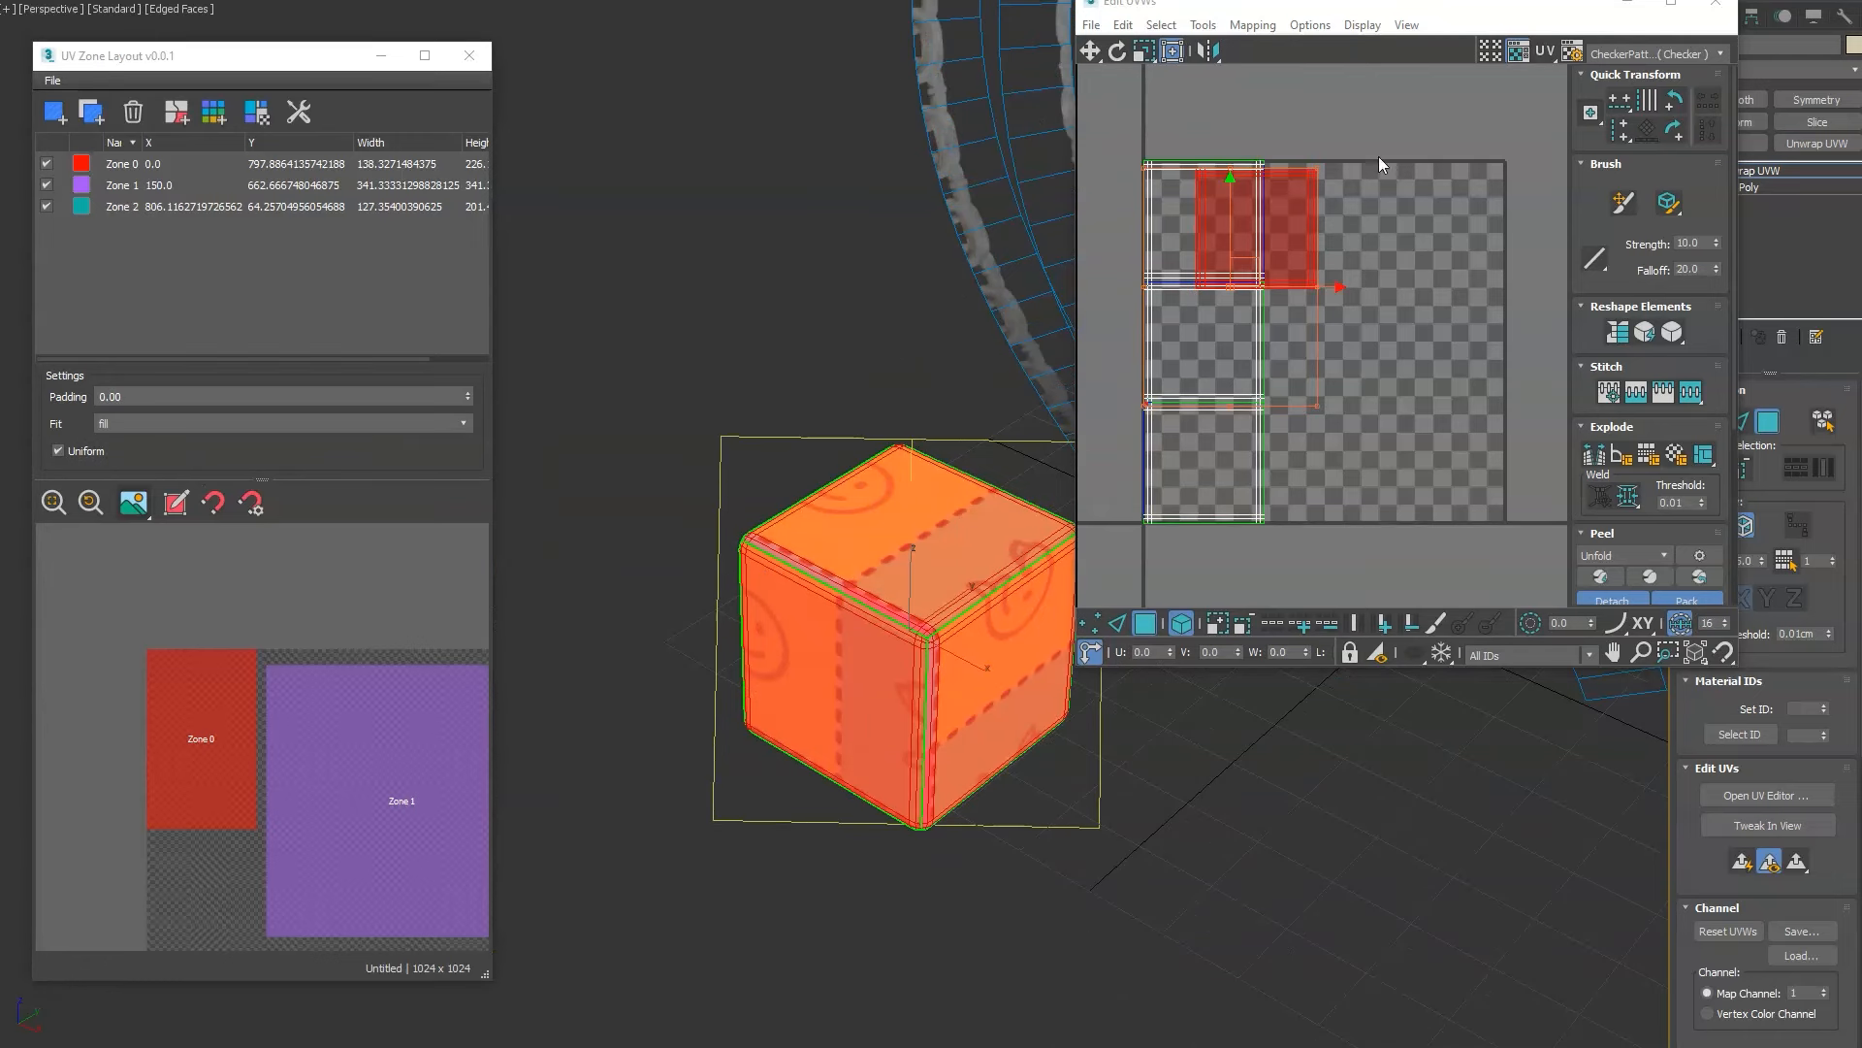
click(93, 504)
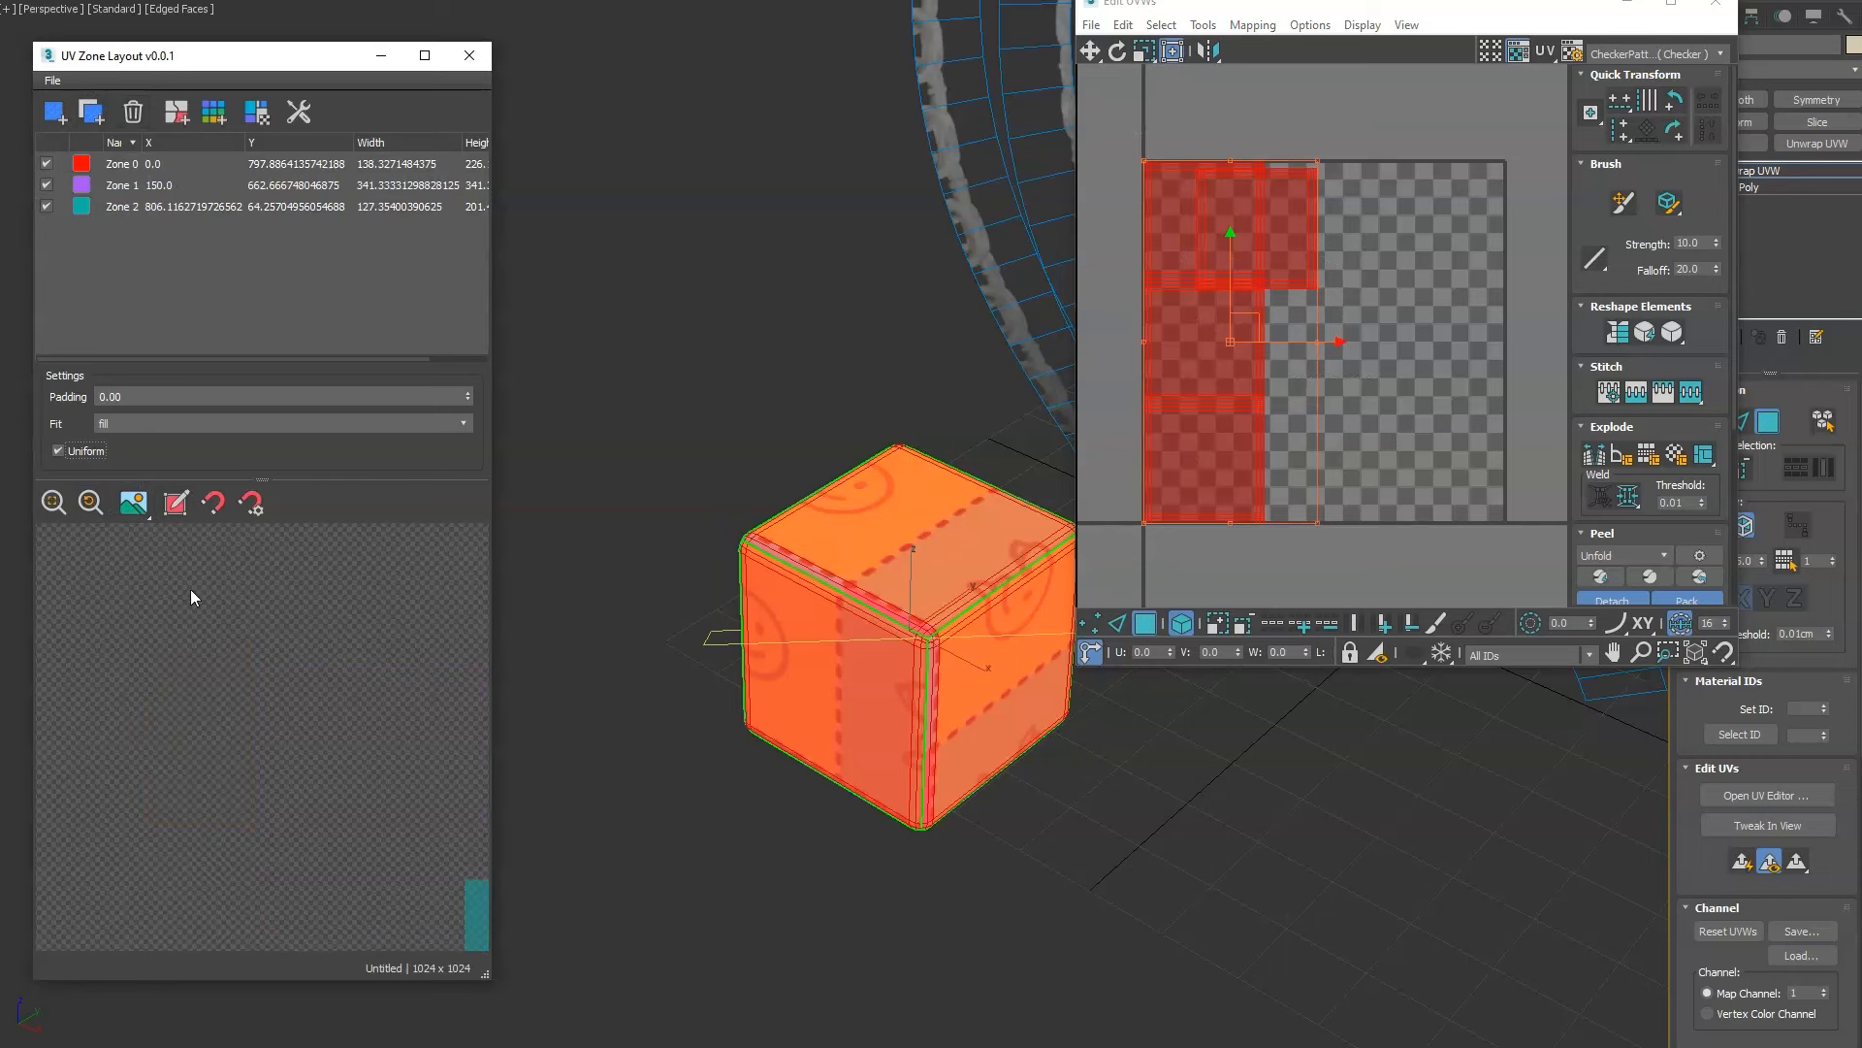
Delete all three existing zones from the layout.
drag(184, 325, 105, 160)
click(133, 112)
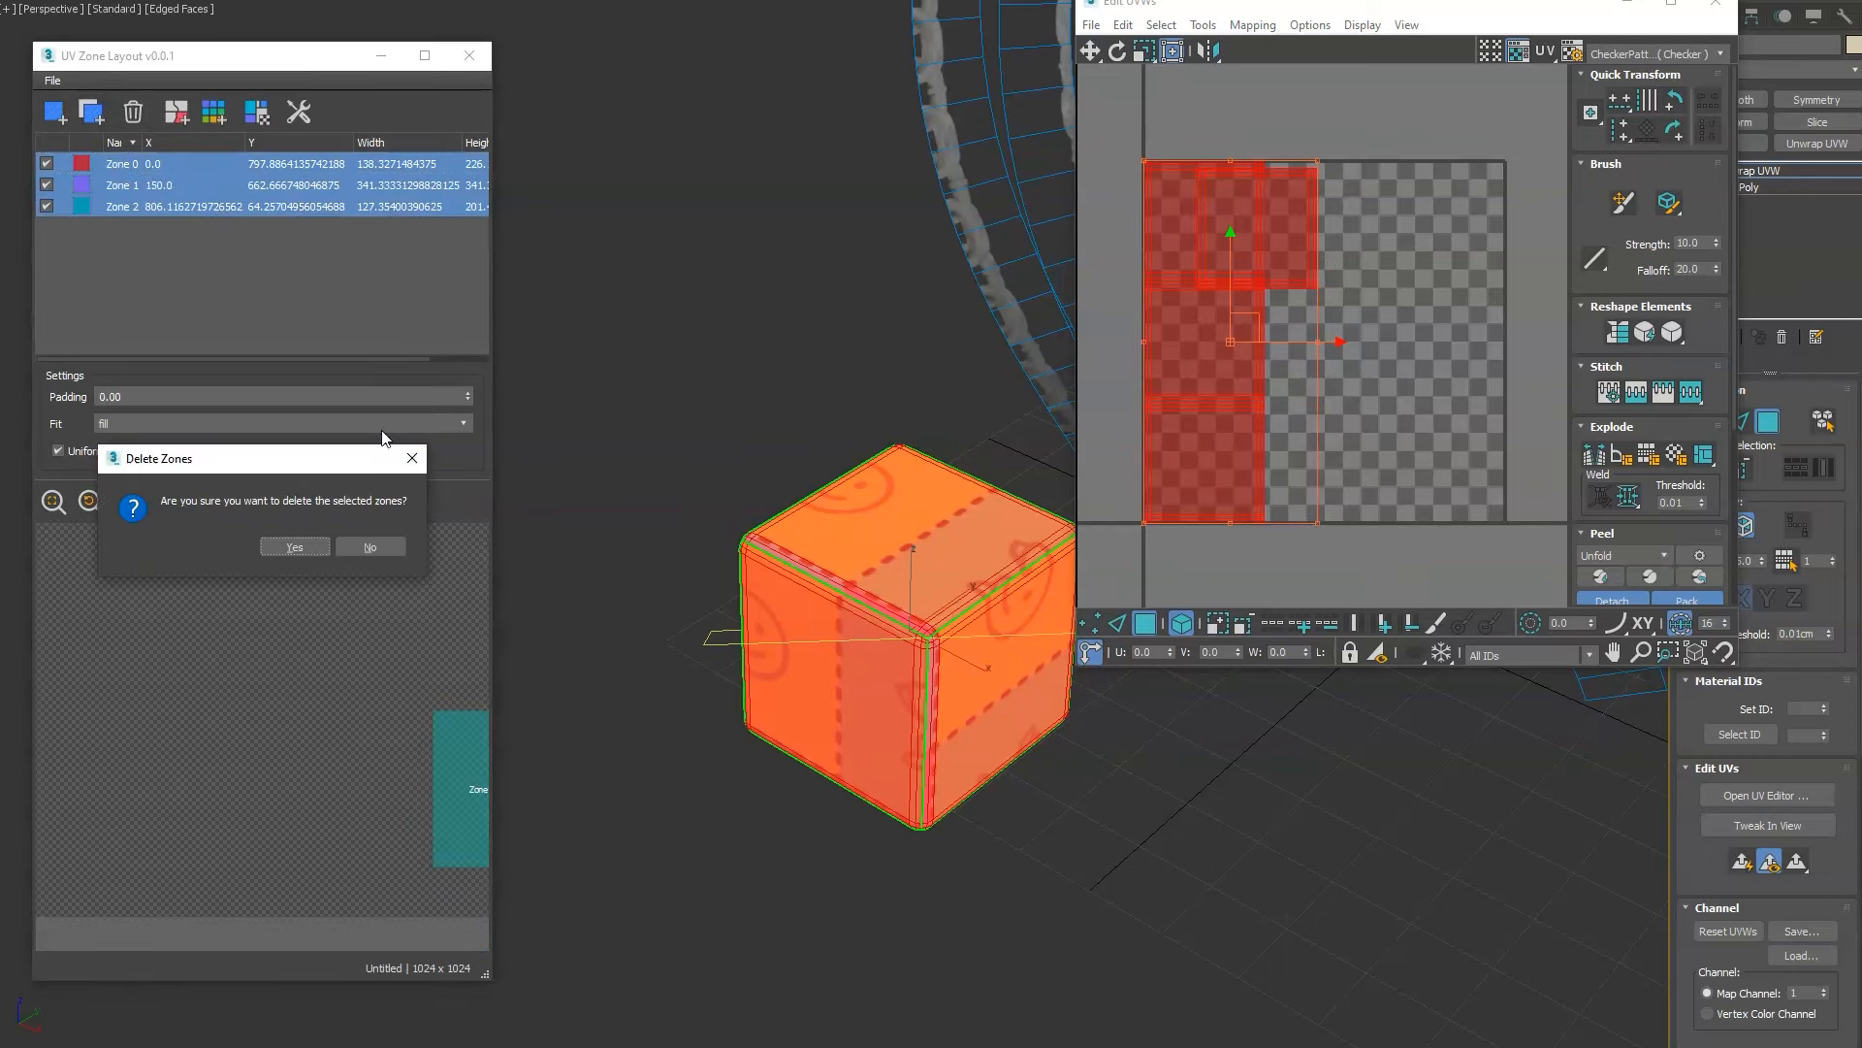
click(320, 551)
Generate a 3 by 3 grid of zones covering the layout.
click(213, 113)
text(3)
key(Tab)
text(3)
click(284, 698)
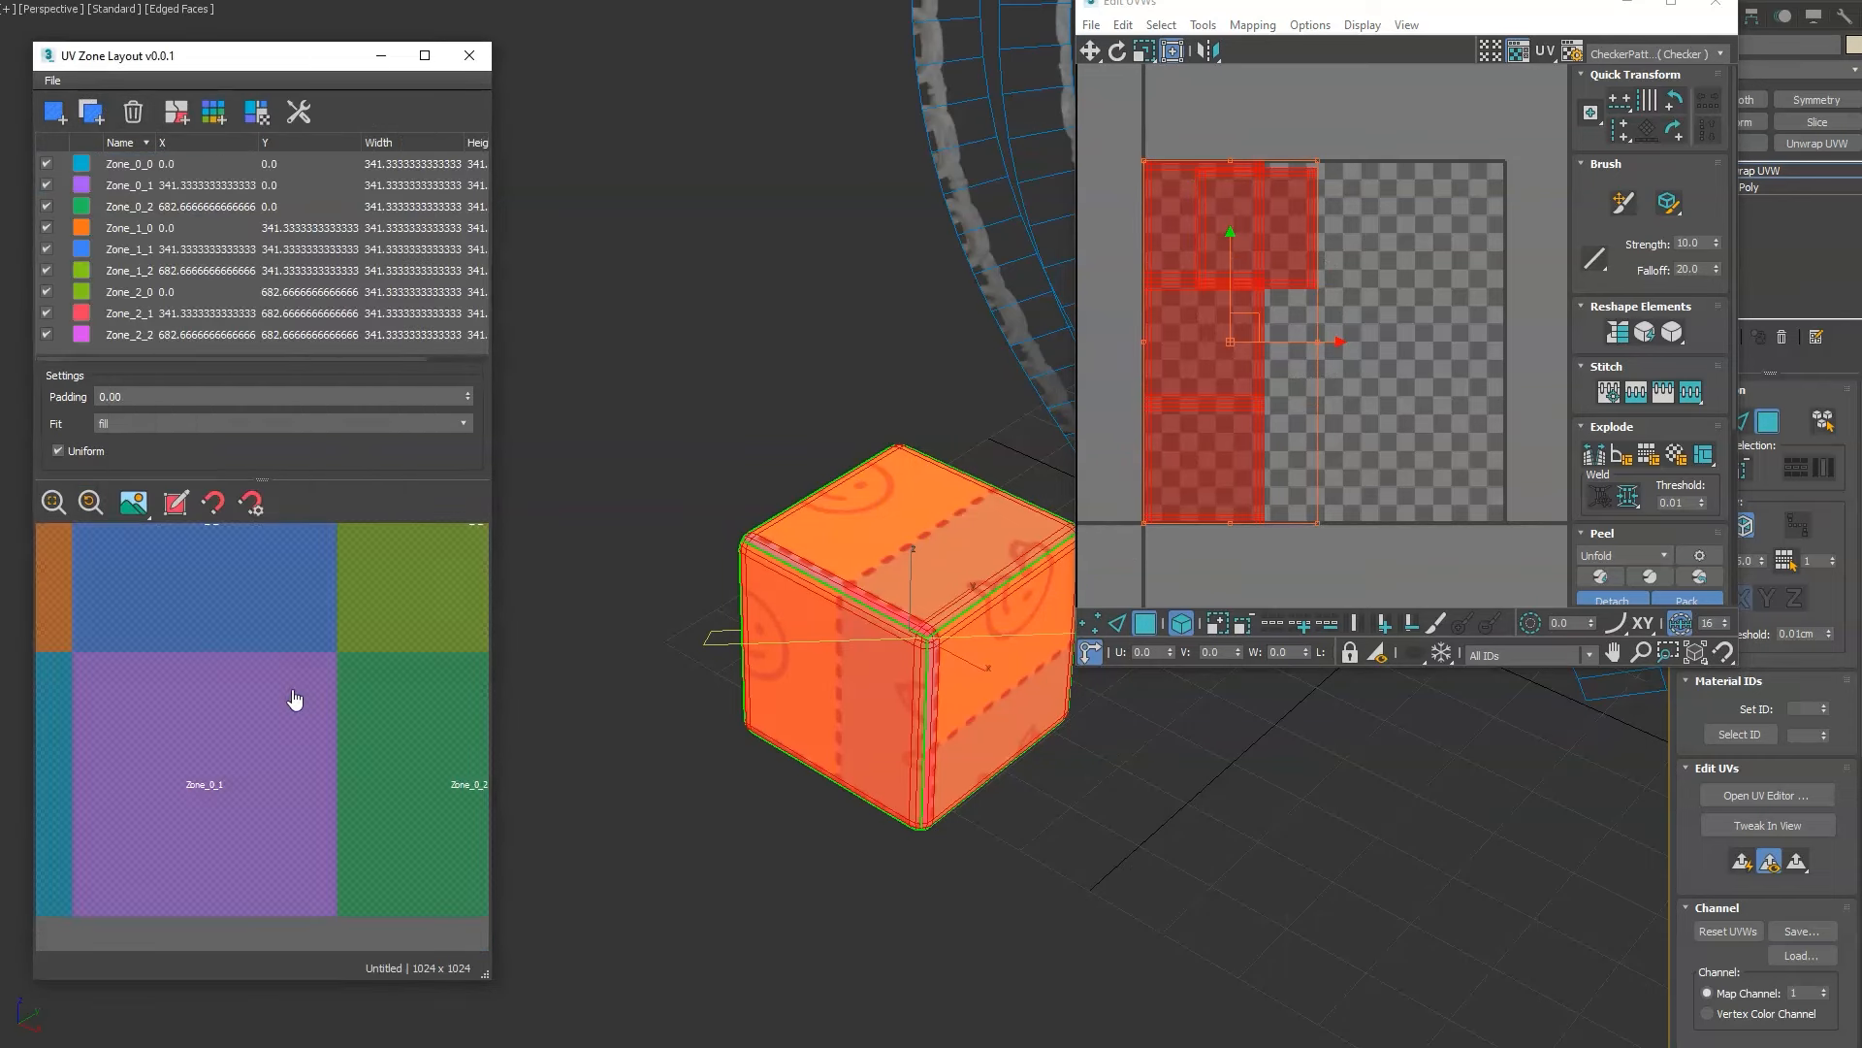
Fit all selected UV shells to the grid's central zone and reselect all of the cube's faces.
click(275, 632)
scroll(886, 603, up, 2)
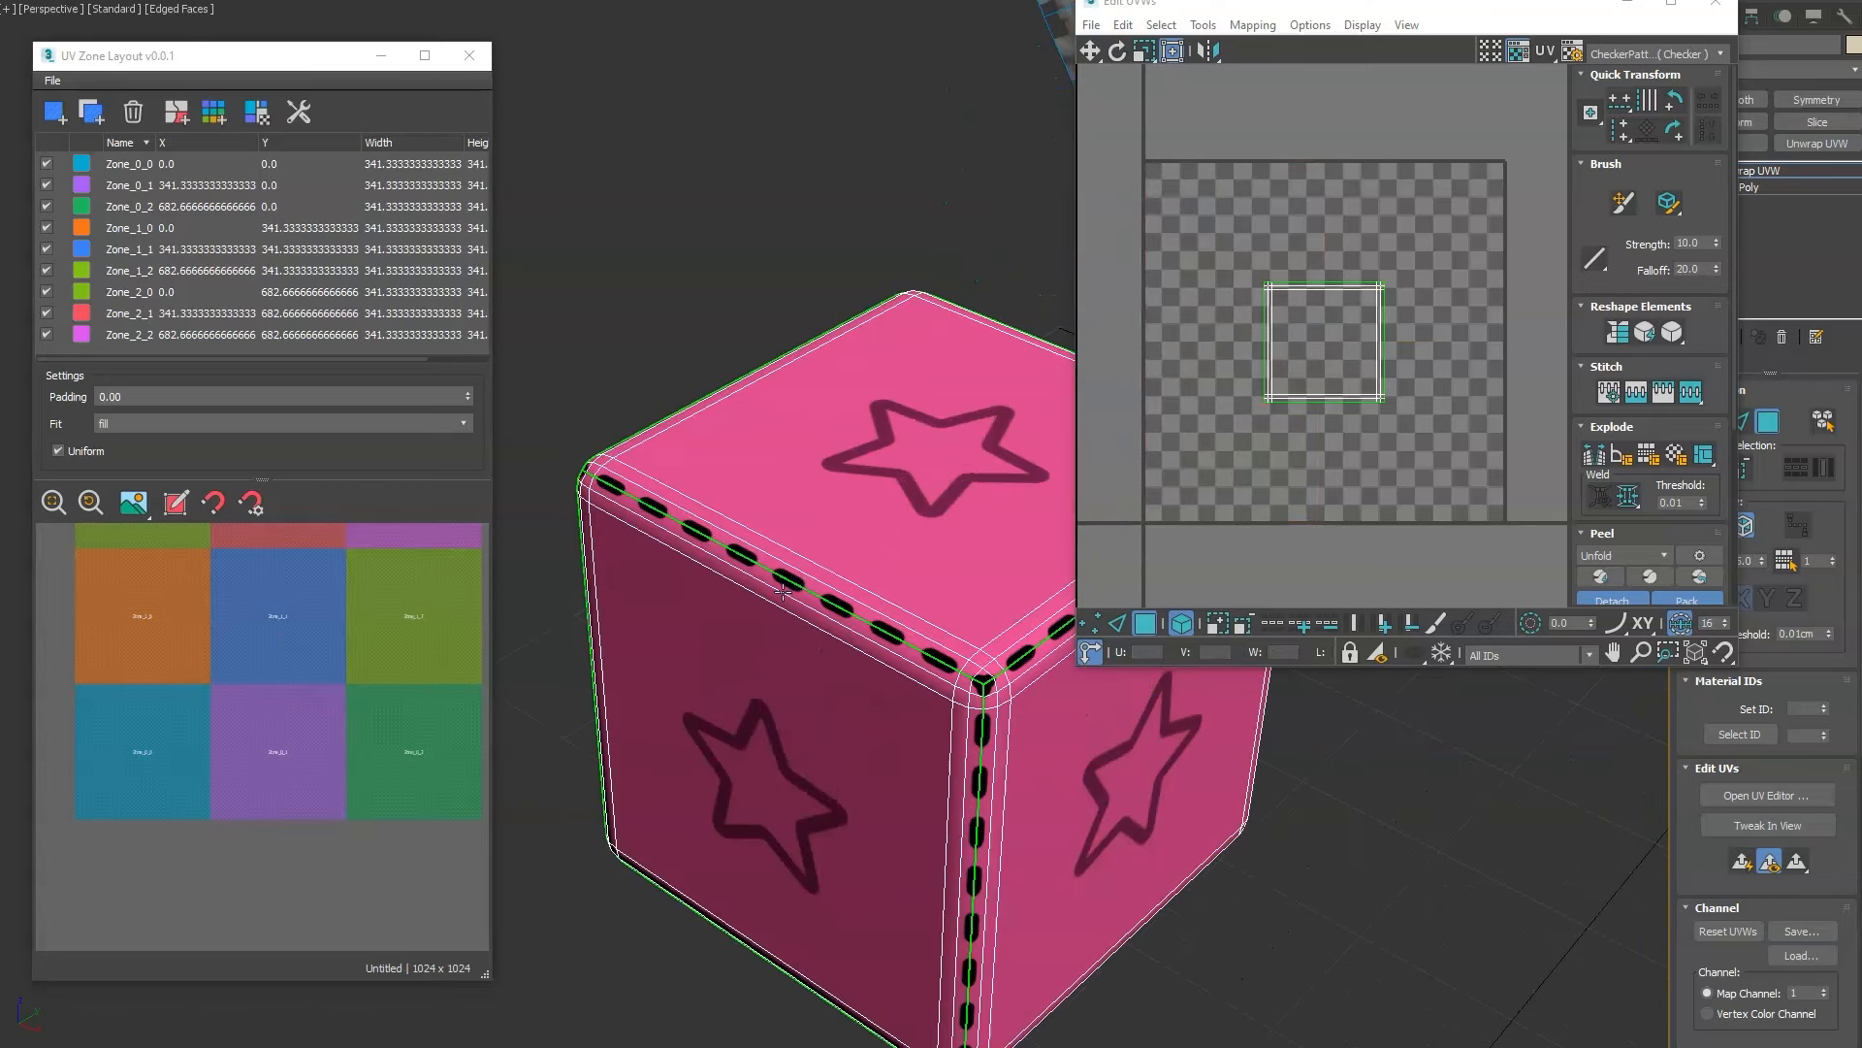
scroll(691, 362, down, 3)
drag(603, 282, 926, 699)
scroll(699, 320, up, 3)
Set the zone padding to 20 and turn off the shading of selected faces in the viewport.
drag(148, 398, 68, 421)
text(20)
key(Return)
scroll(844, 494, up, 2)
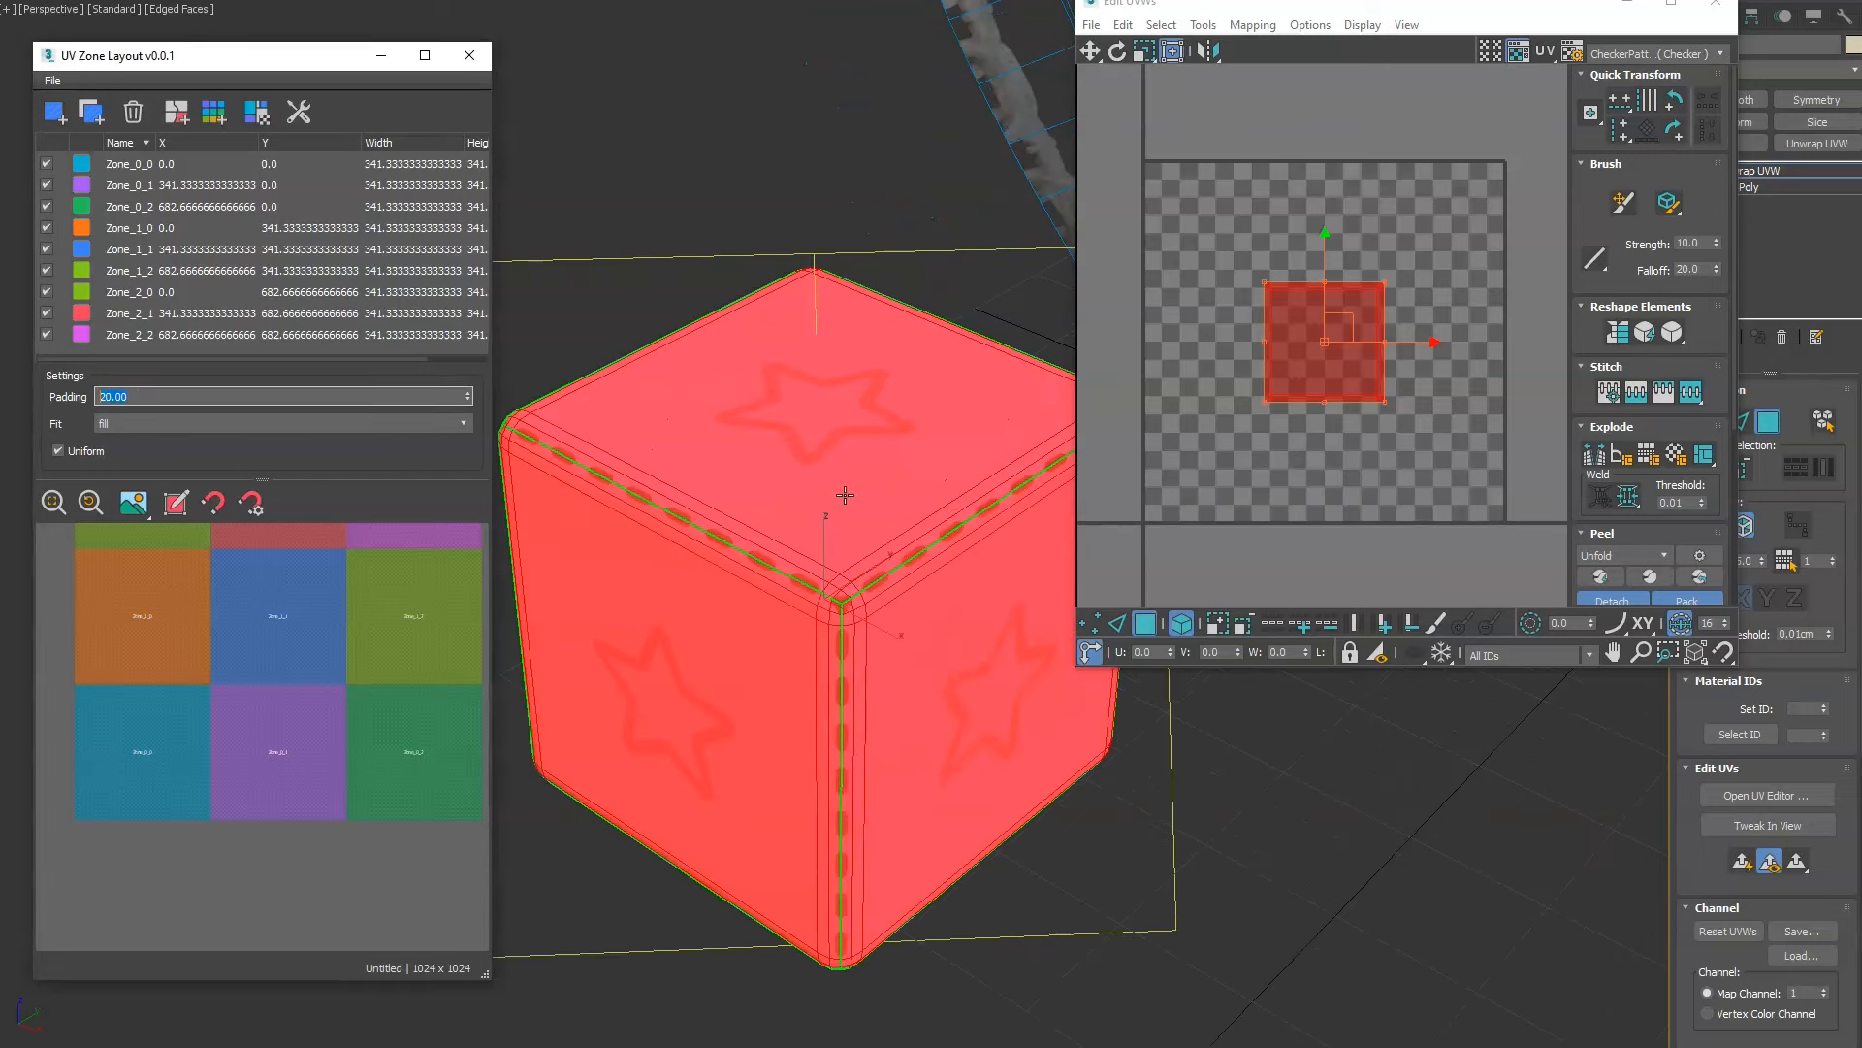
middle_drag(824, 506, 816, 487)
key(F2)
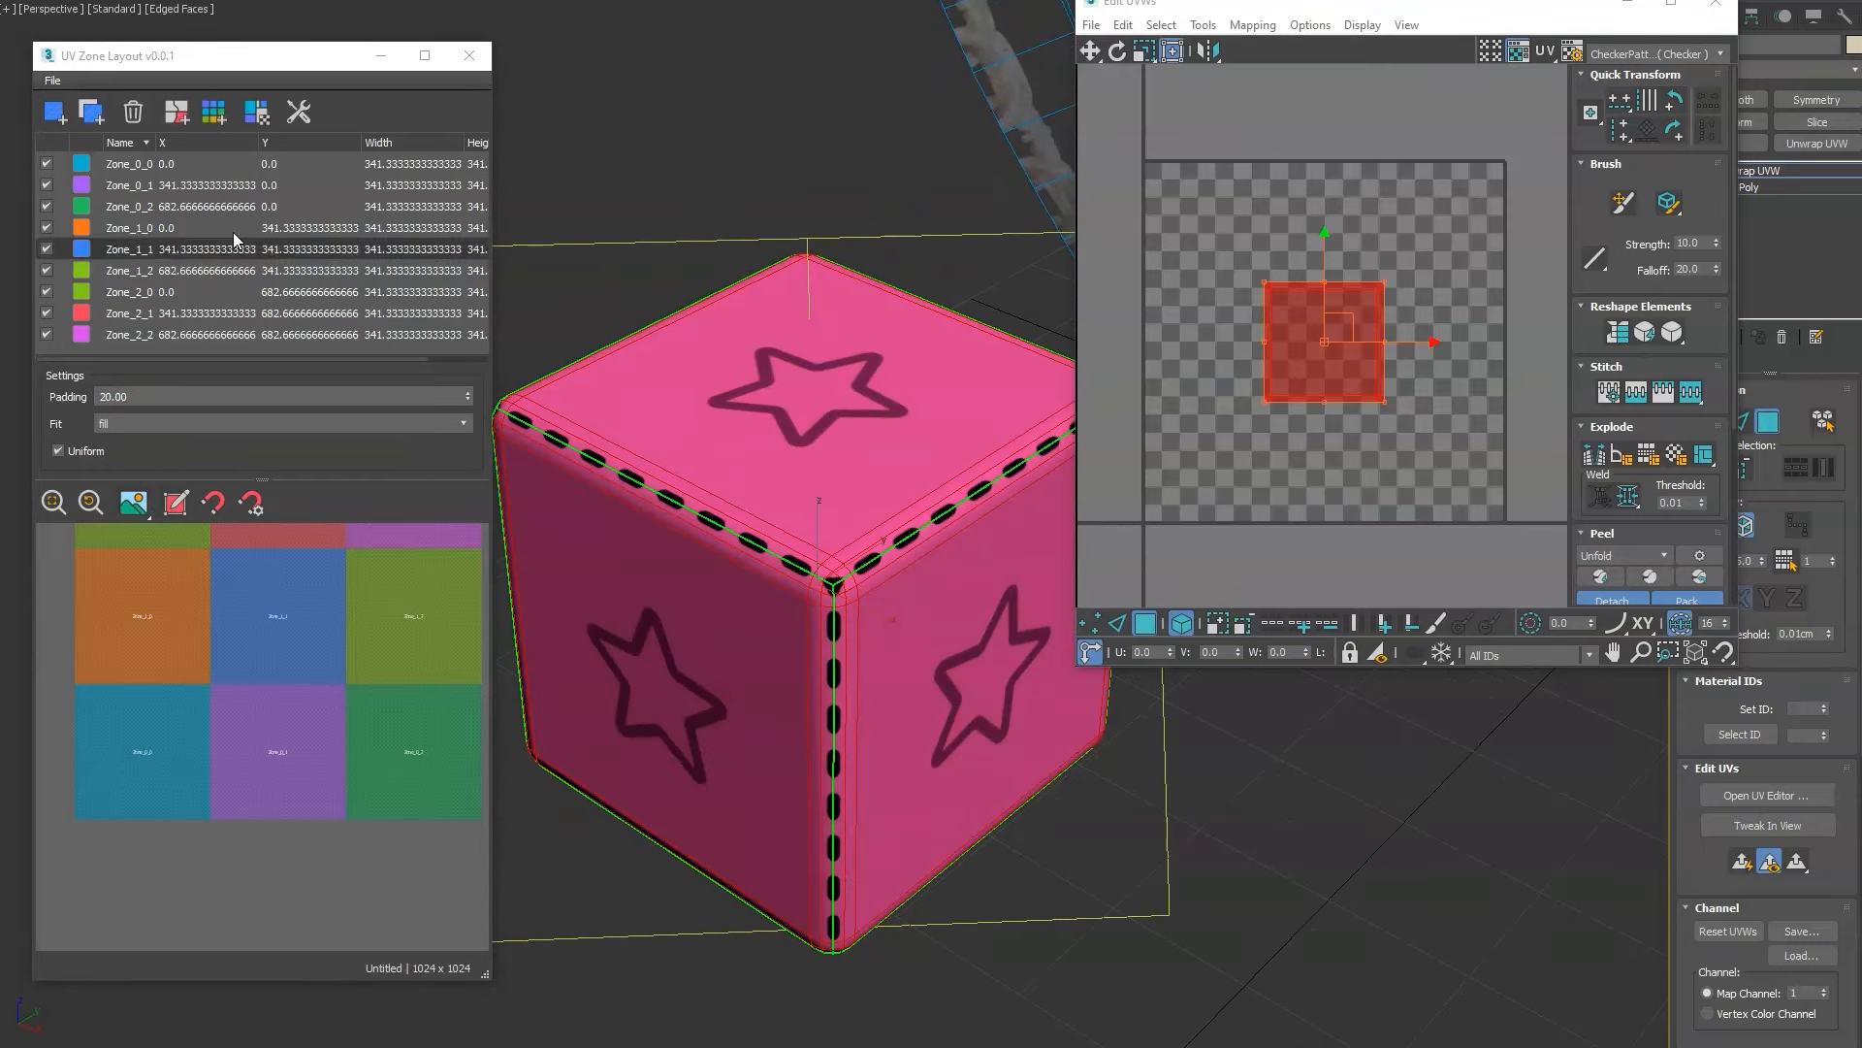
Select all UV shells and all nine grid zones, and distribute the shells randomly across the zones.
click(257, 120)
click(257, 120)
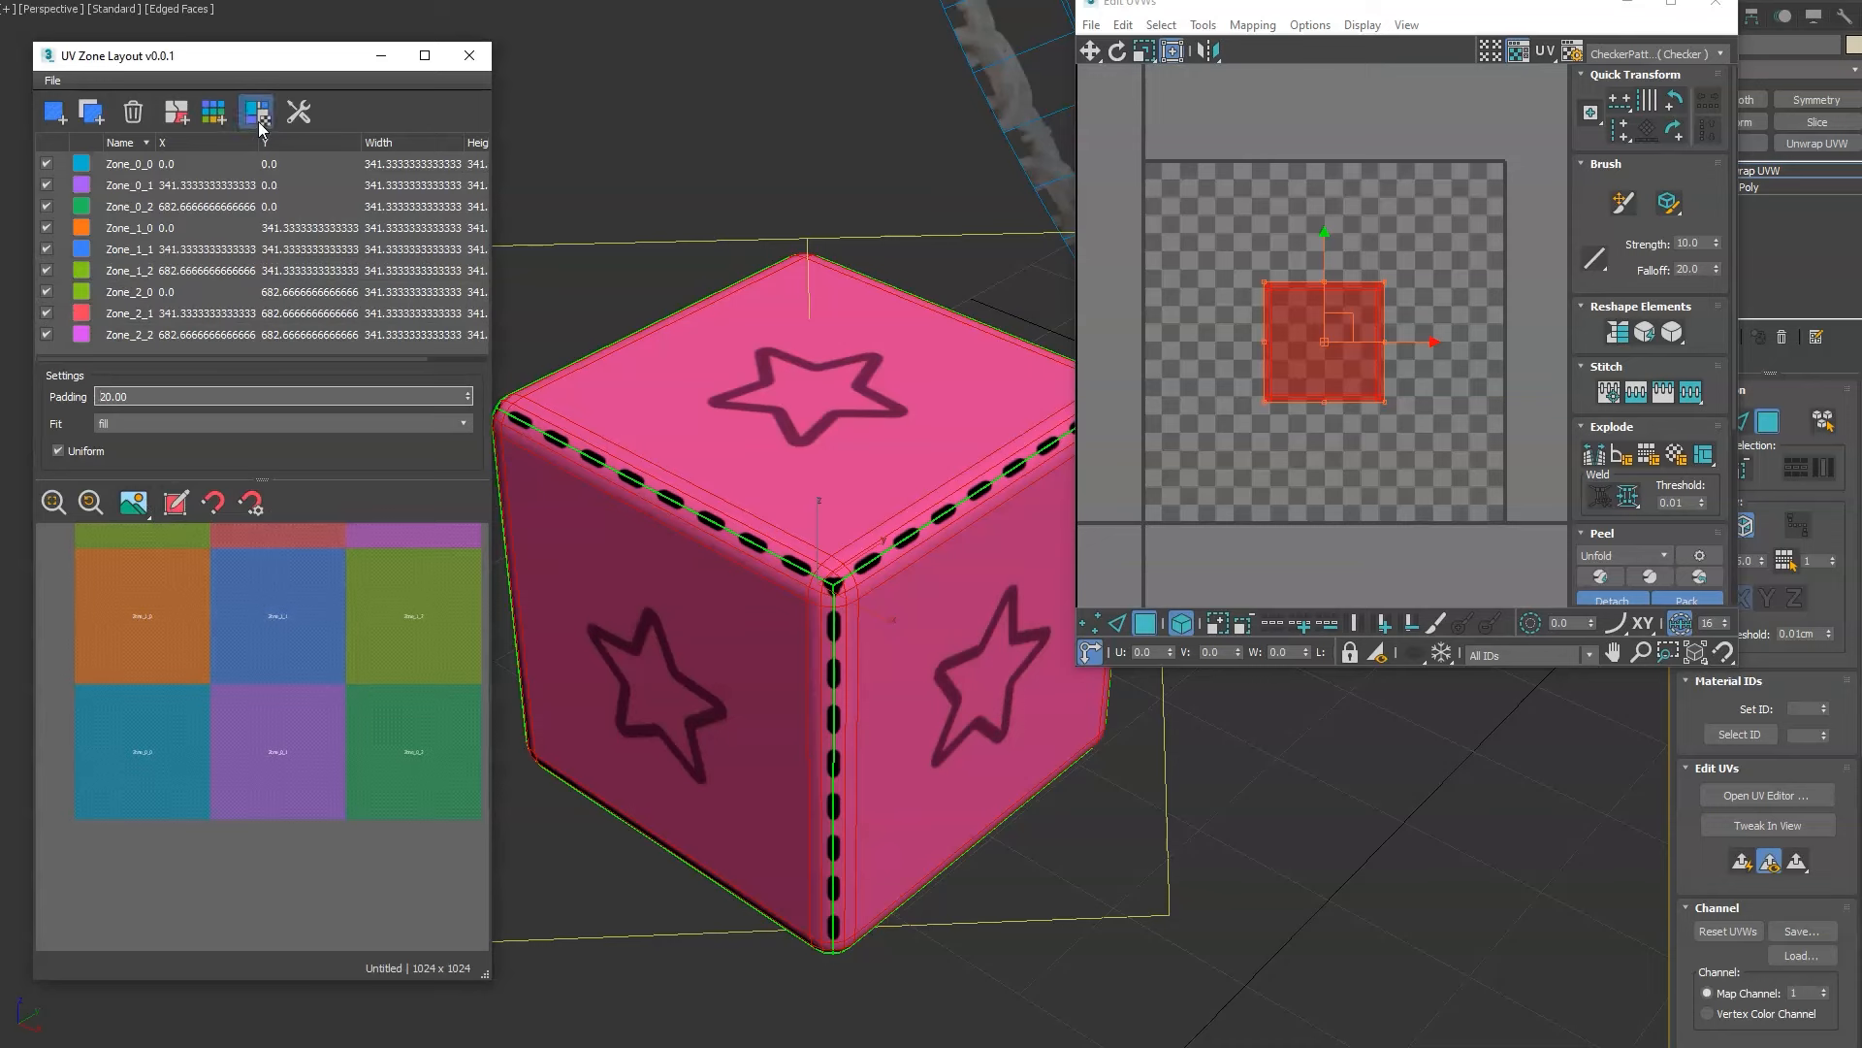
click(1246, 208)
key(ctrl+a)
drag(262, 164, 247, 335)
click(256, 112)
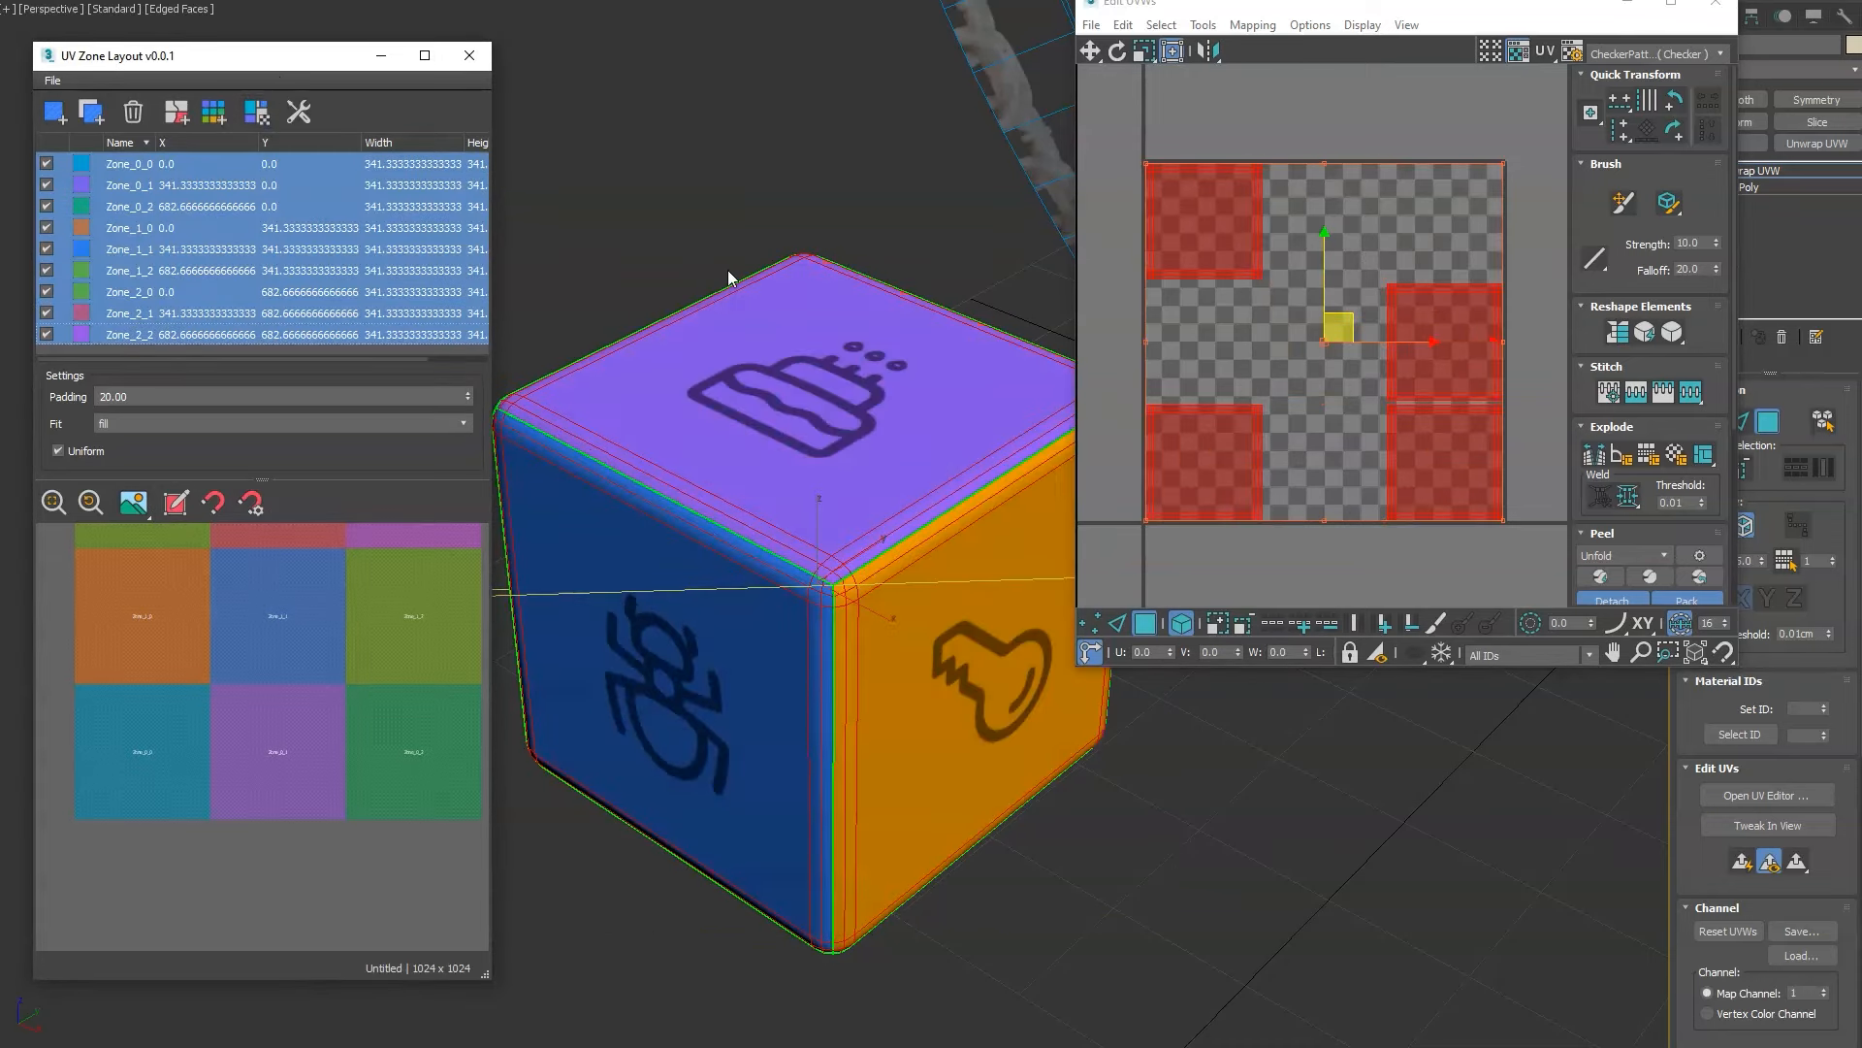
Deselect the UV shells and examine the padding gap around the top-left shell in the UV editor.
click(1248, 333)
scroll(1154, 183, up, 8)
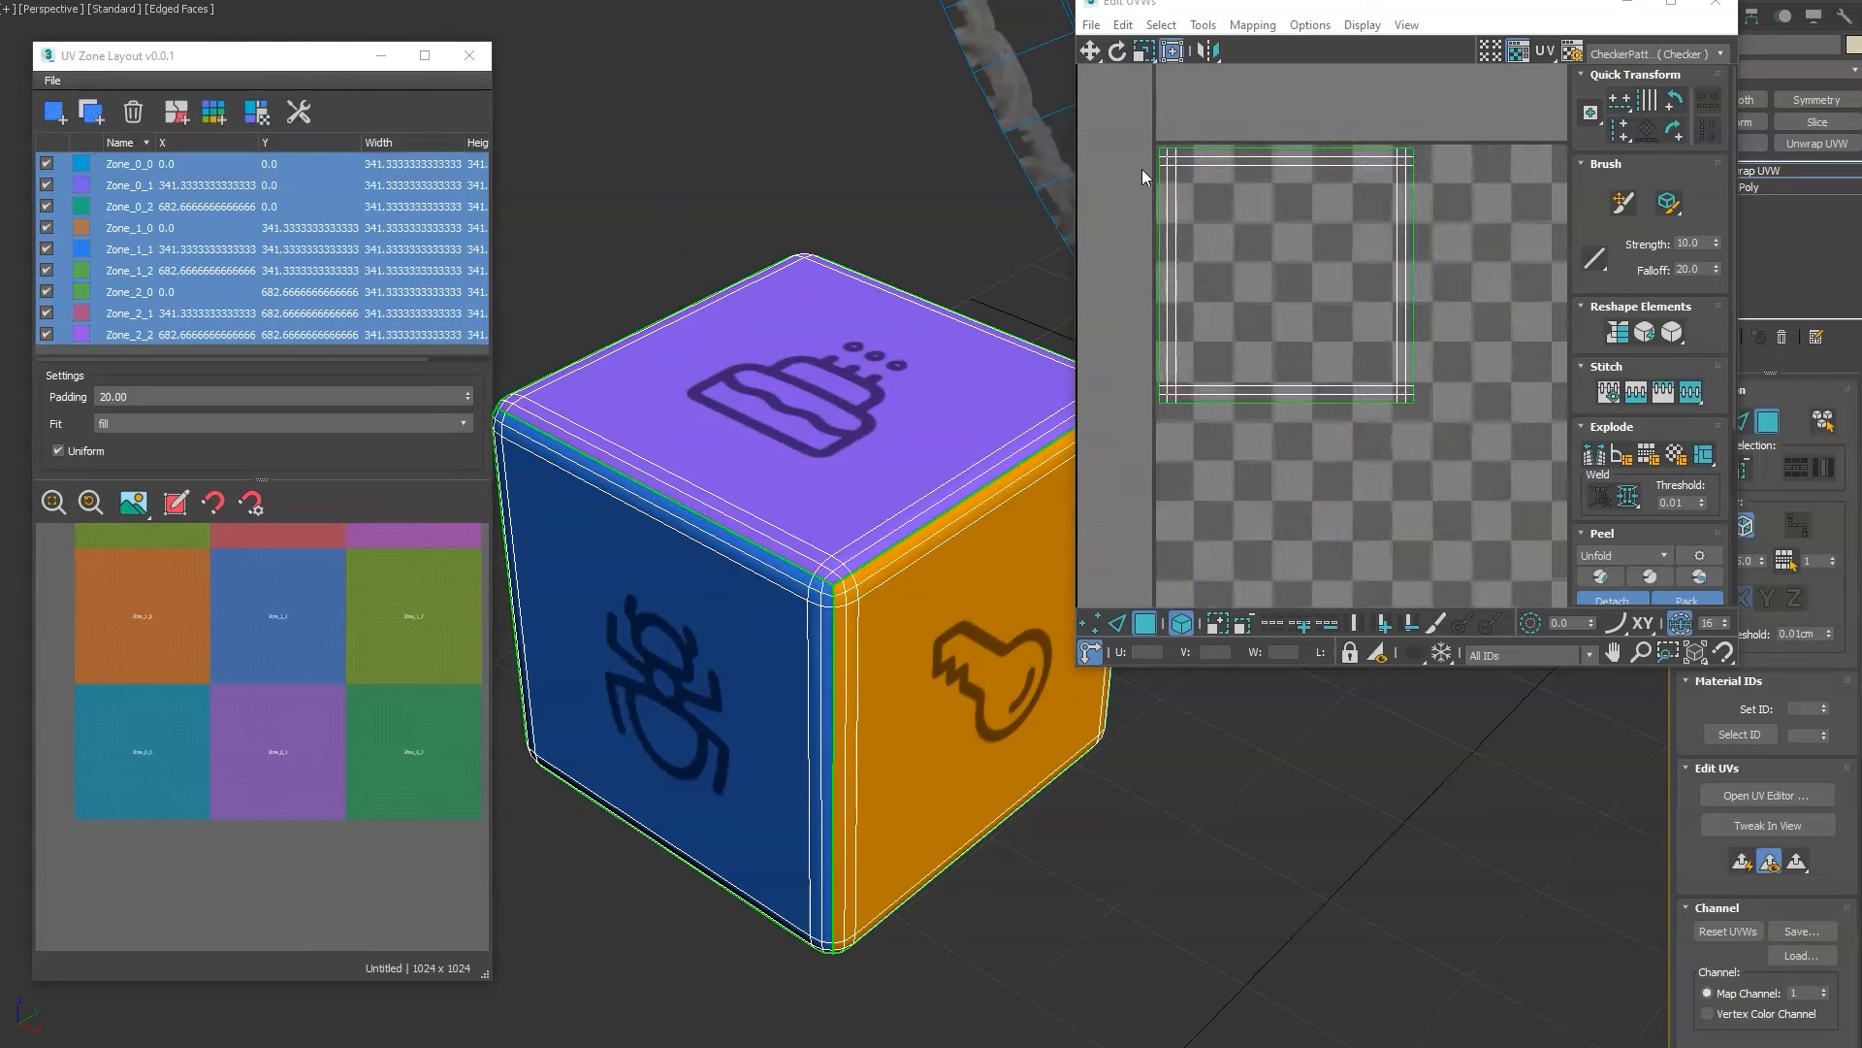
scroll(1154, 182, down, 6)
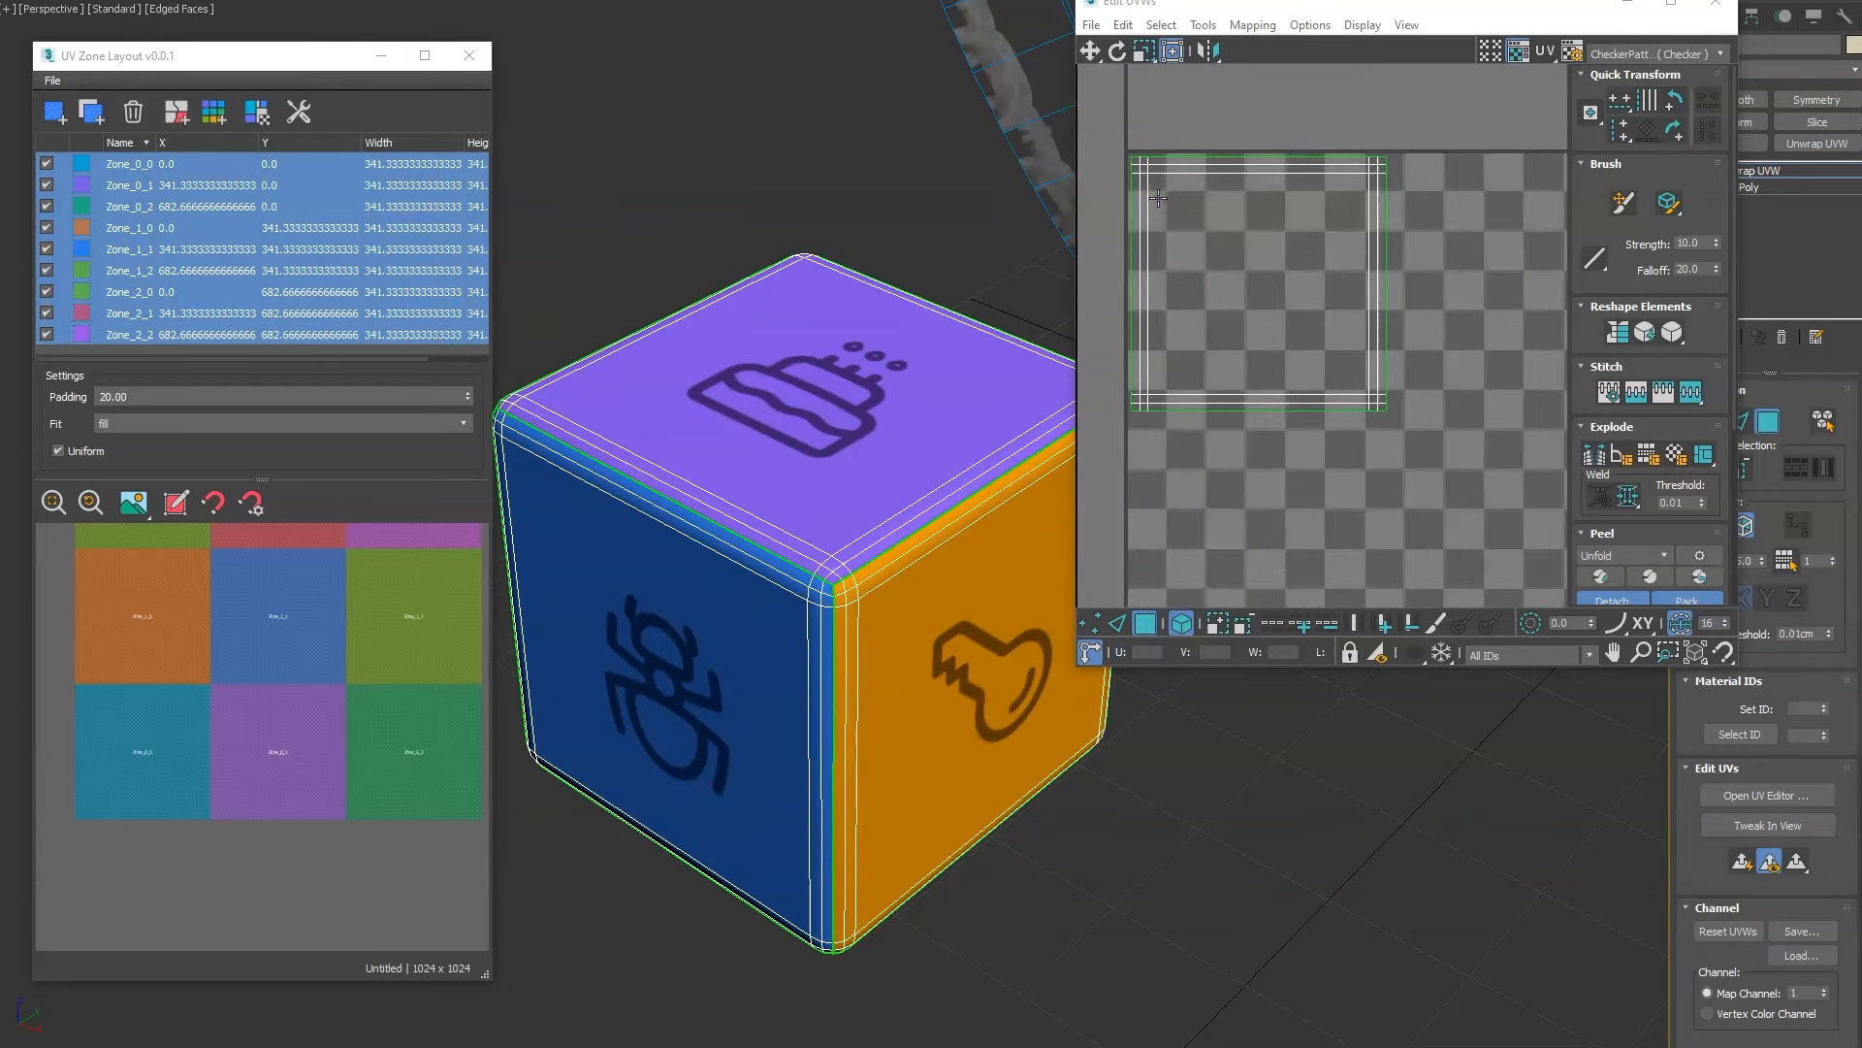
click(154, 397)
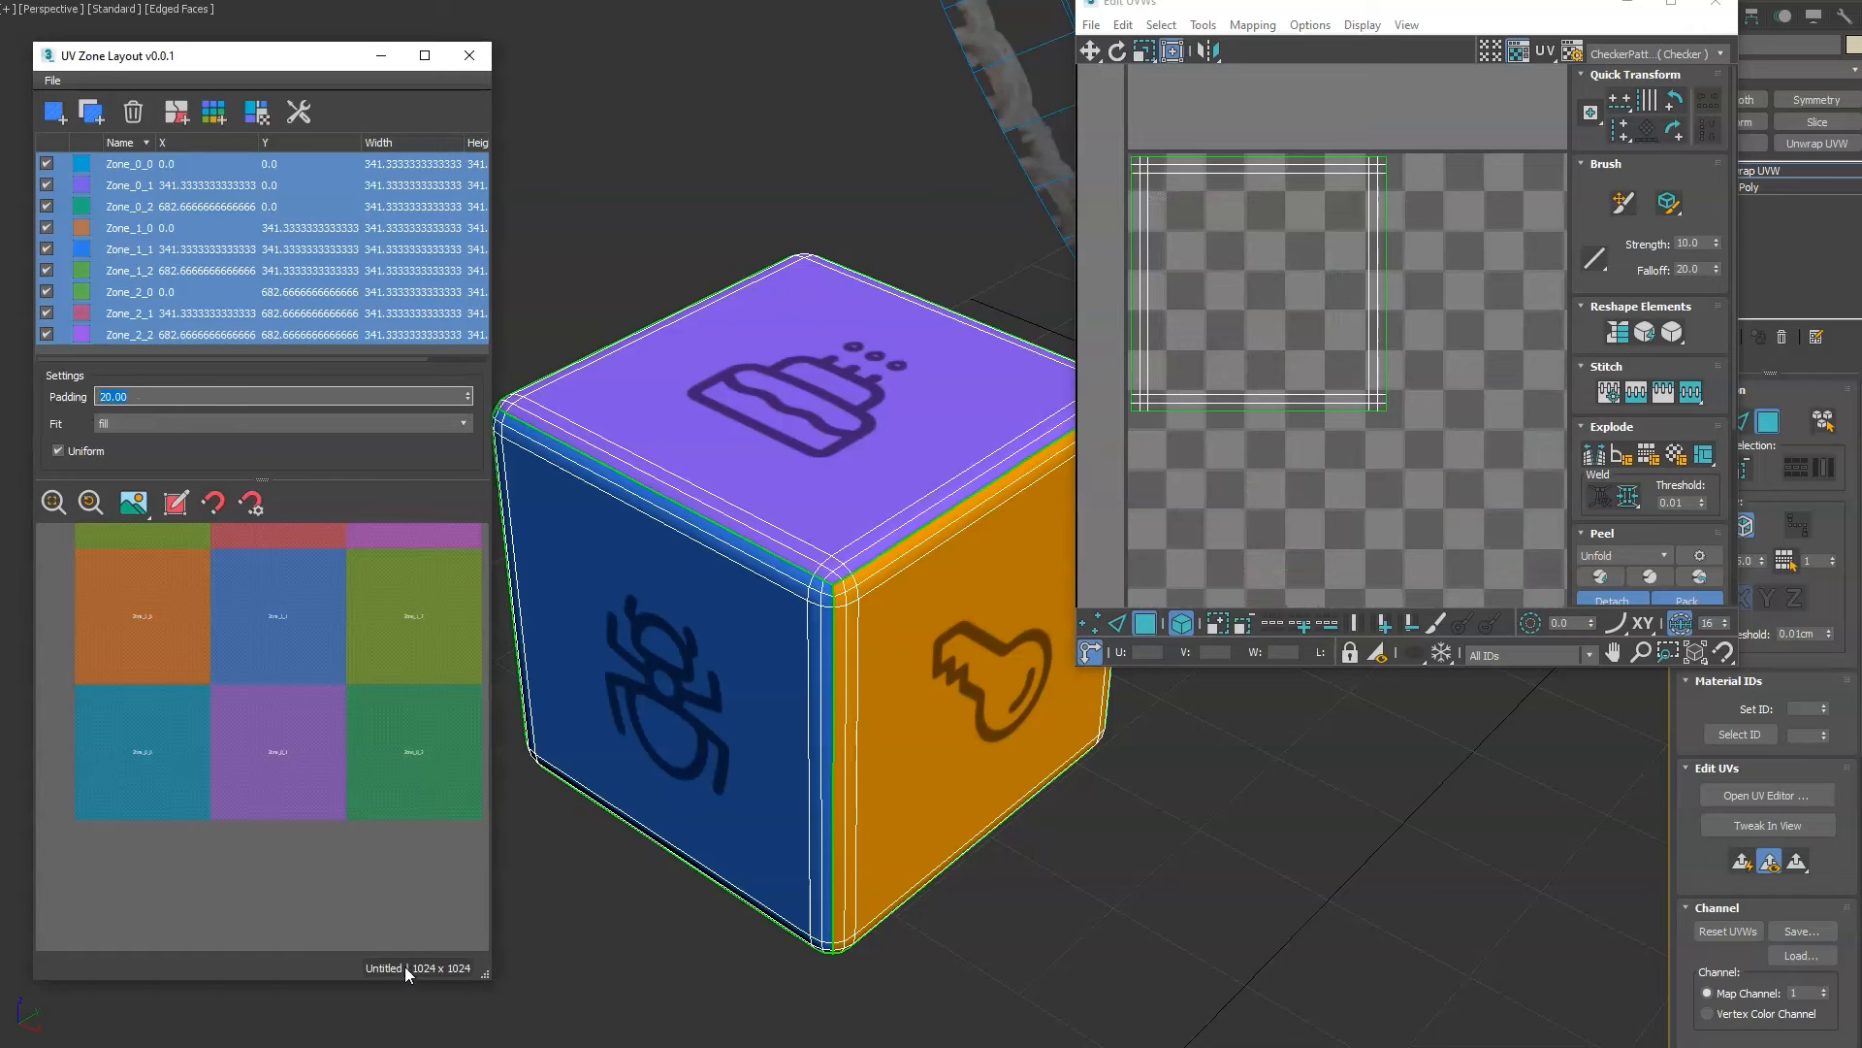
Resize the zone layout to 2048 x 1024 with the zones set to rescale.
click(438, 970)
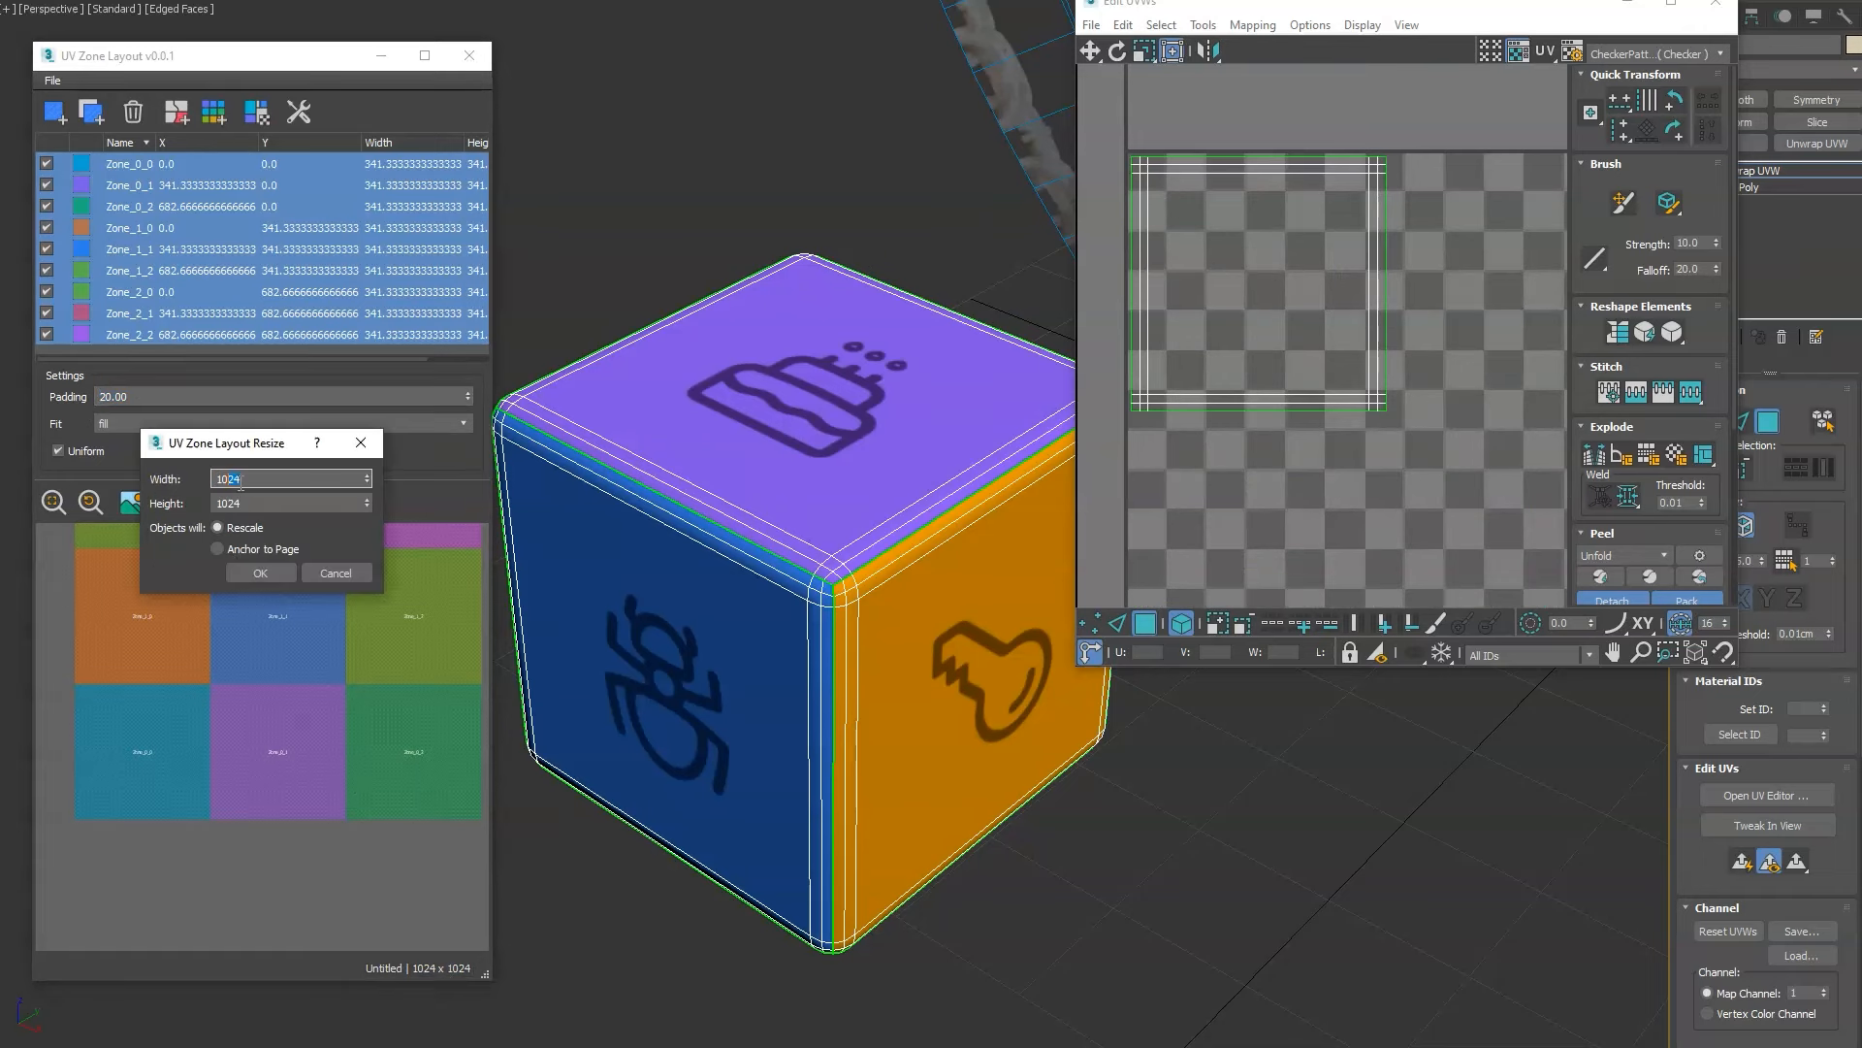
text(2048)
click(262, 573)
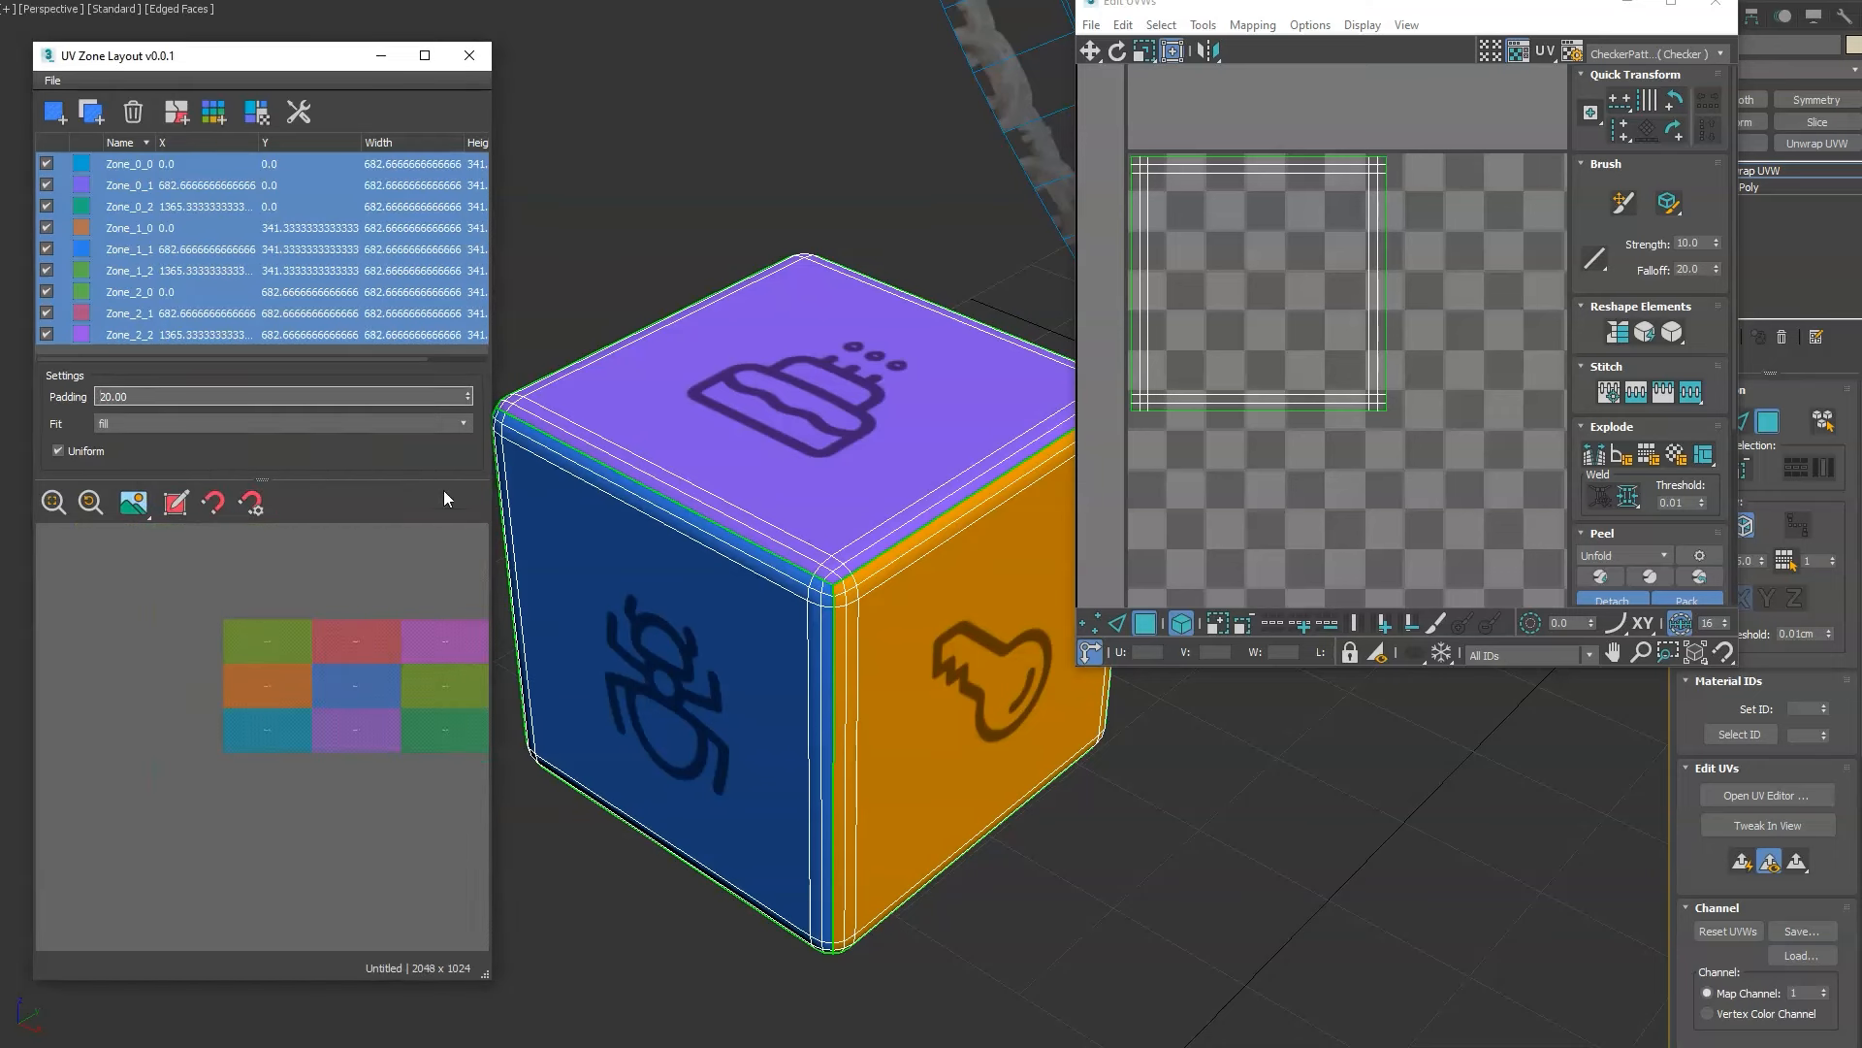
middle_drag(325, 794, 259, 827)
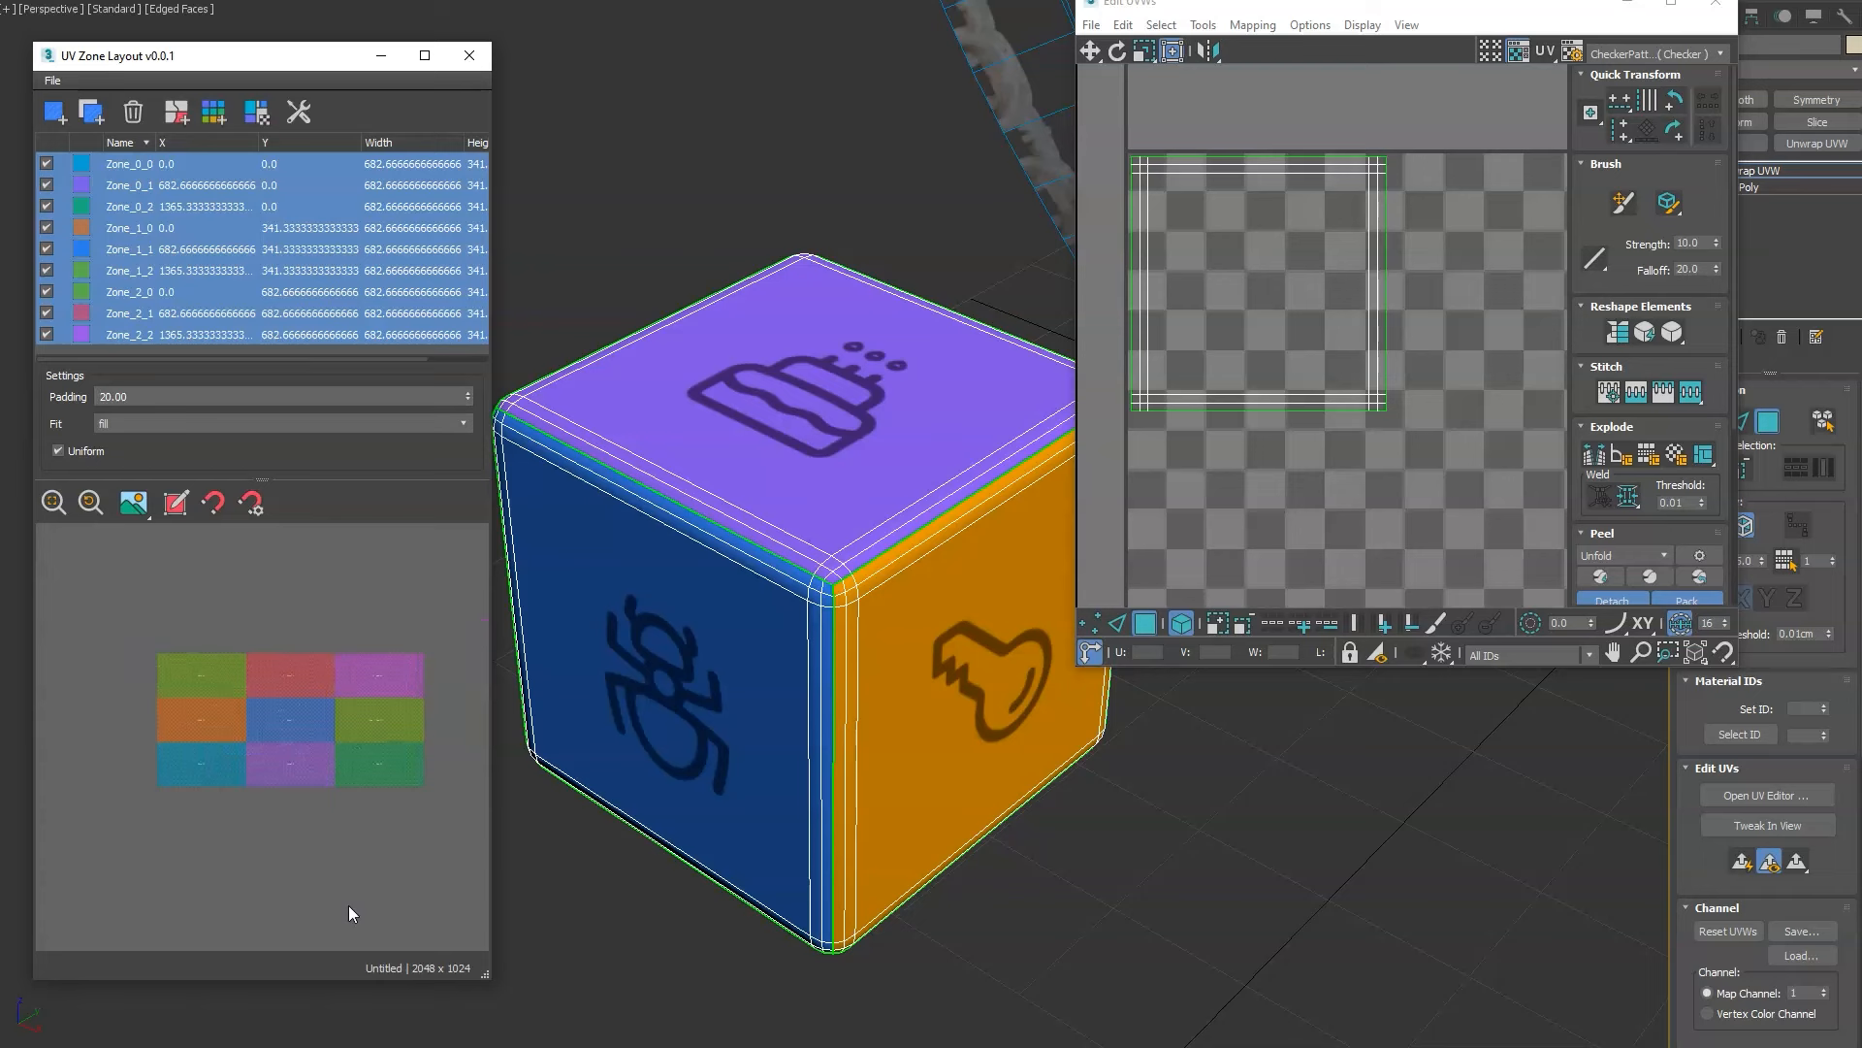
Resize the zone layout back to 1024 x 1024, rescaling the zones with it.
click(442, 968)
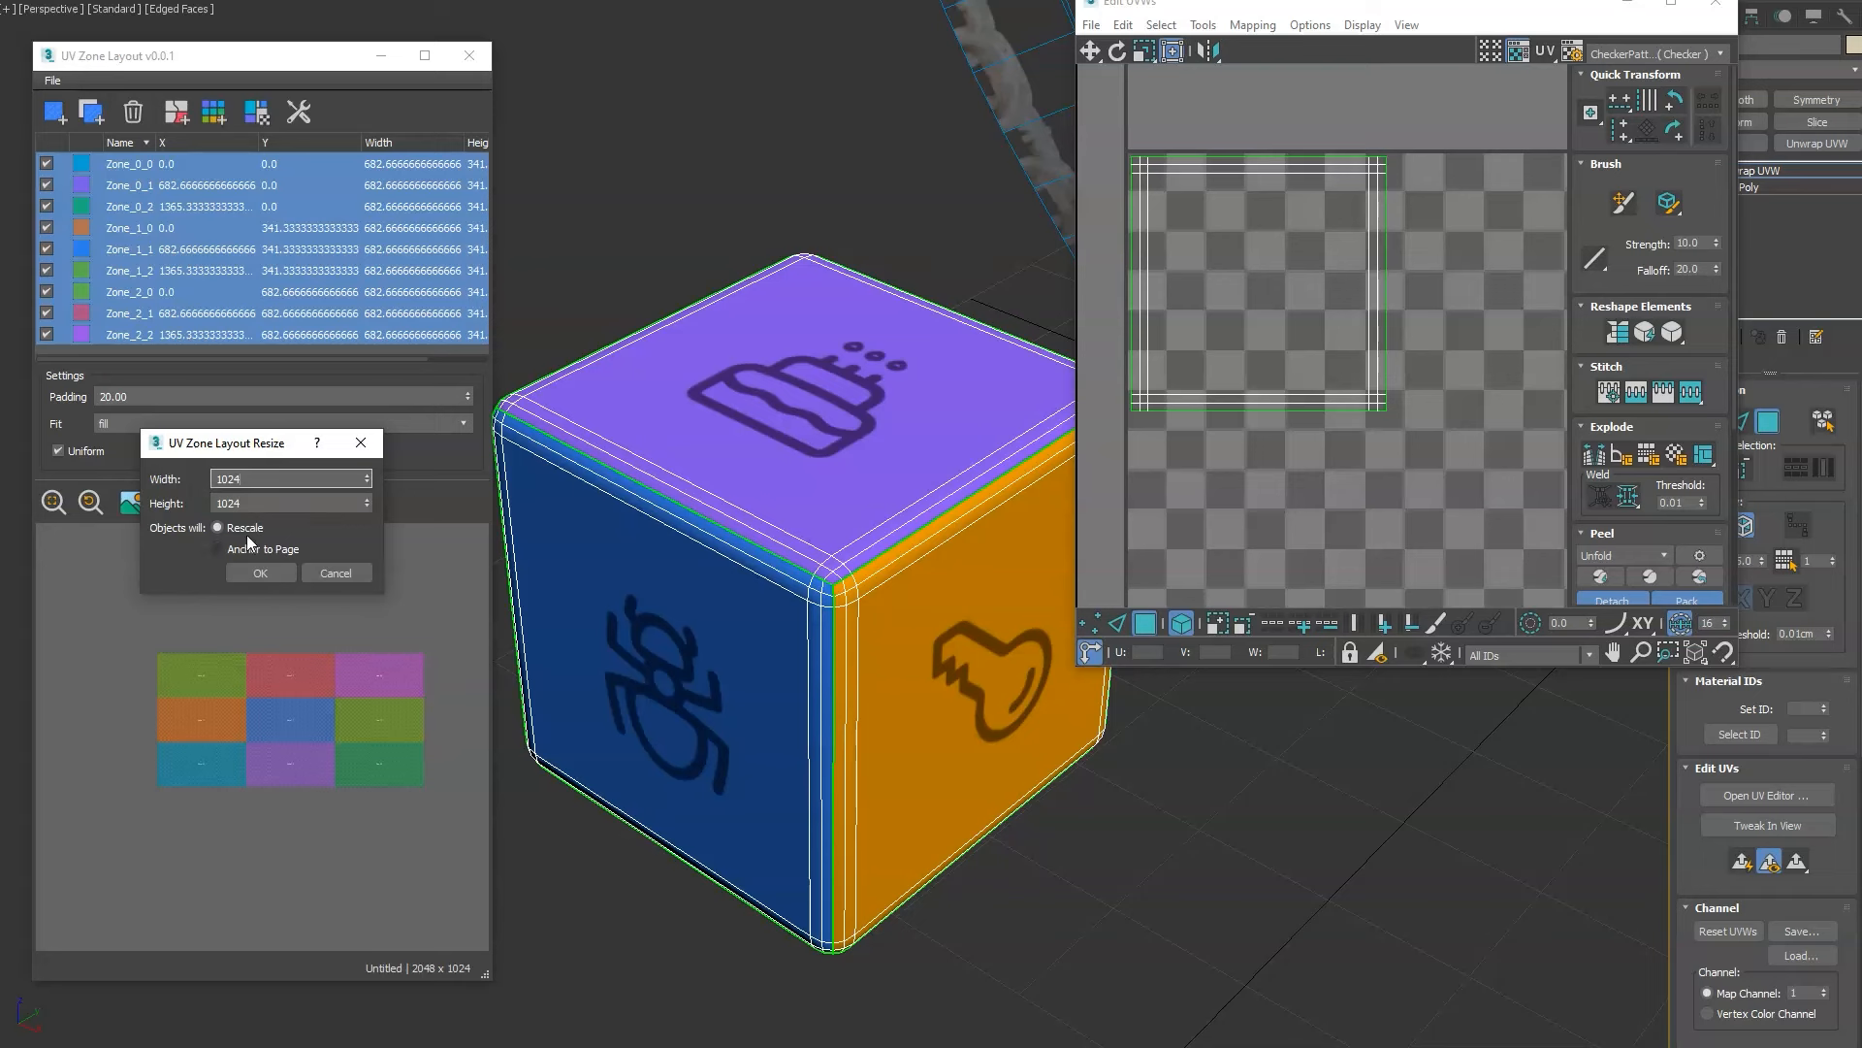
click(257, 573)
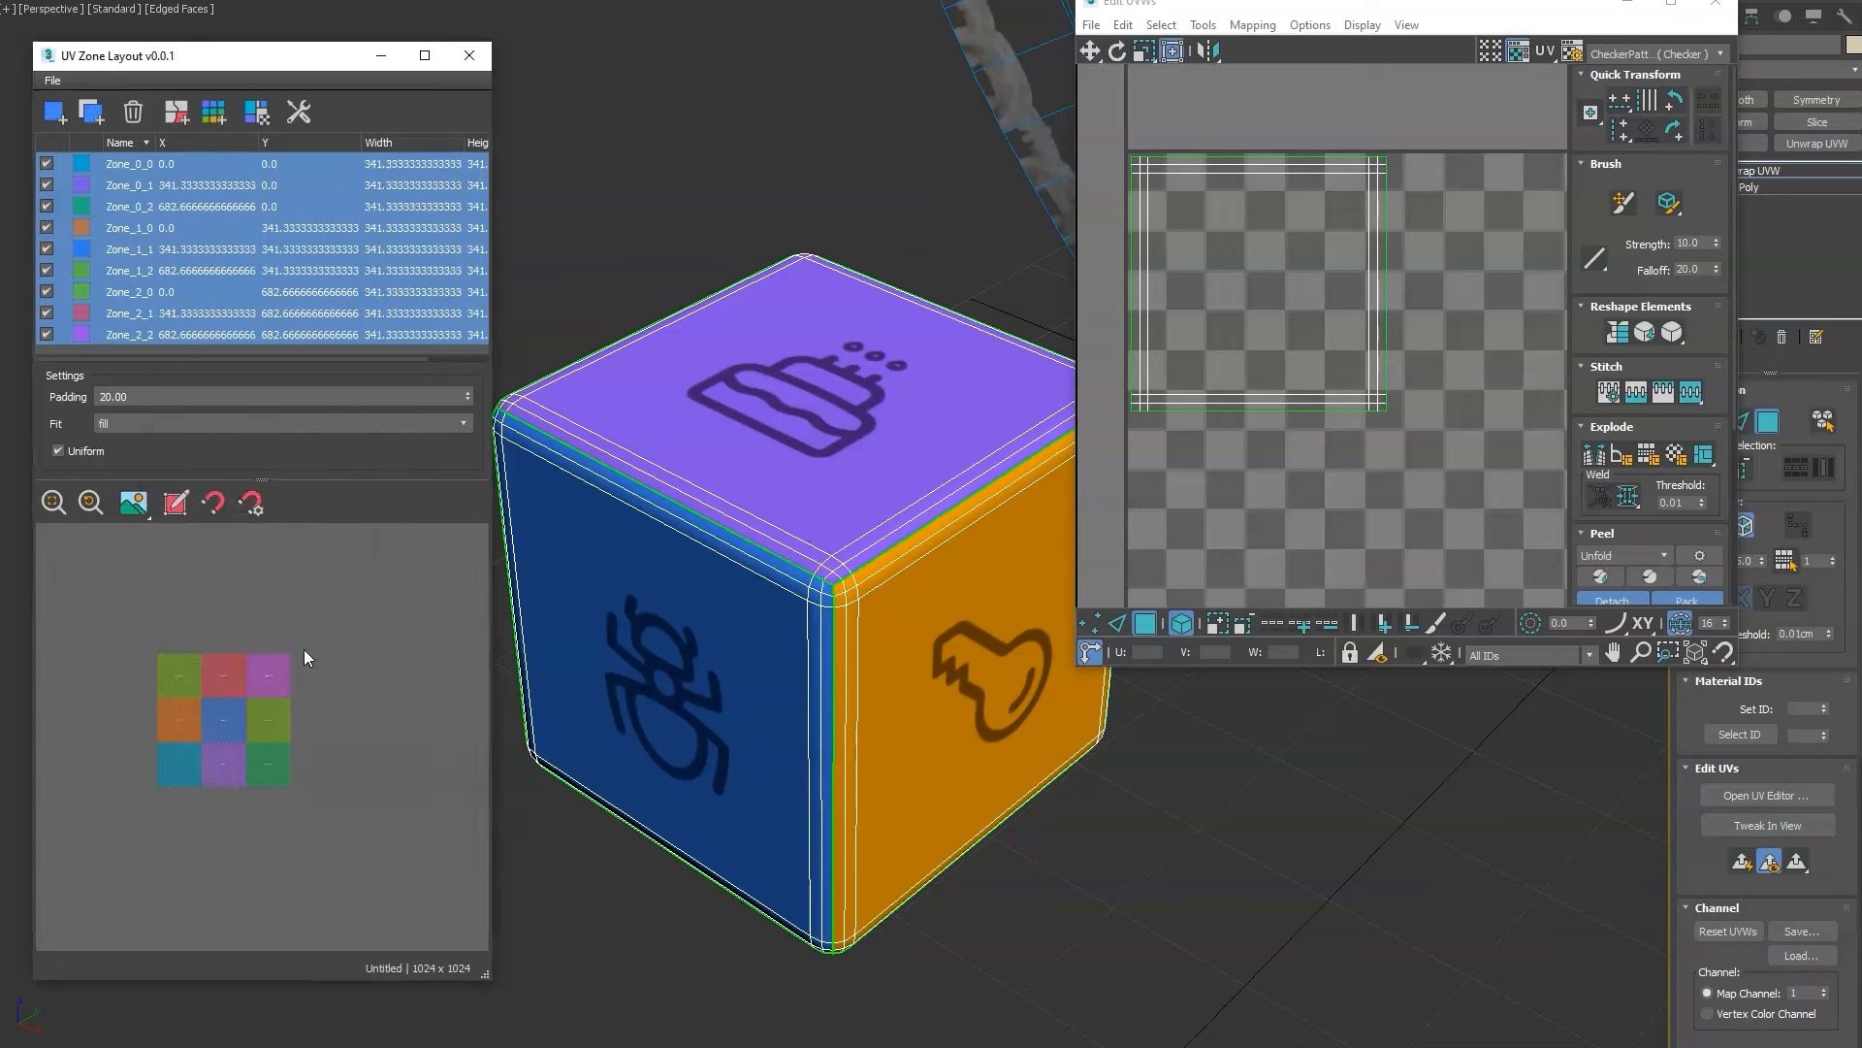
scroll(252, 696, up, 2)
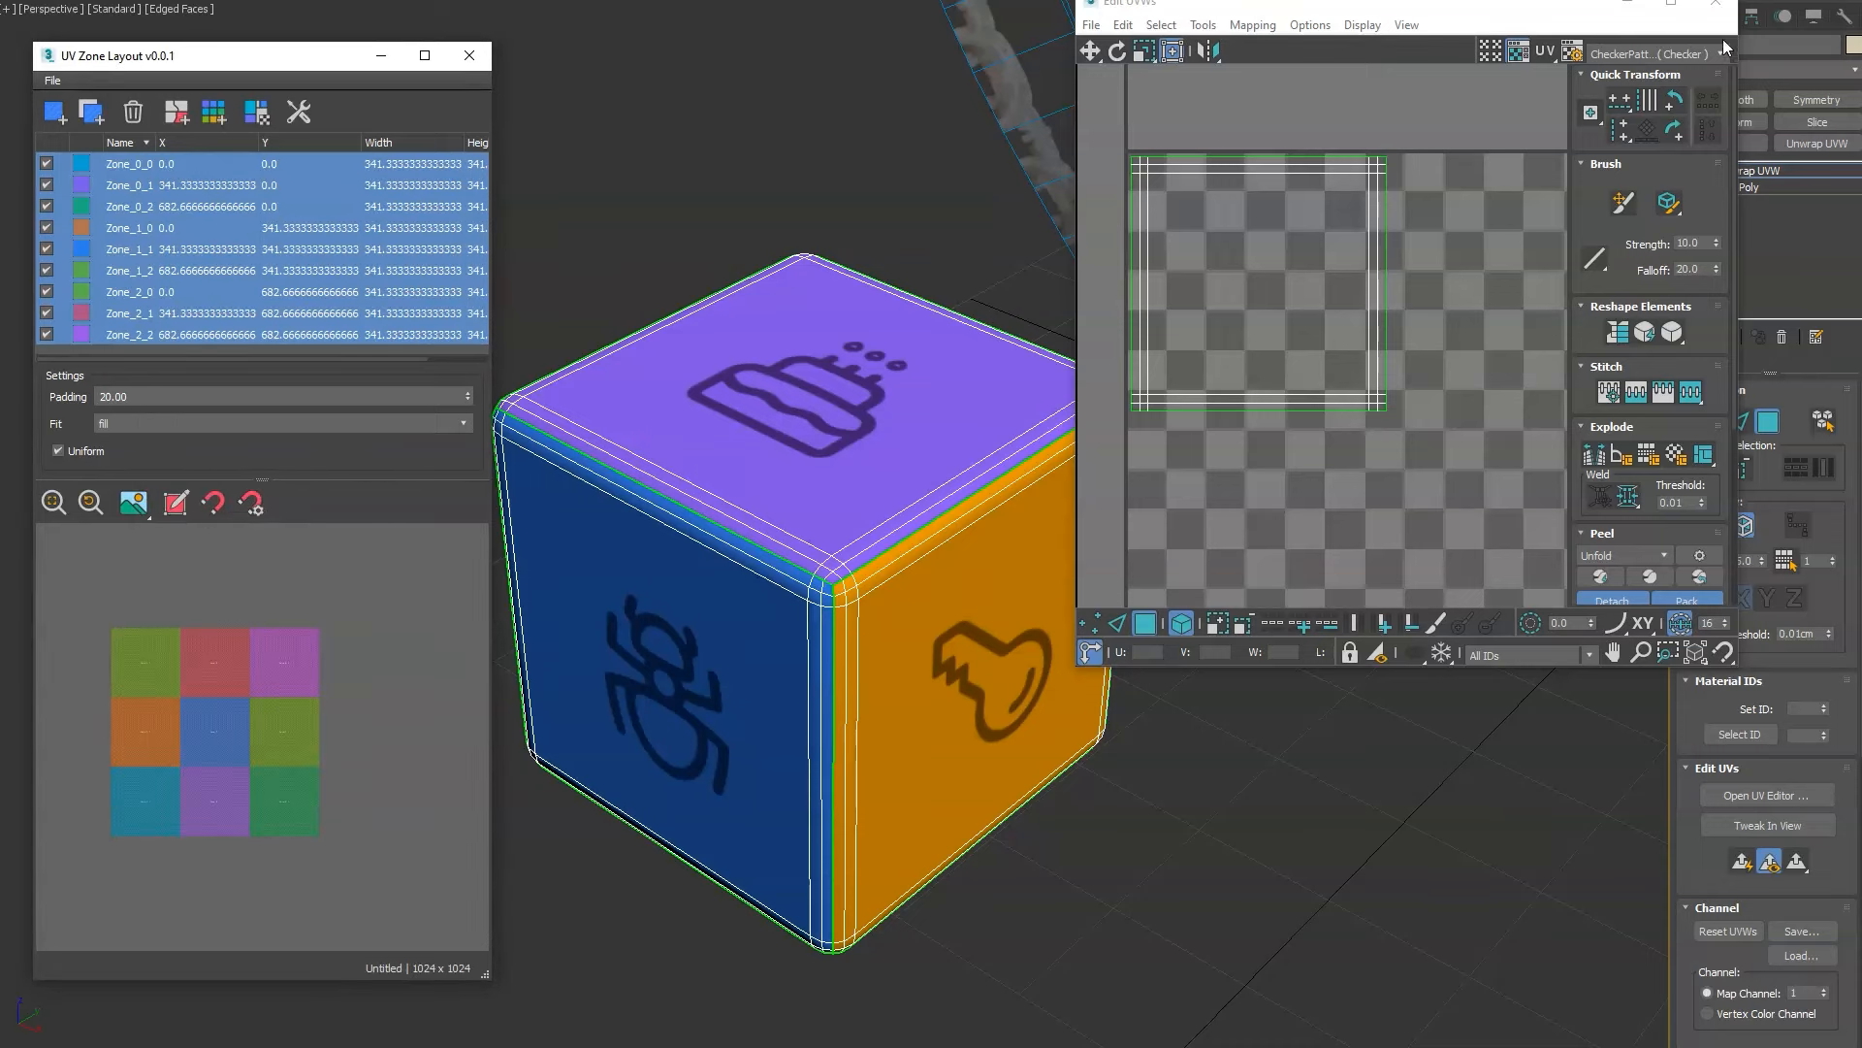
Close the cube's UV editor and select the Cables object in the scene.
drag(1526, 14, 1391, 137)
click(1583, 126)
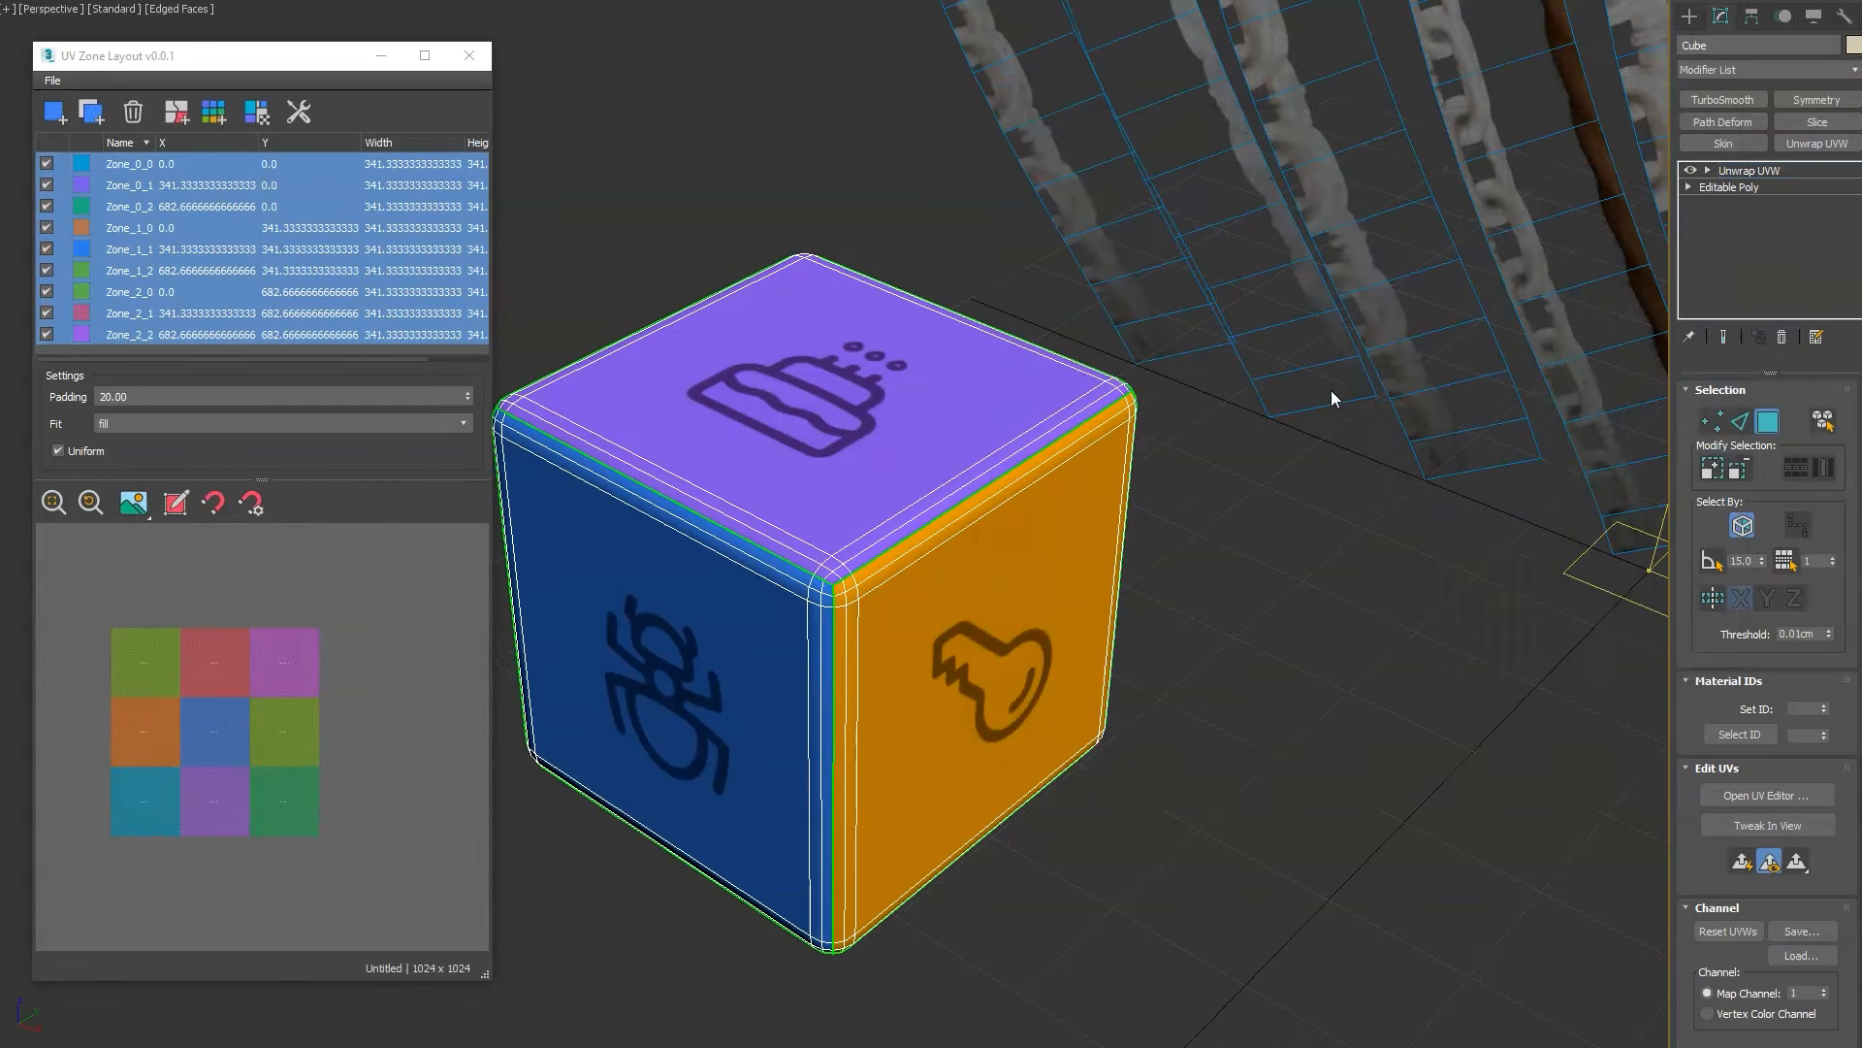
scroll(1330, 395, down, 5)
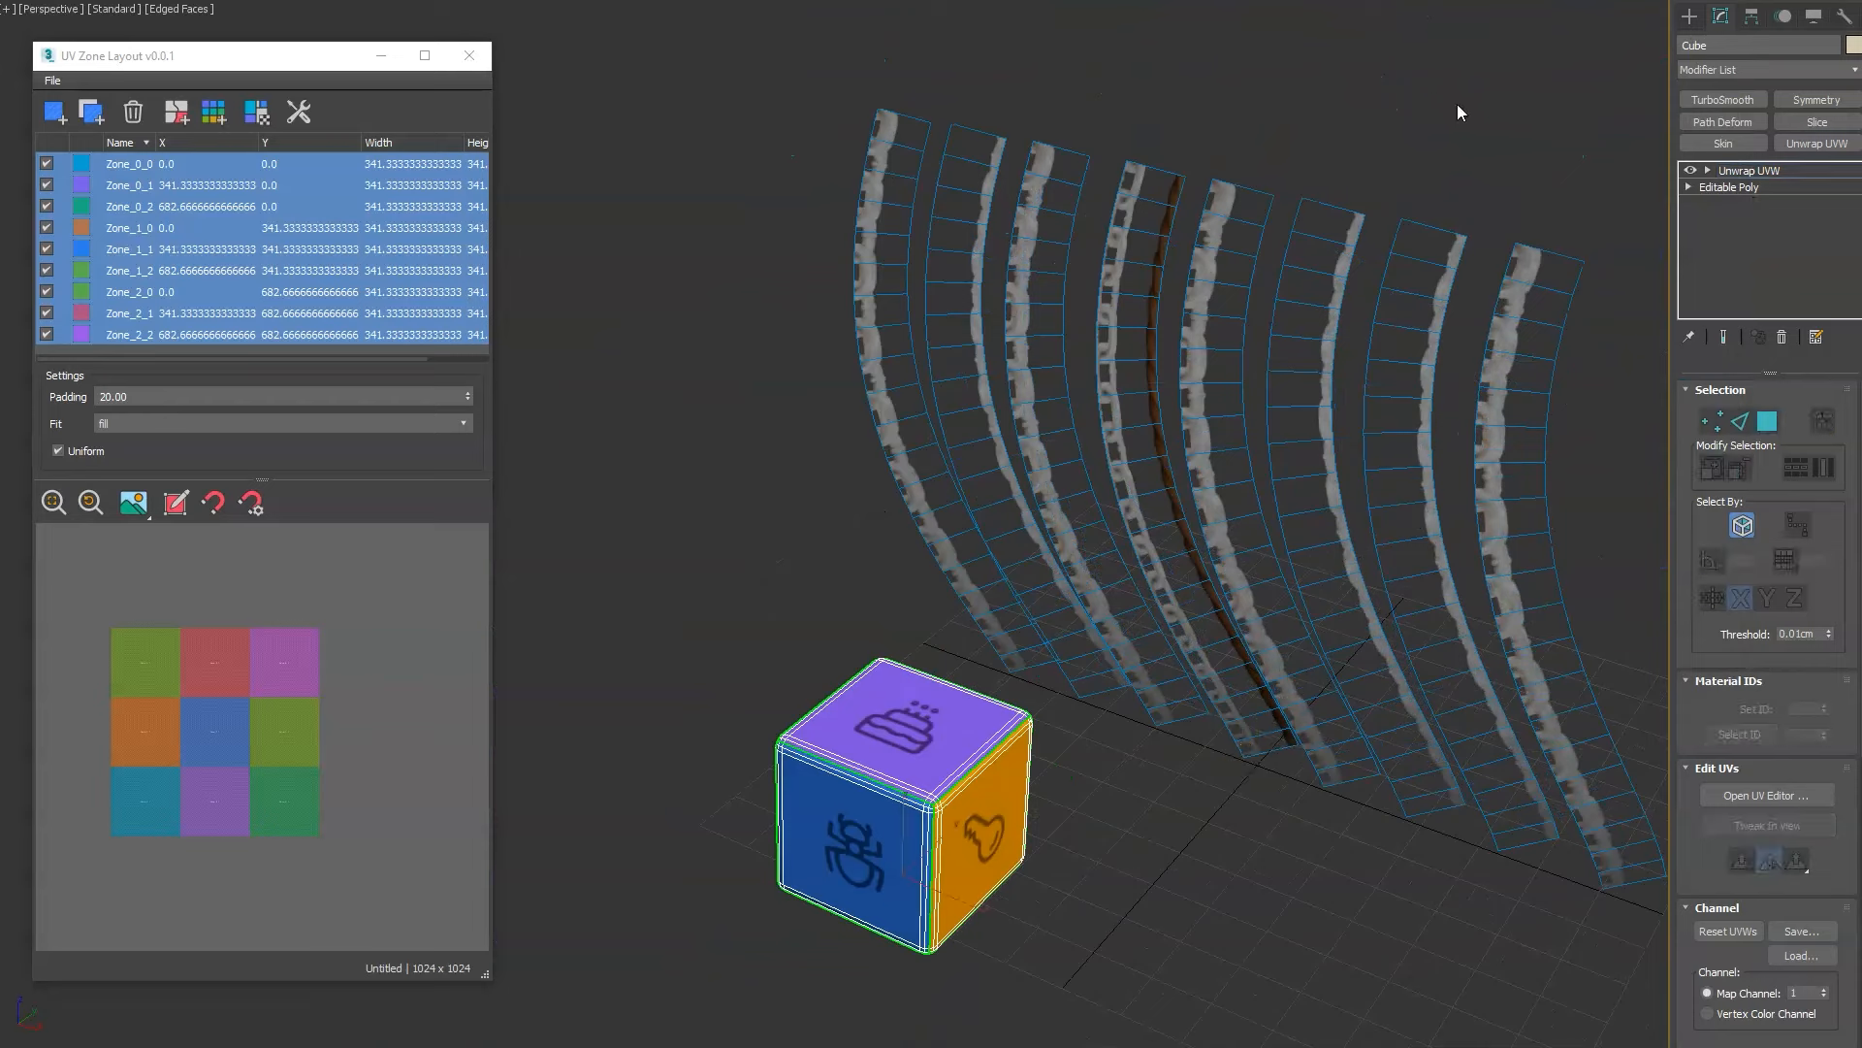
drag(1494, 147, 1382, 282)
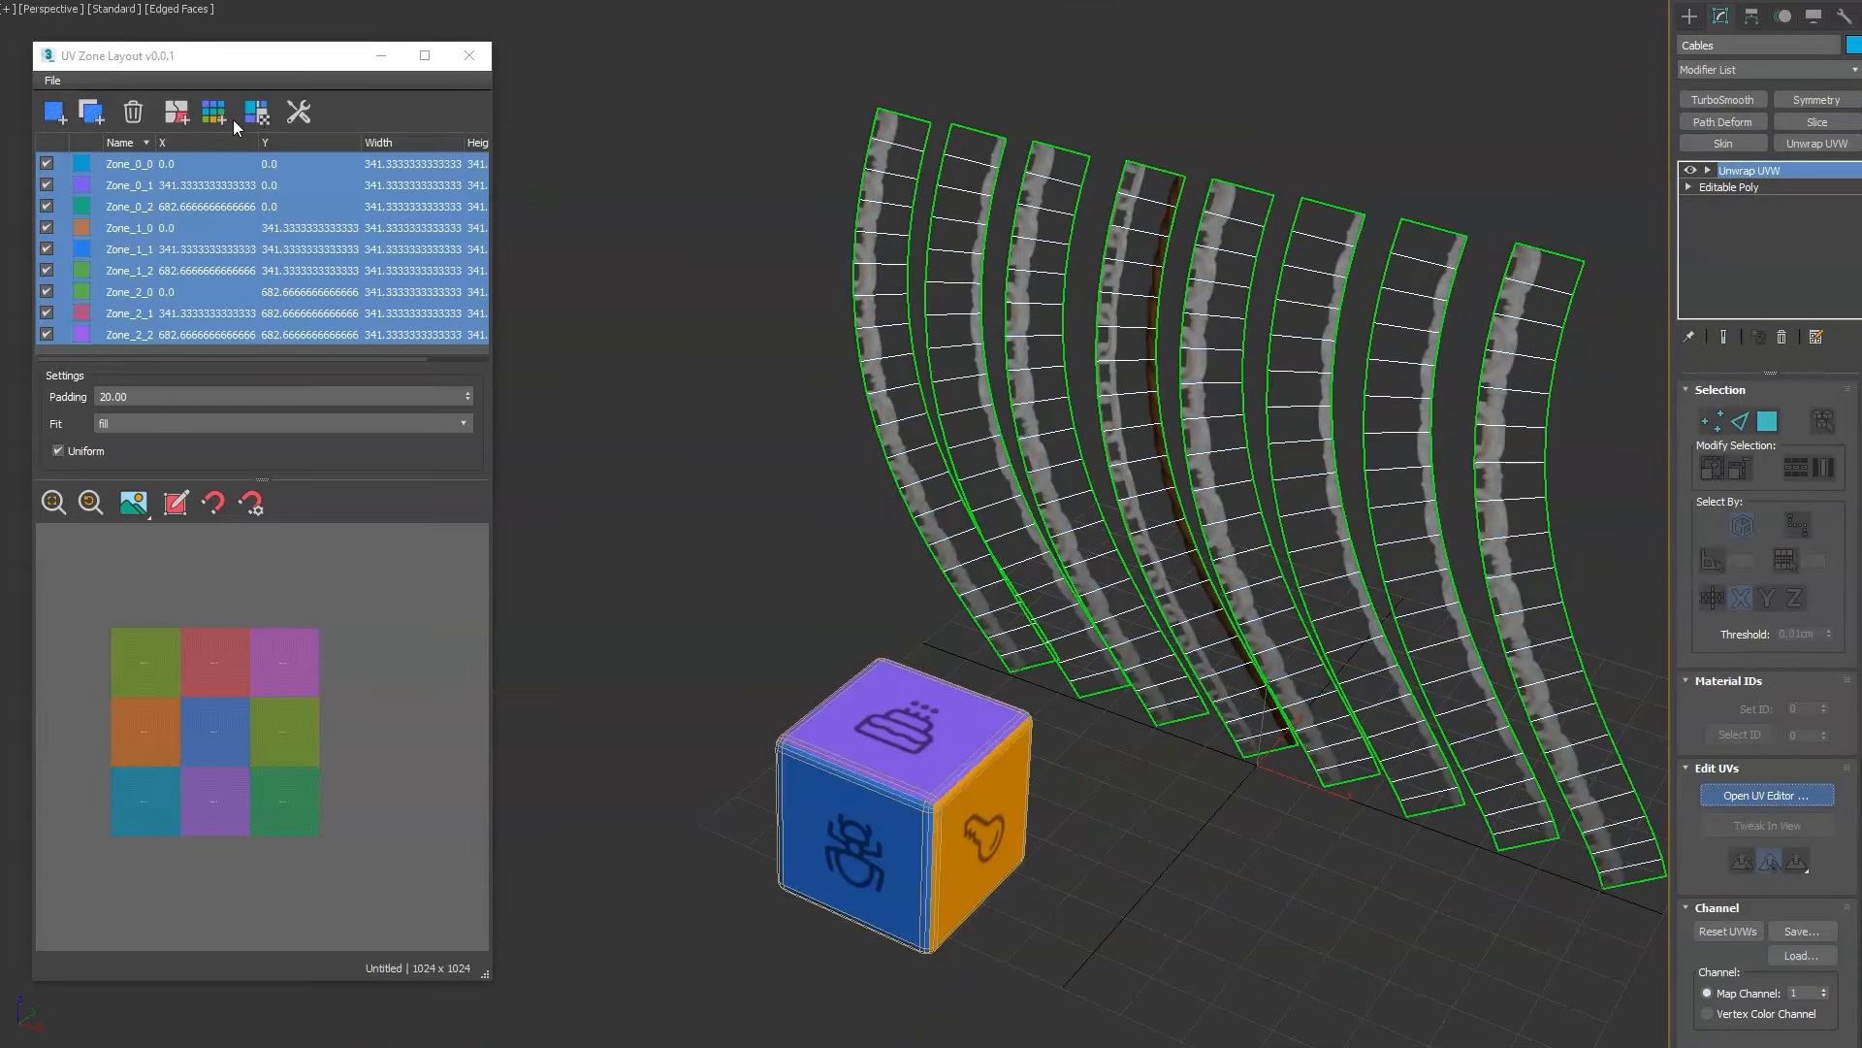
Delete all nine zones from the layout.
click(133, 112)
click(295, 547)
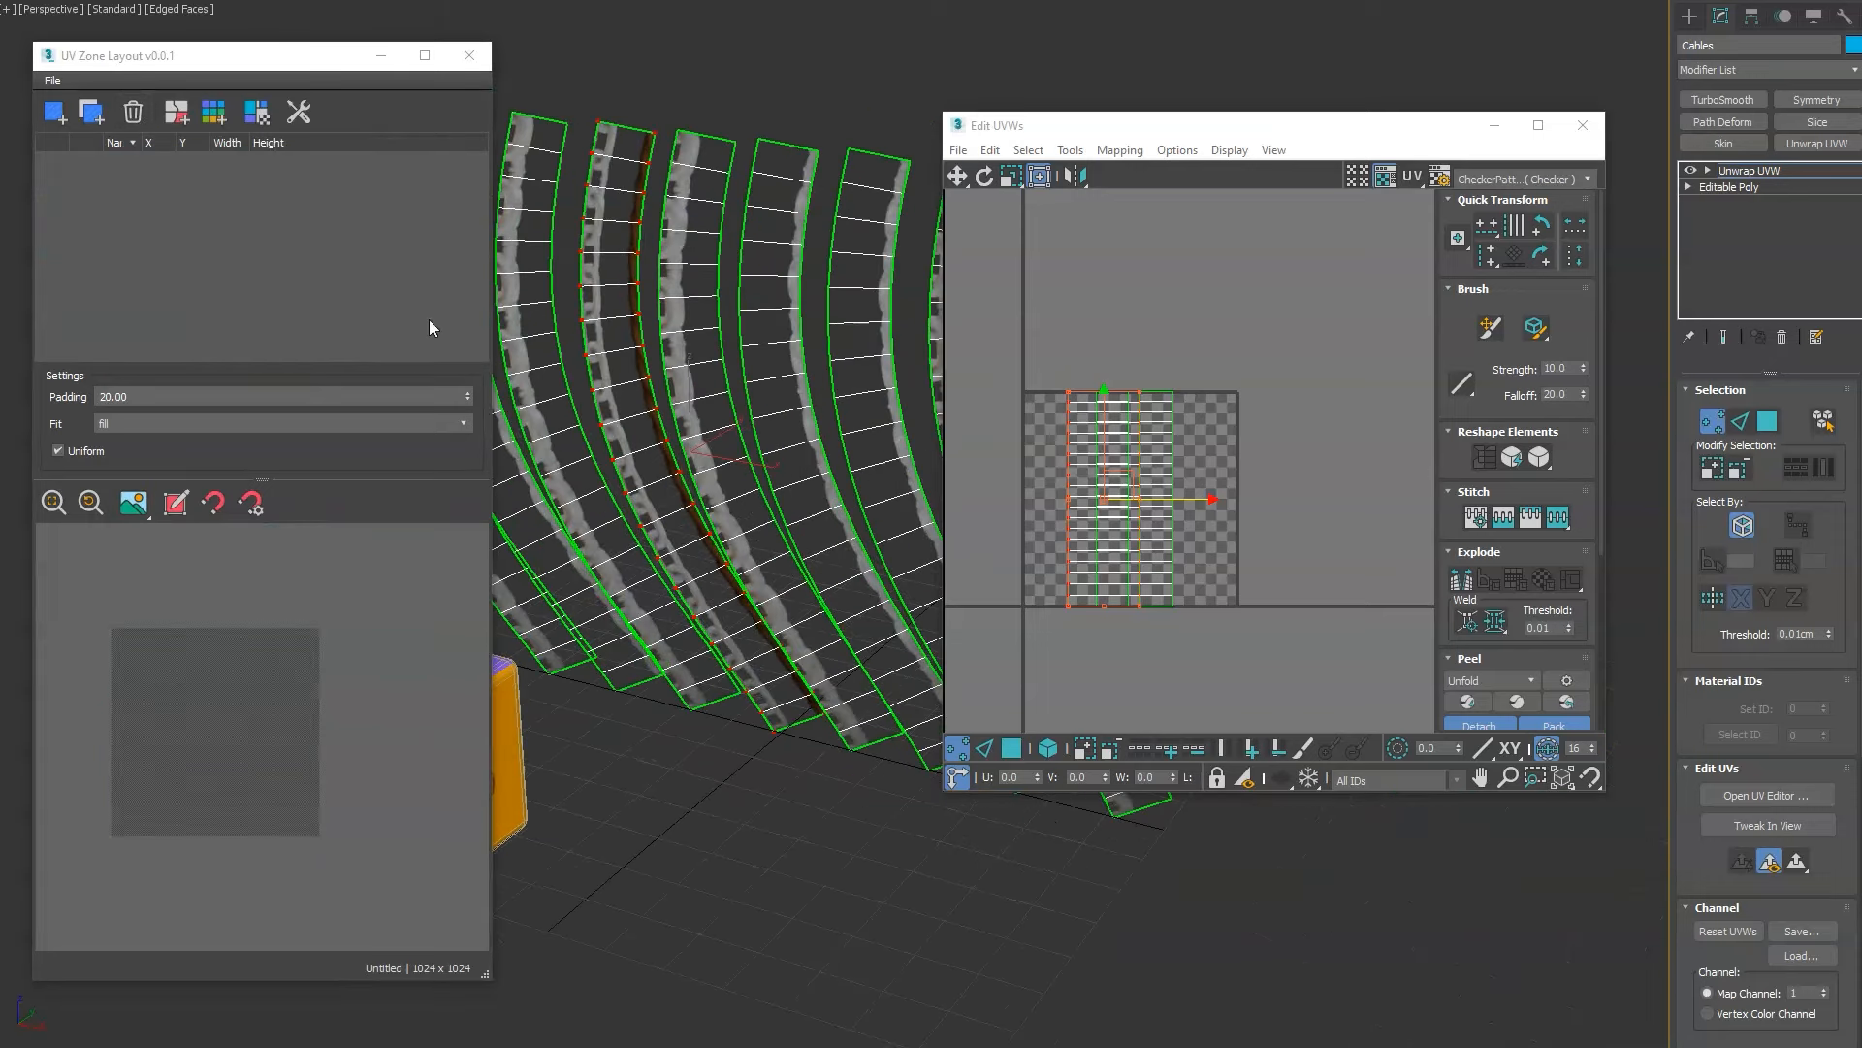
Select most of the cables' UV faces in polygon mode and move the UV editor clear of the cables.
drag(1065, 128, 1134, 301)
middle_drag(777, 143, 953, 239)
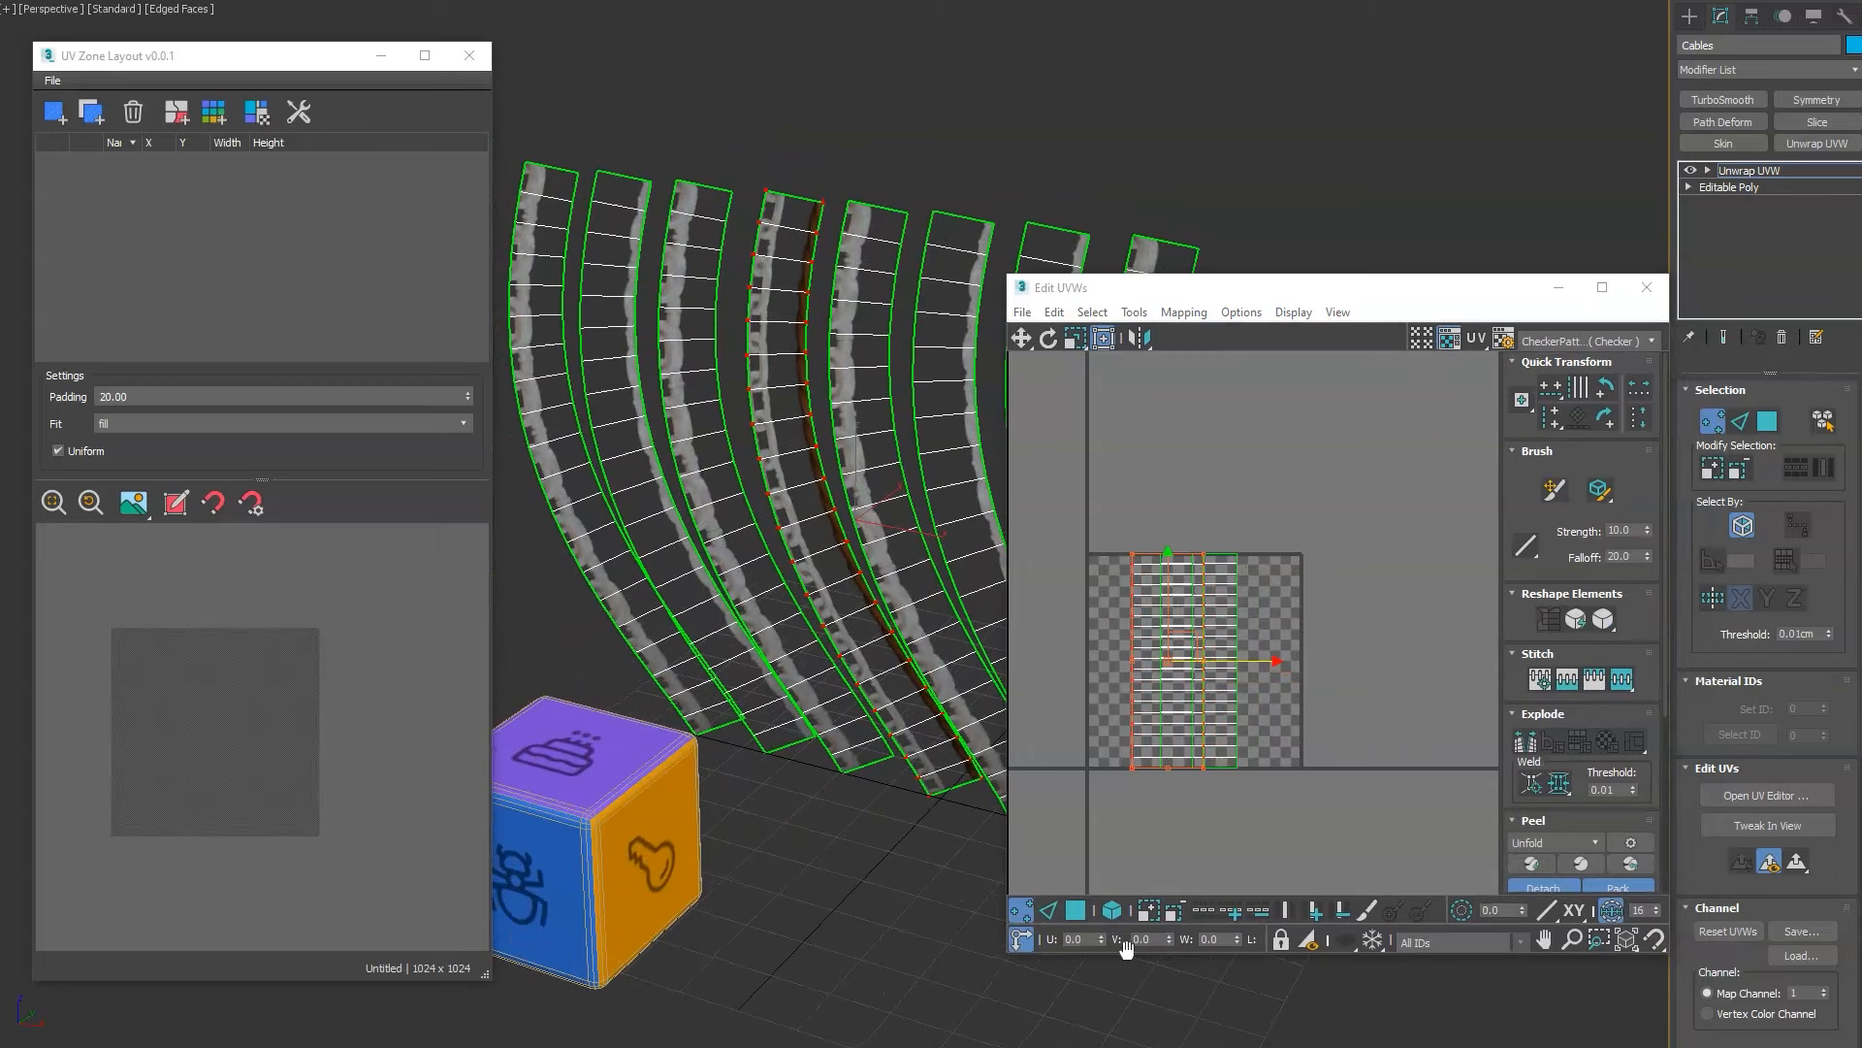
click(1079, 910)
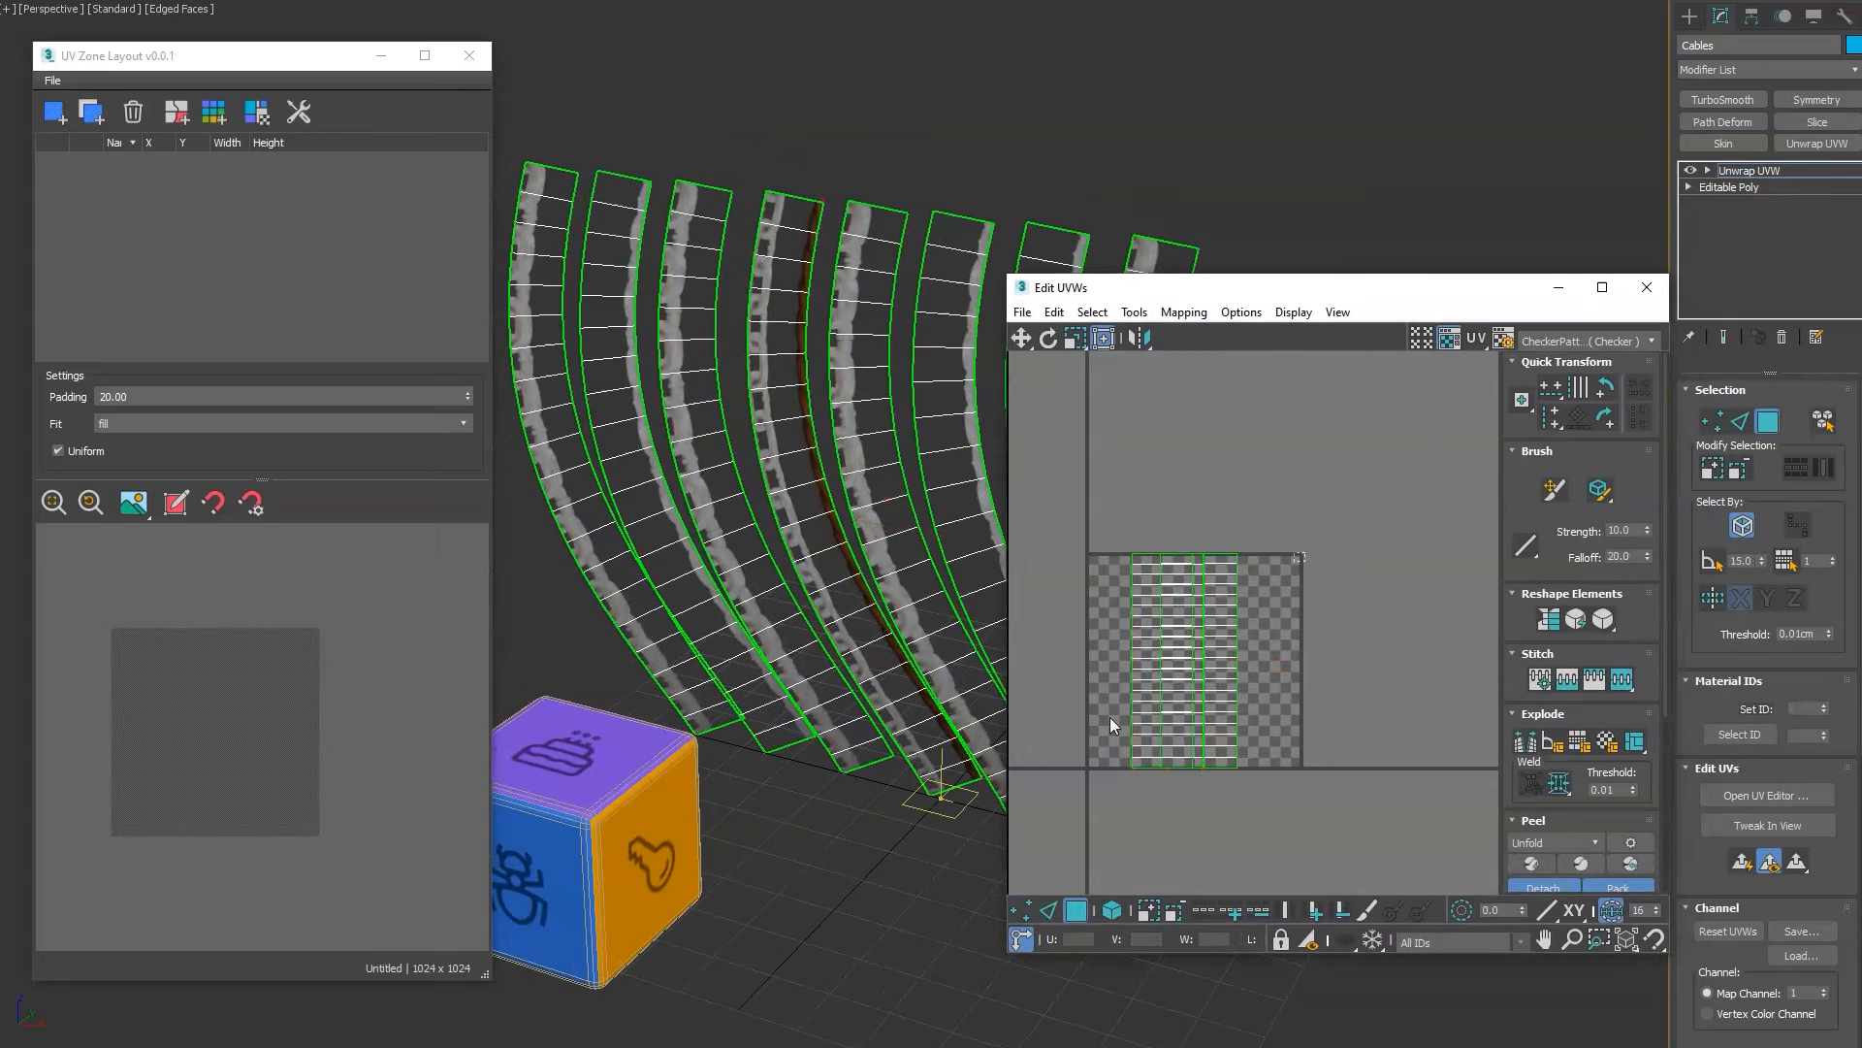
drag(1110, 718, 1261, 543)
drag(1014, 283, 1116, 285)
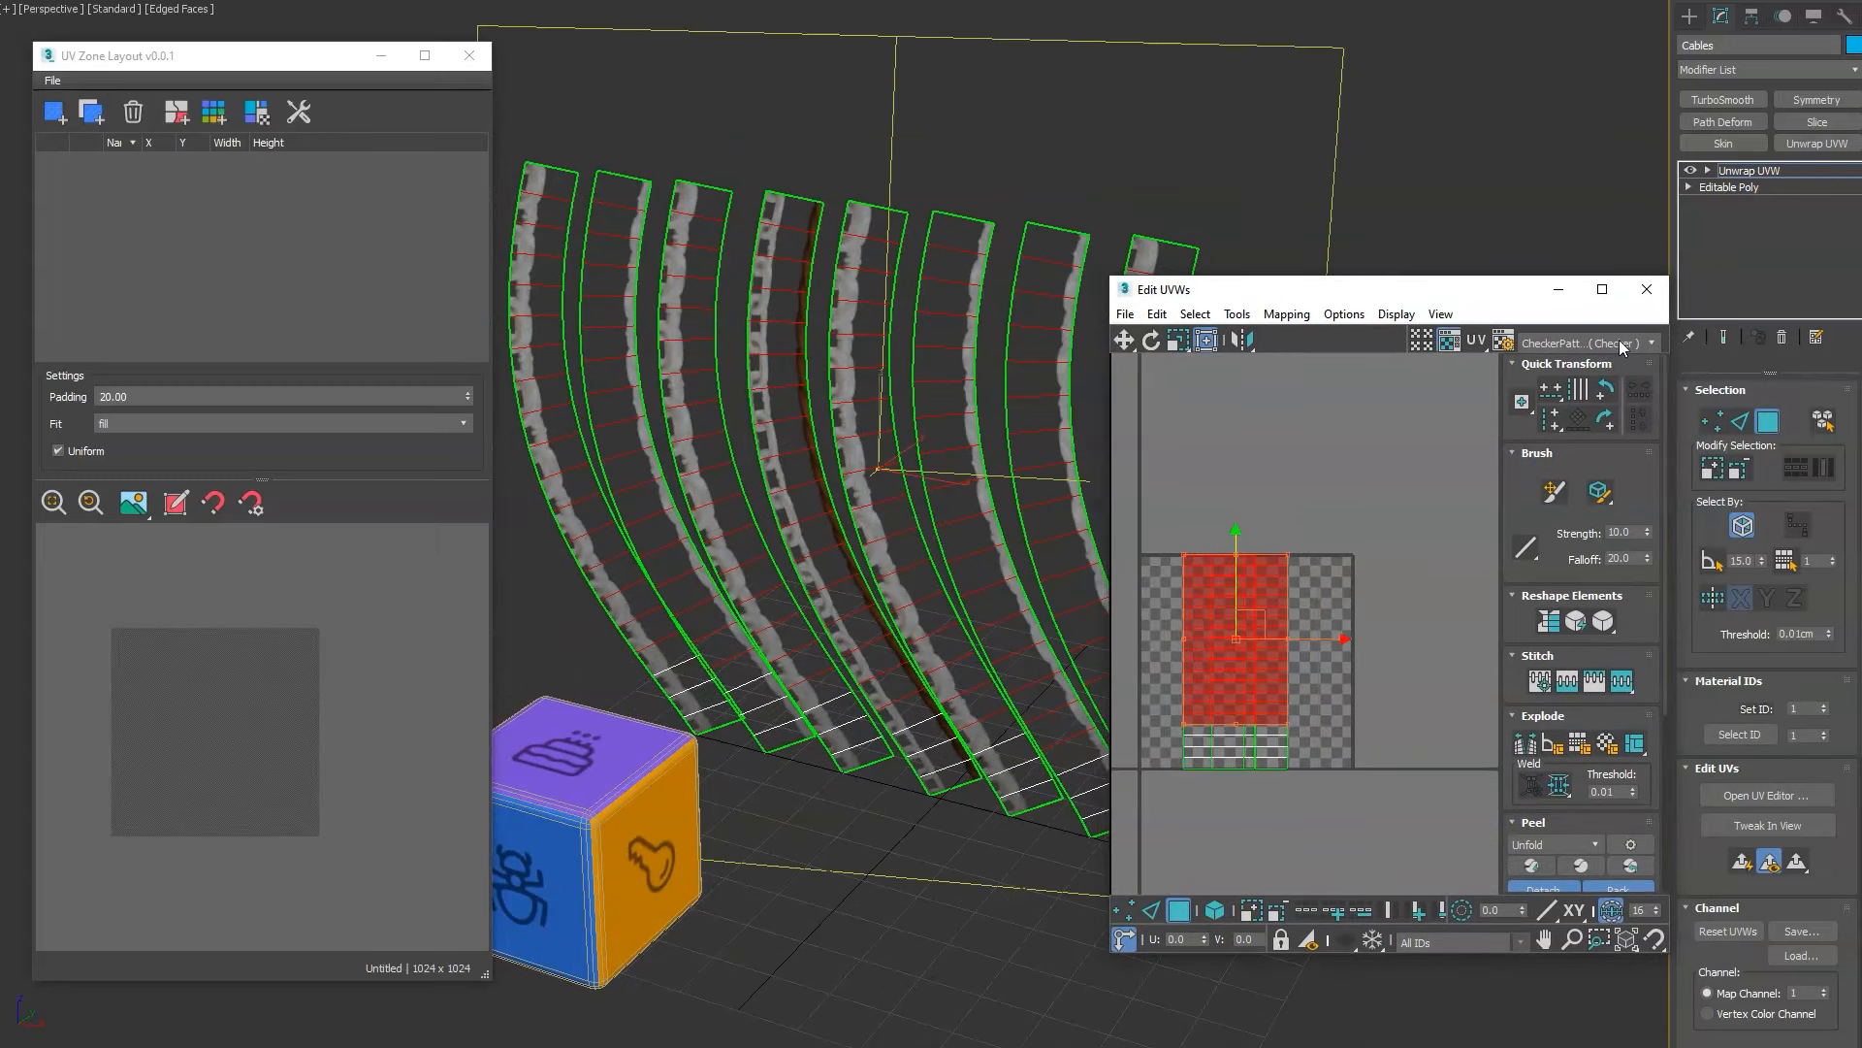
drag(1389, 297, 1575, 315)
middle_drag(874, 430, 1003, 414)
scroll(982, 420, up, 1)
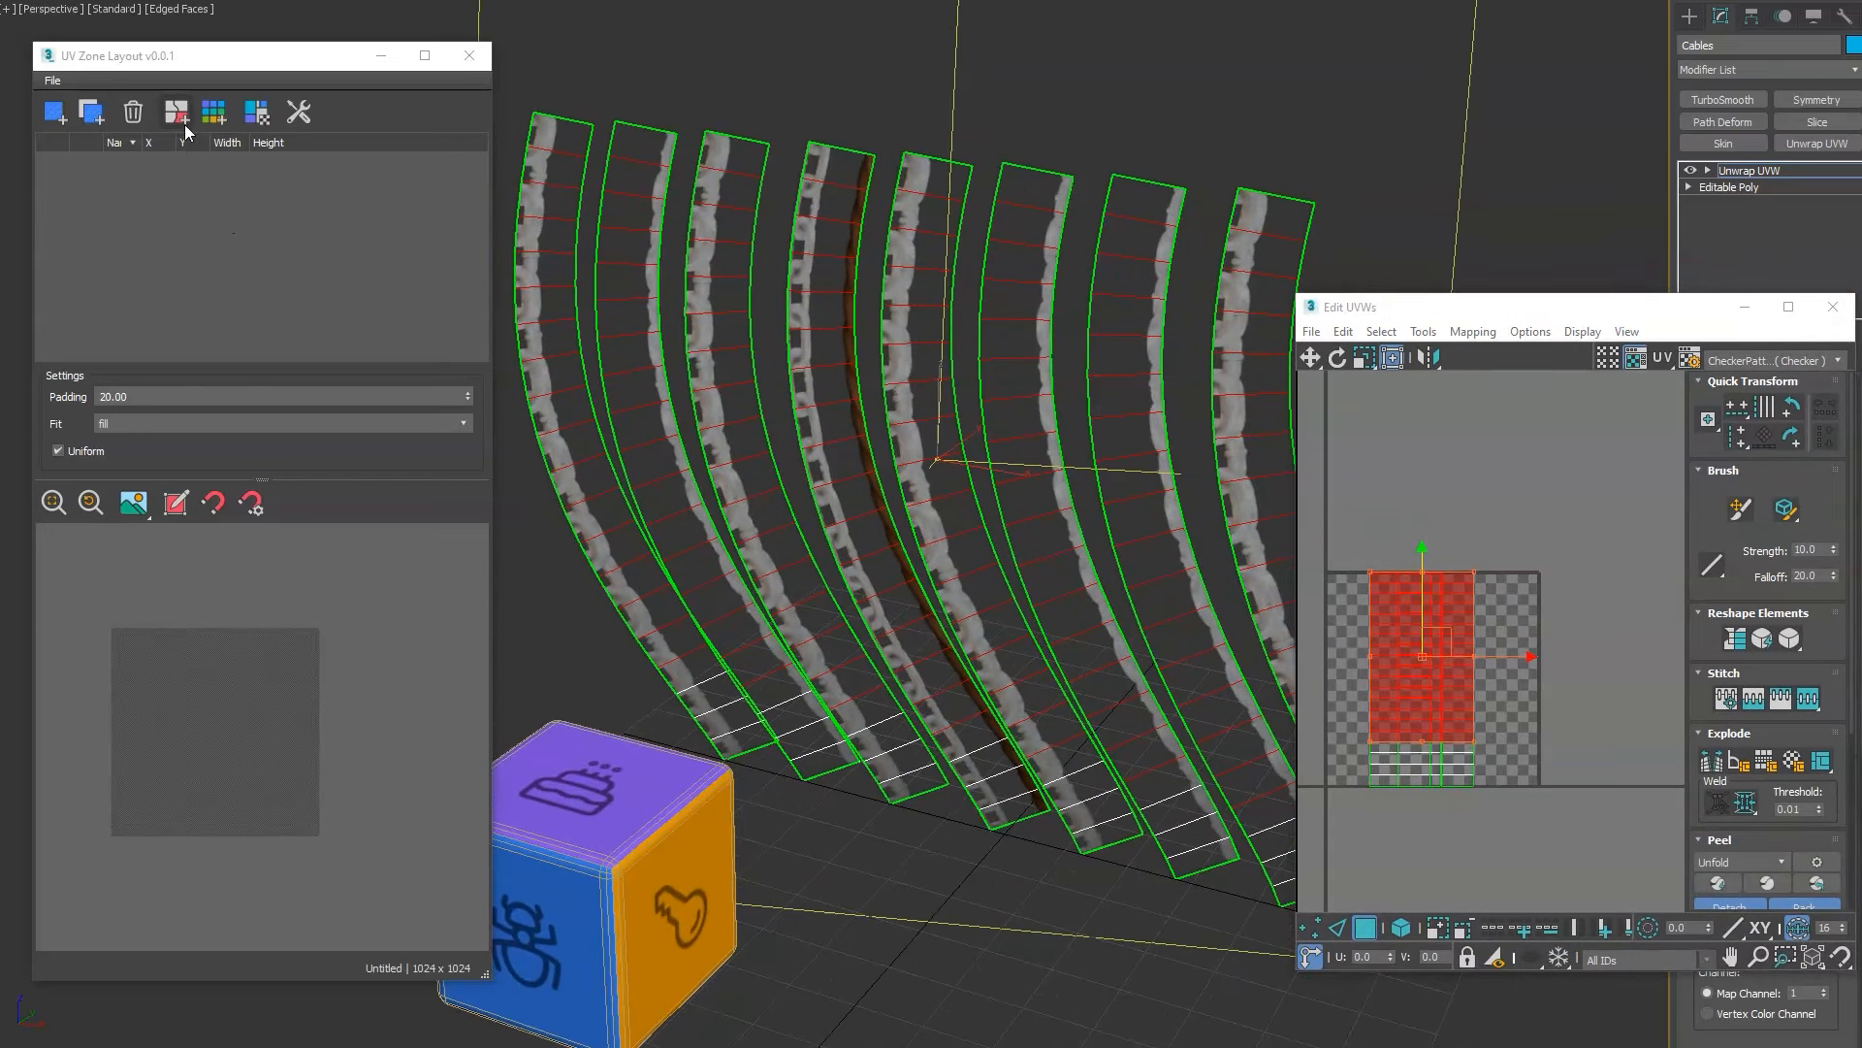
Generate a zone grid with 1 row and 3 columns.
click(212, 113)
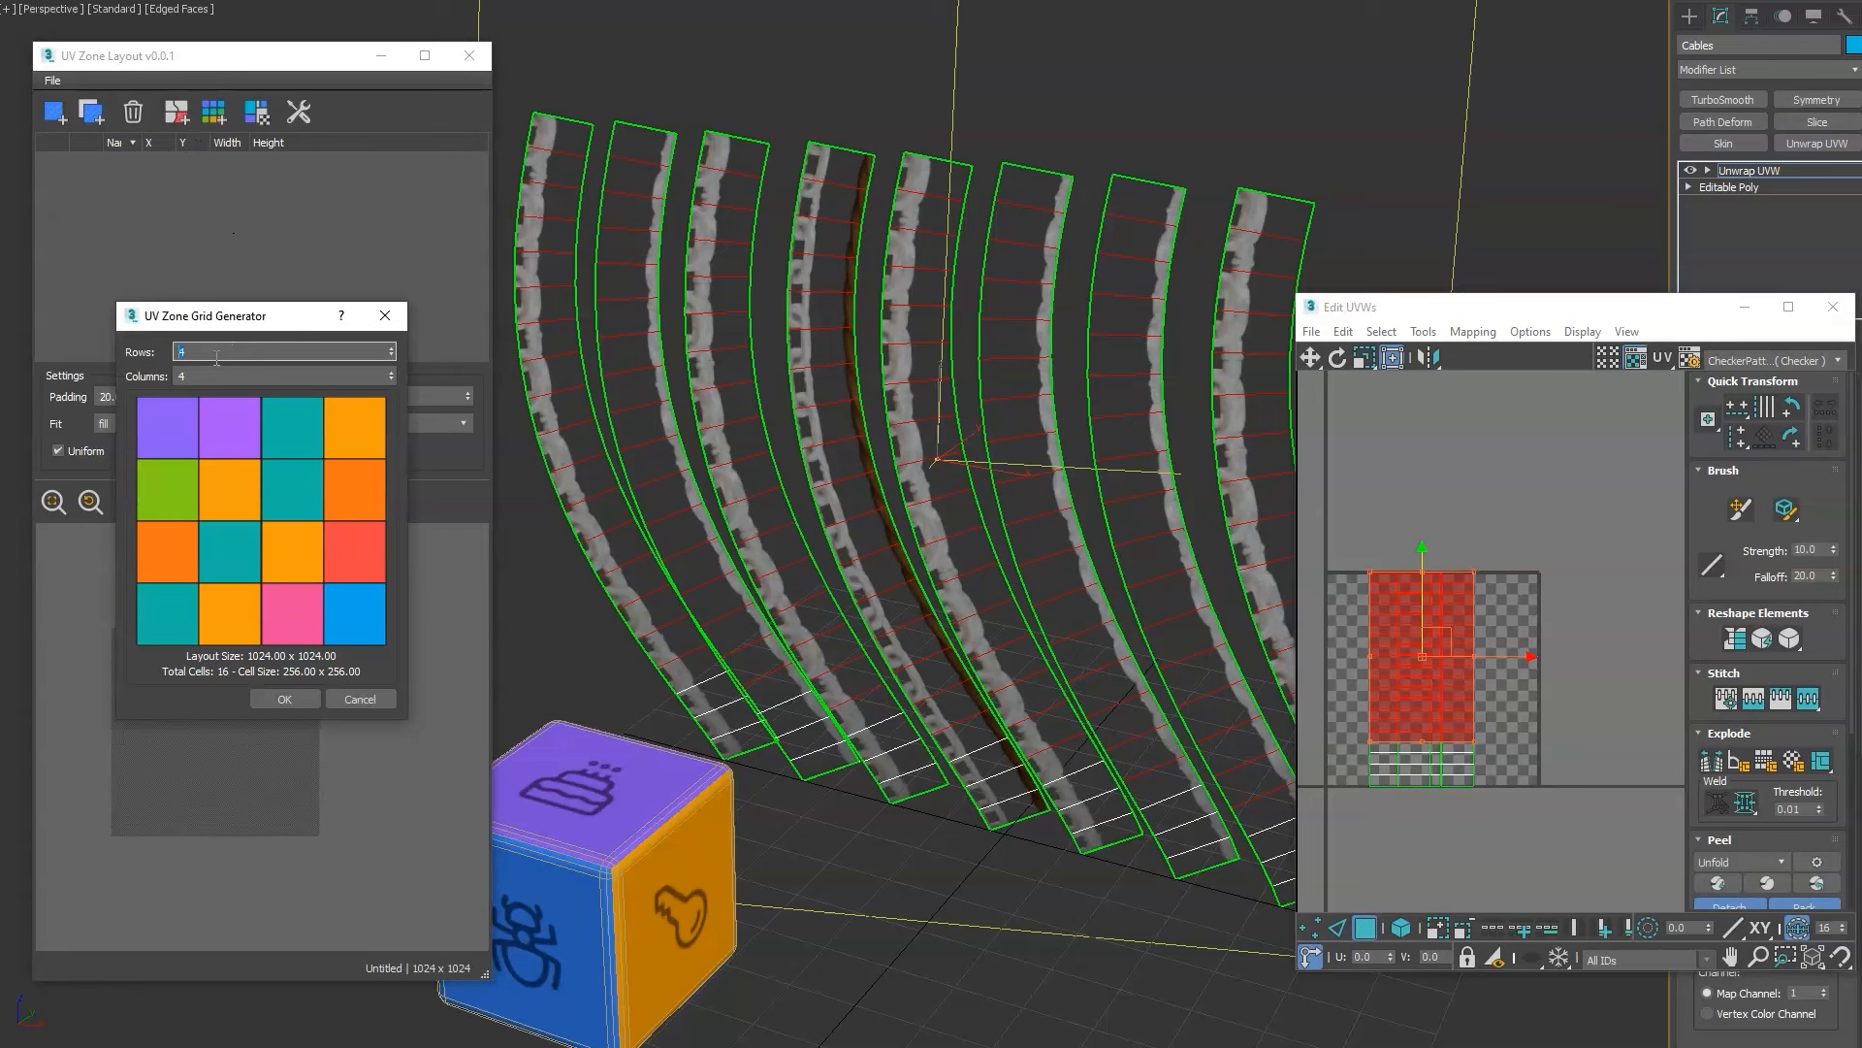
text(3)
key(Tab)
text(1)
key(shift+Tab)
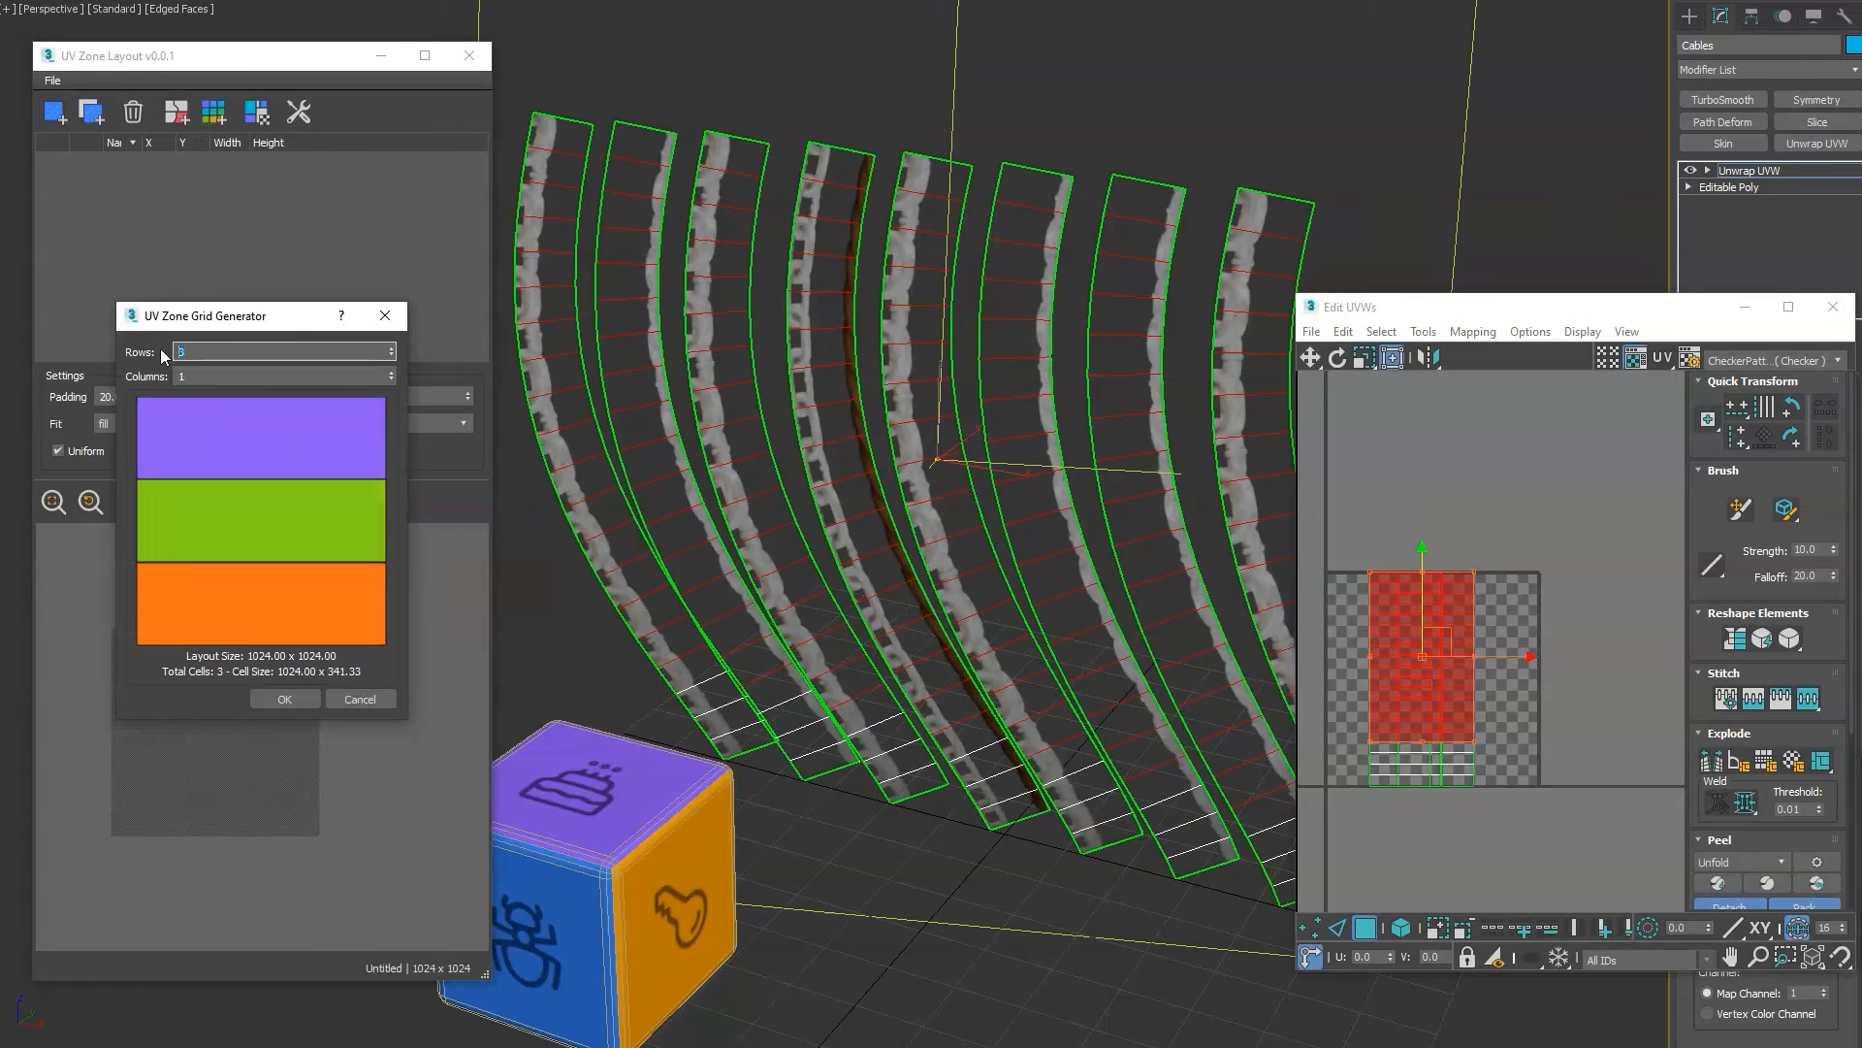
text(1)
key(Tab)
text(3)
key(Return)
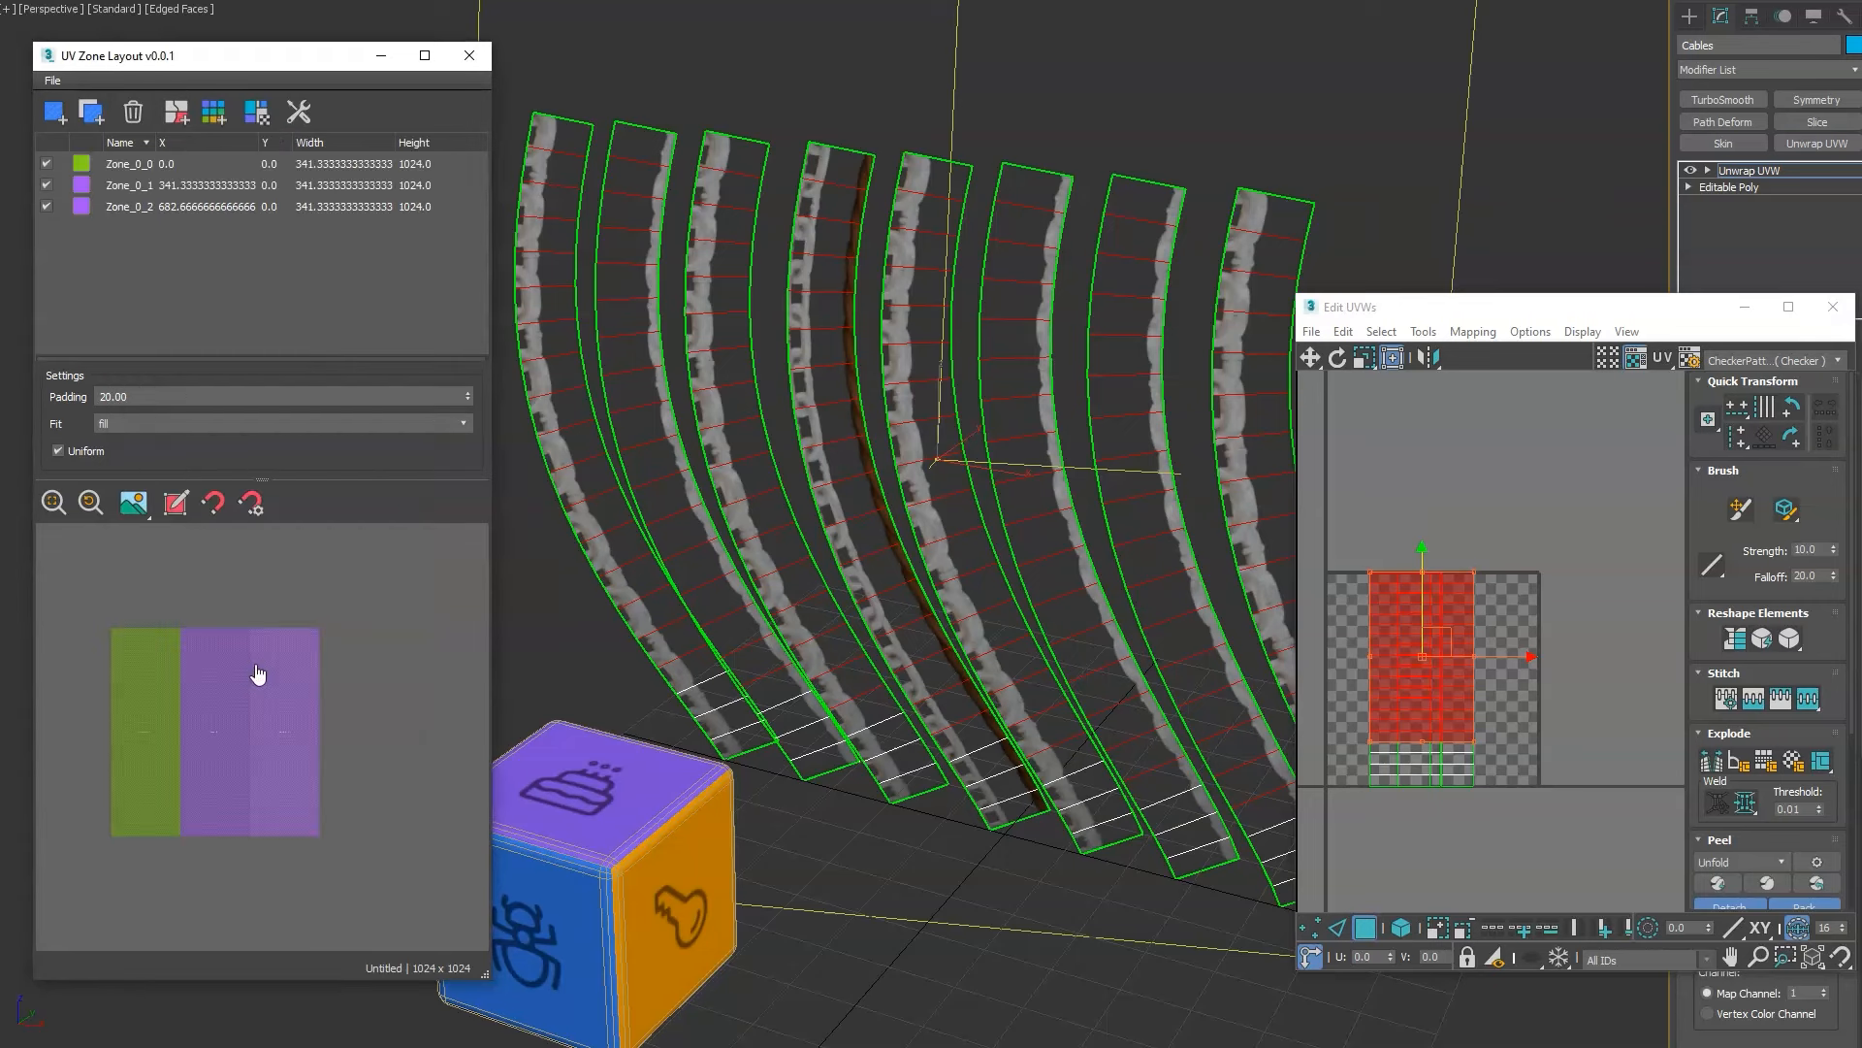
Load the cable texture as the layout background, map the selected cable faces to the rope zone and deselect them.
click(134, 502)
click(143, 549)
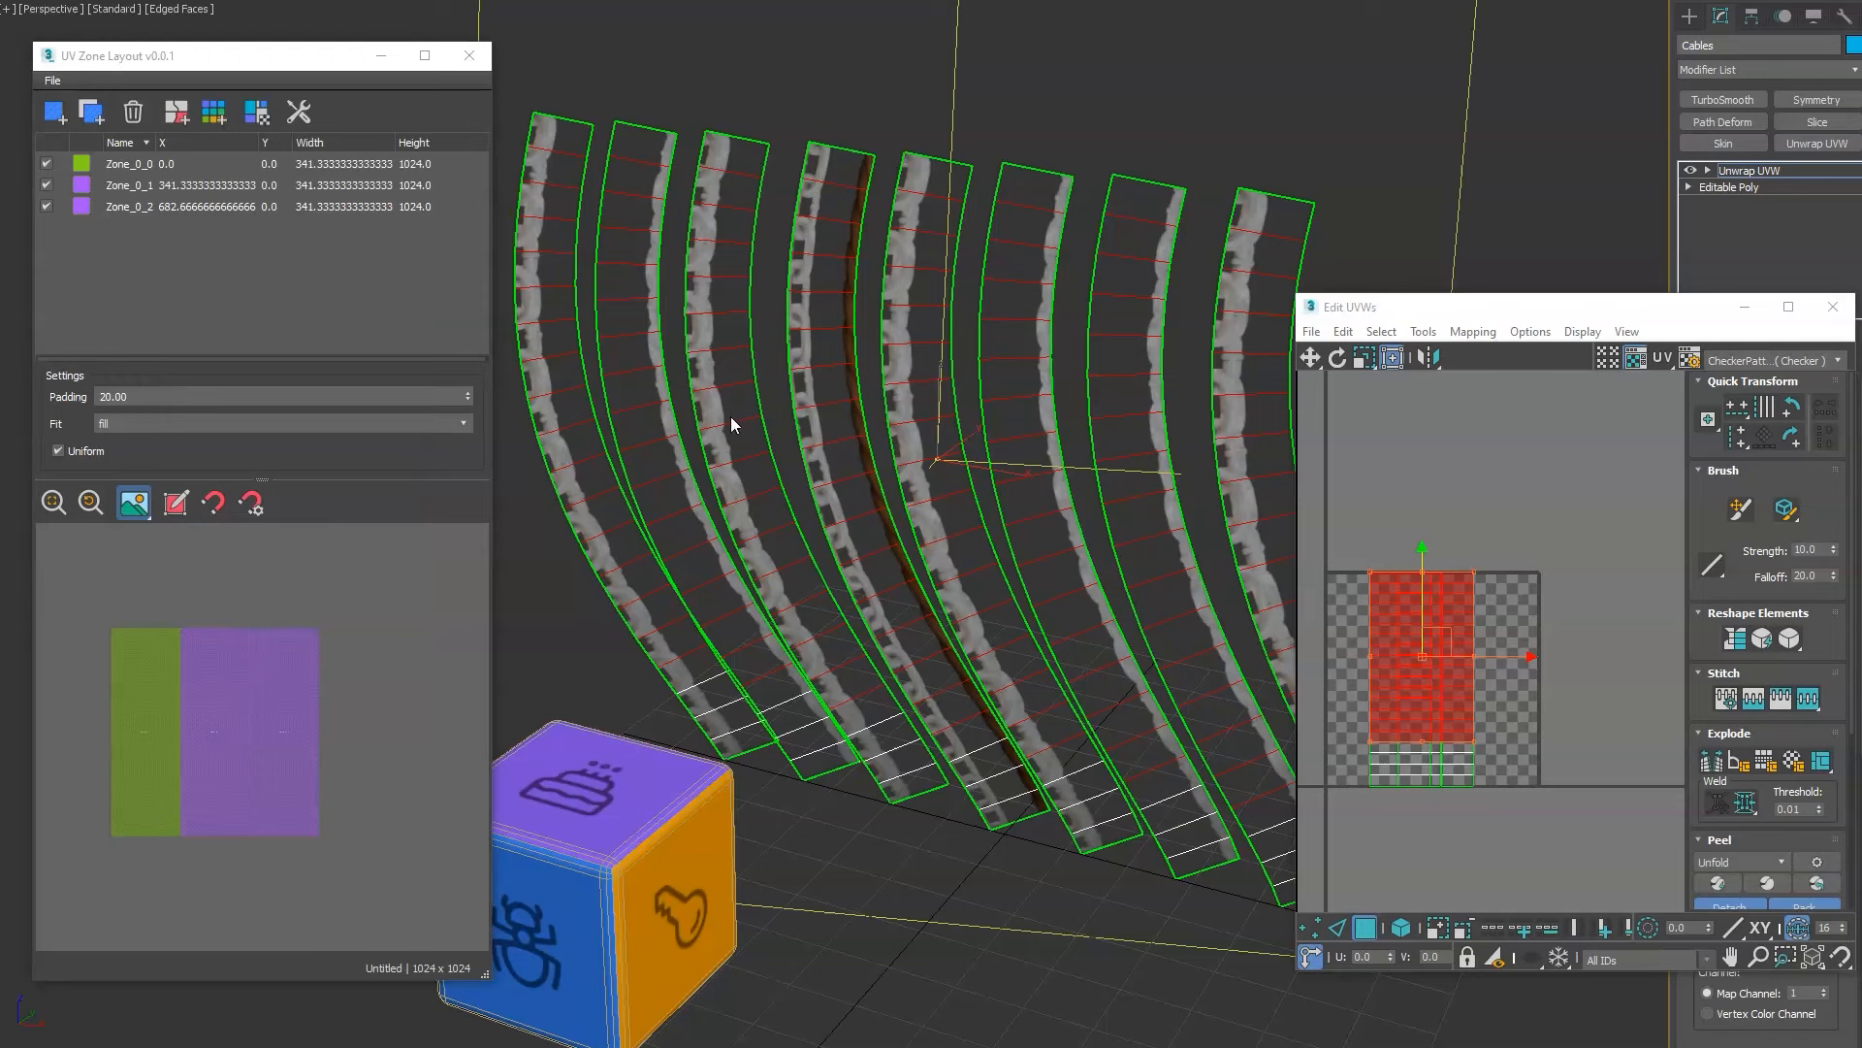
double_click(320, 223)
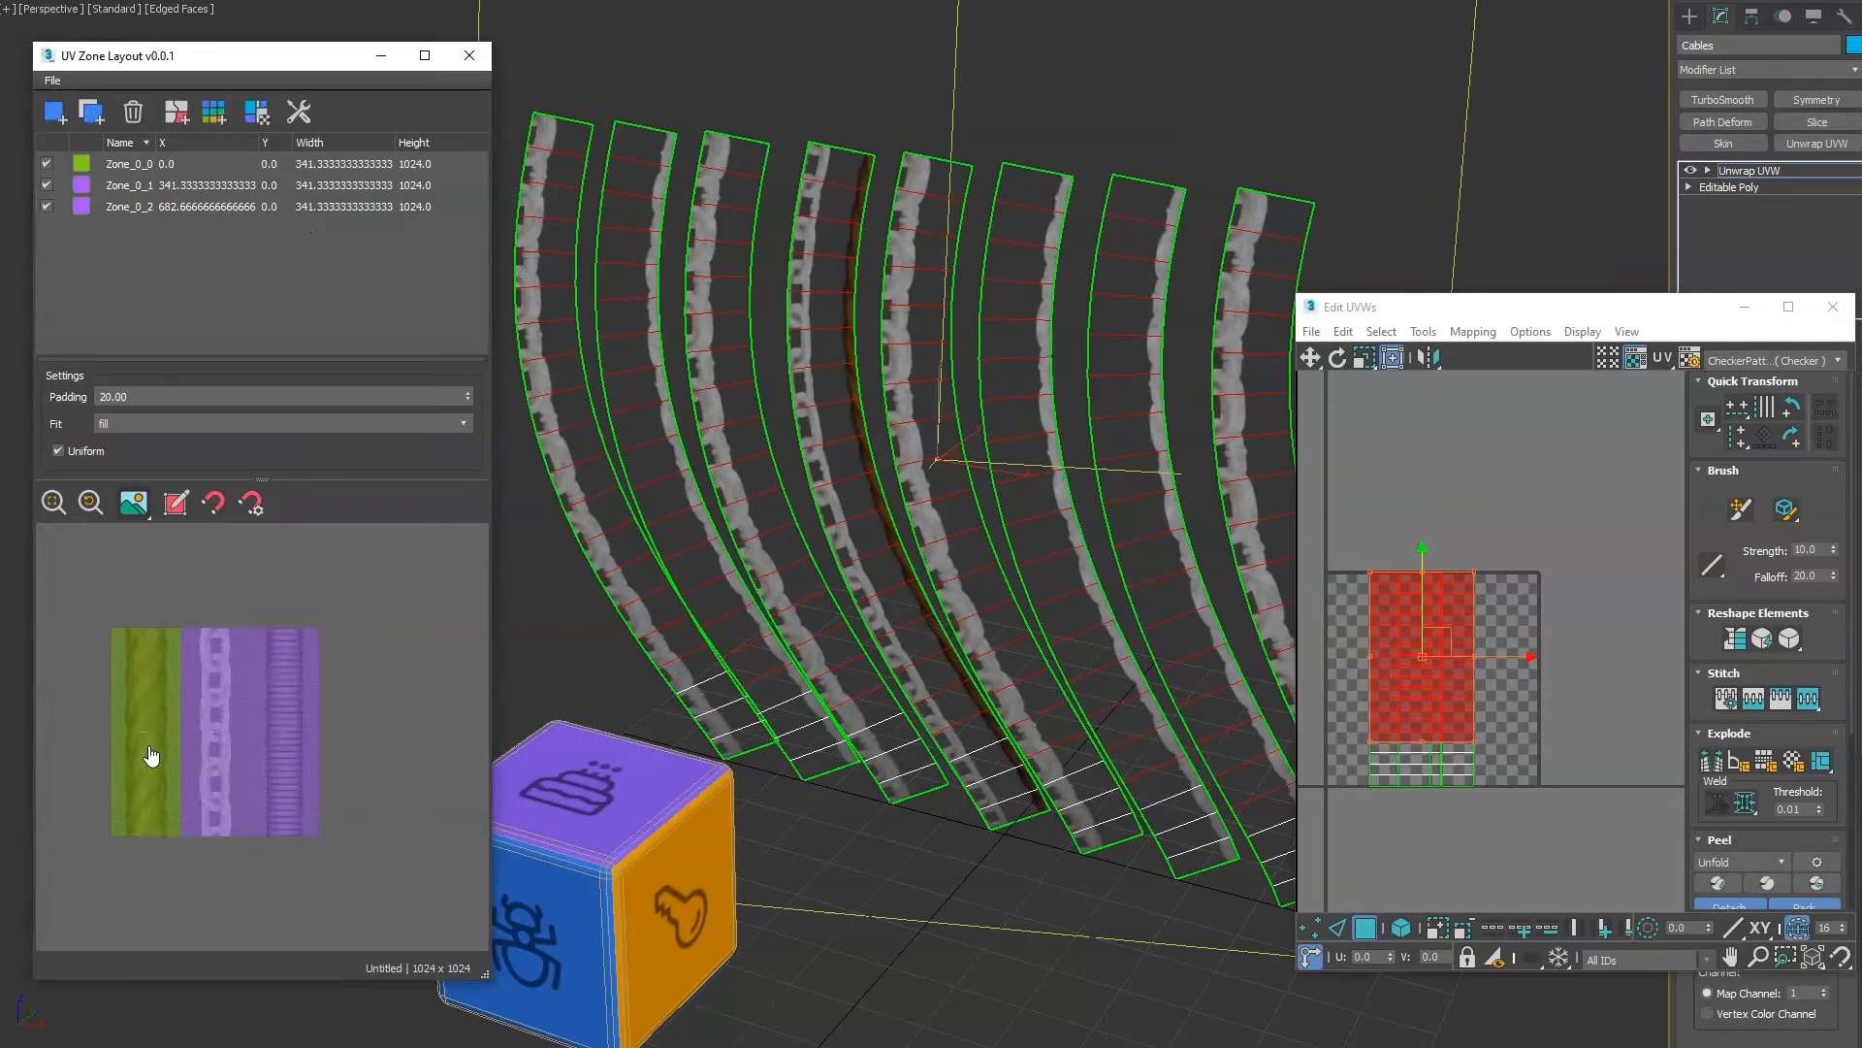
click(166, 719)
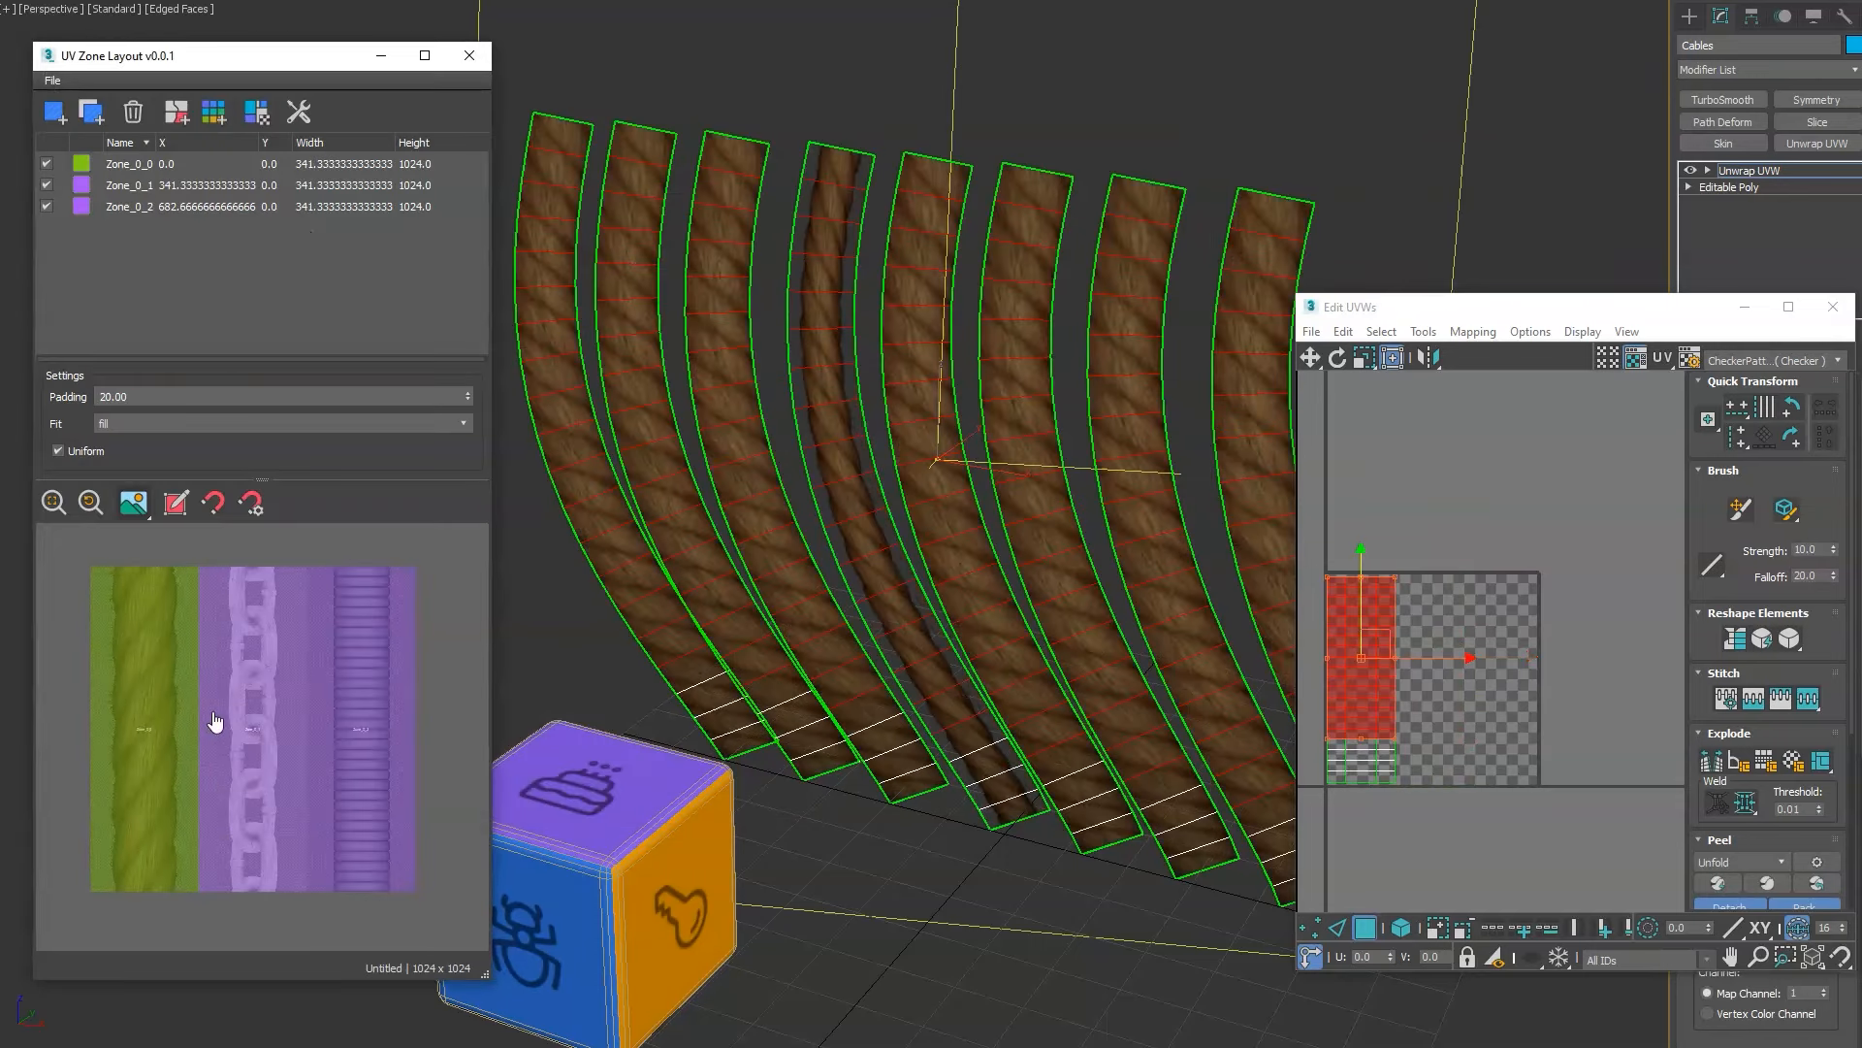
click(826, 107)
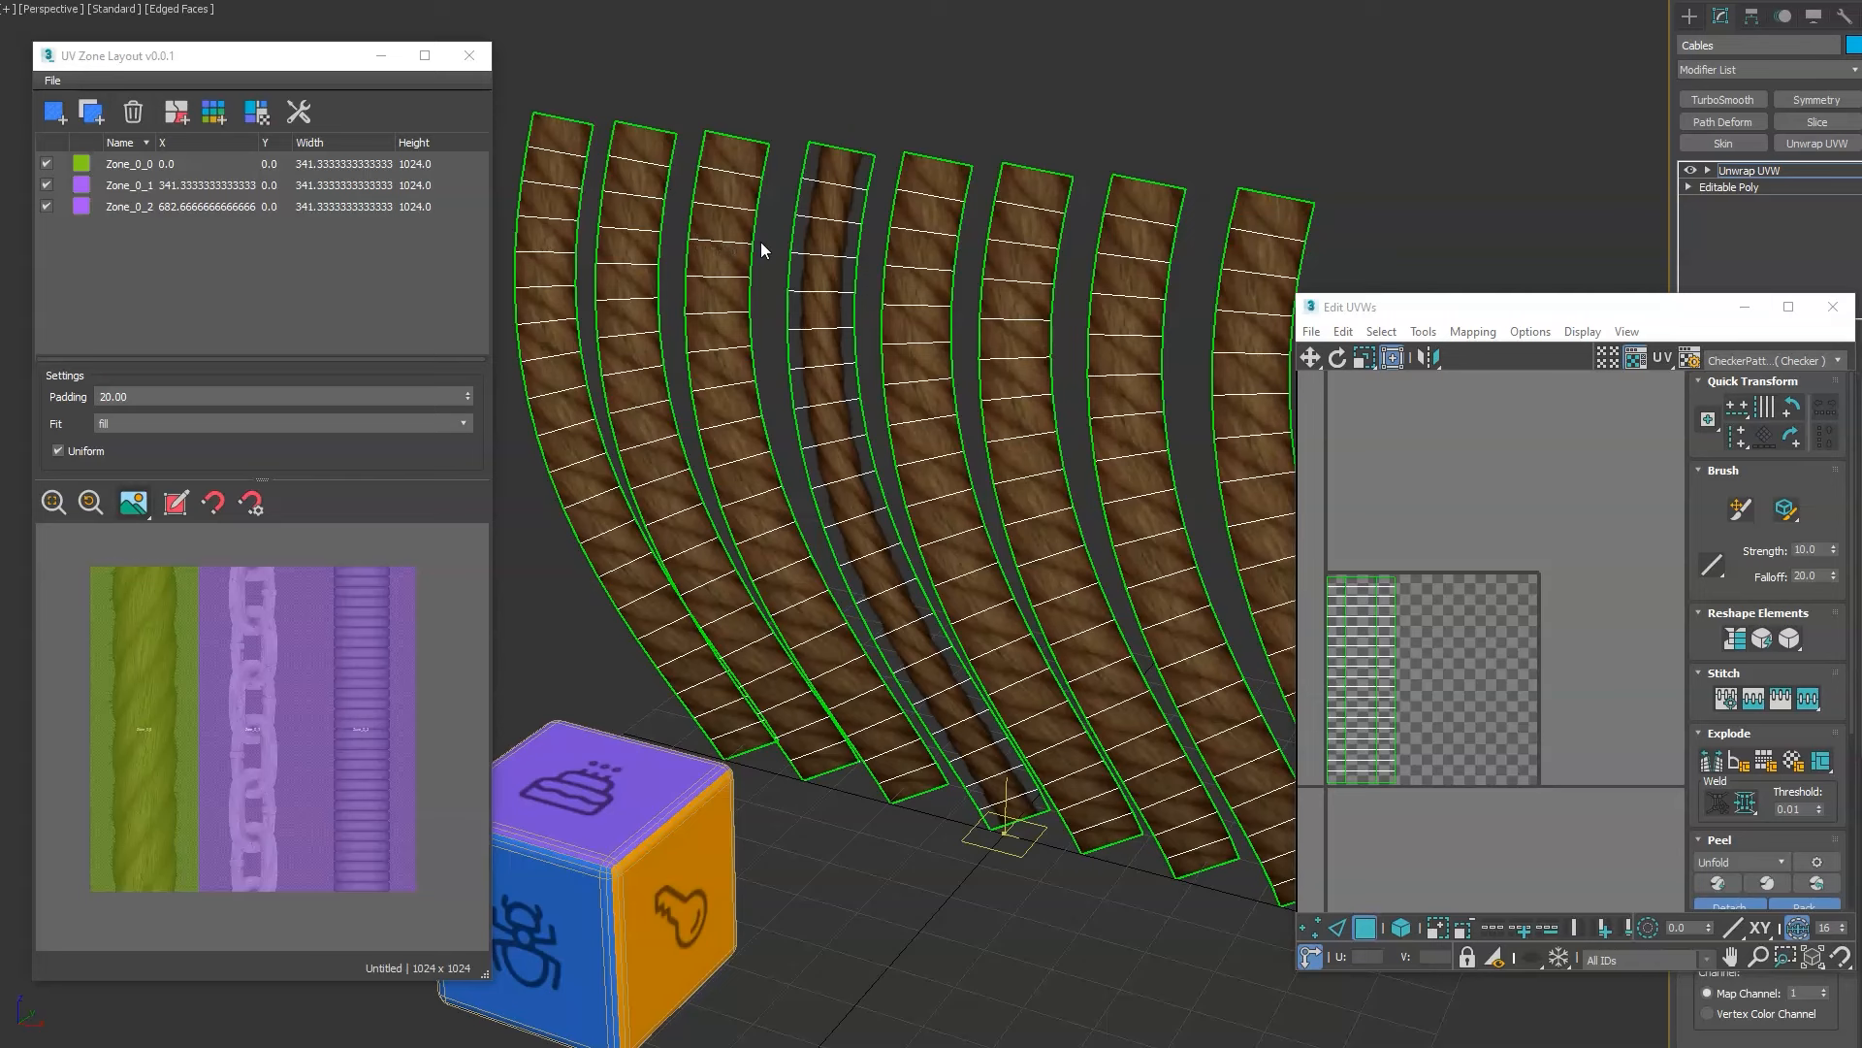
Turn off uniform fitting and map the fifth cable to the ribbed hose zone using one of its faces.
click(70, 450)
click(904, 262)
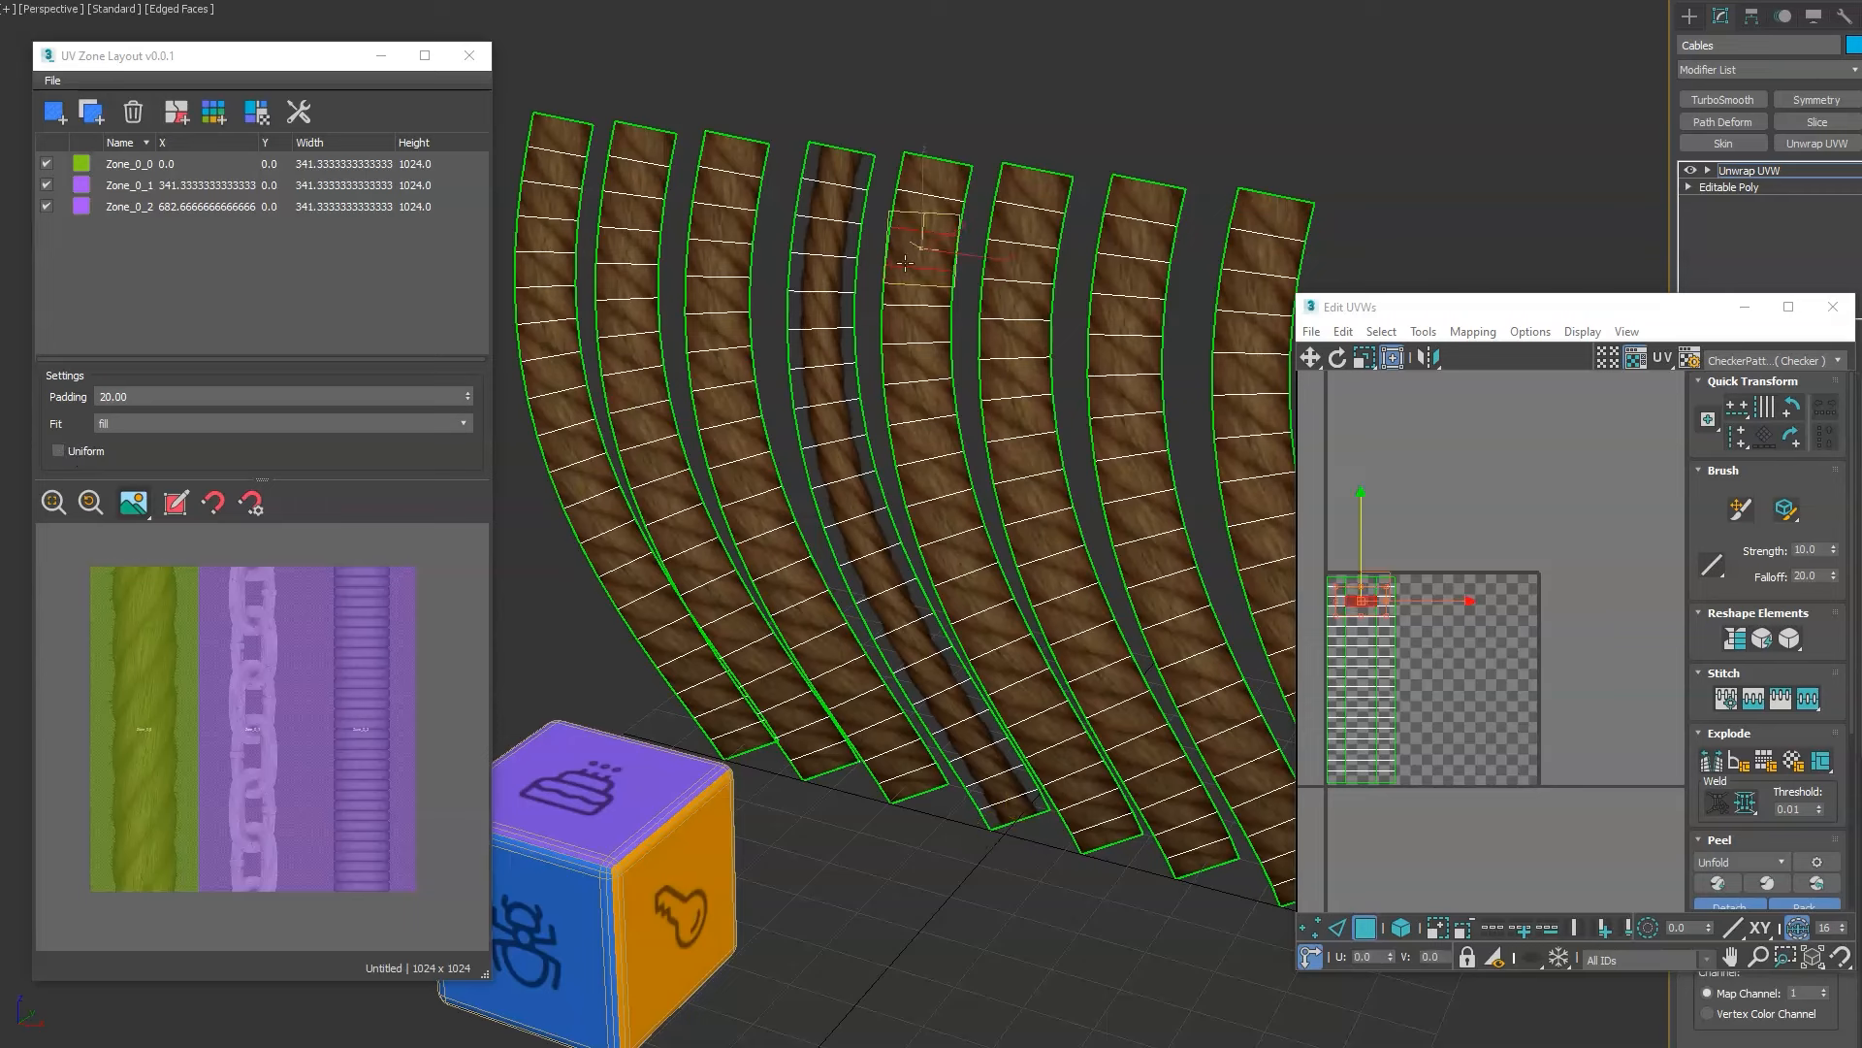
click(353, 702)
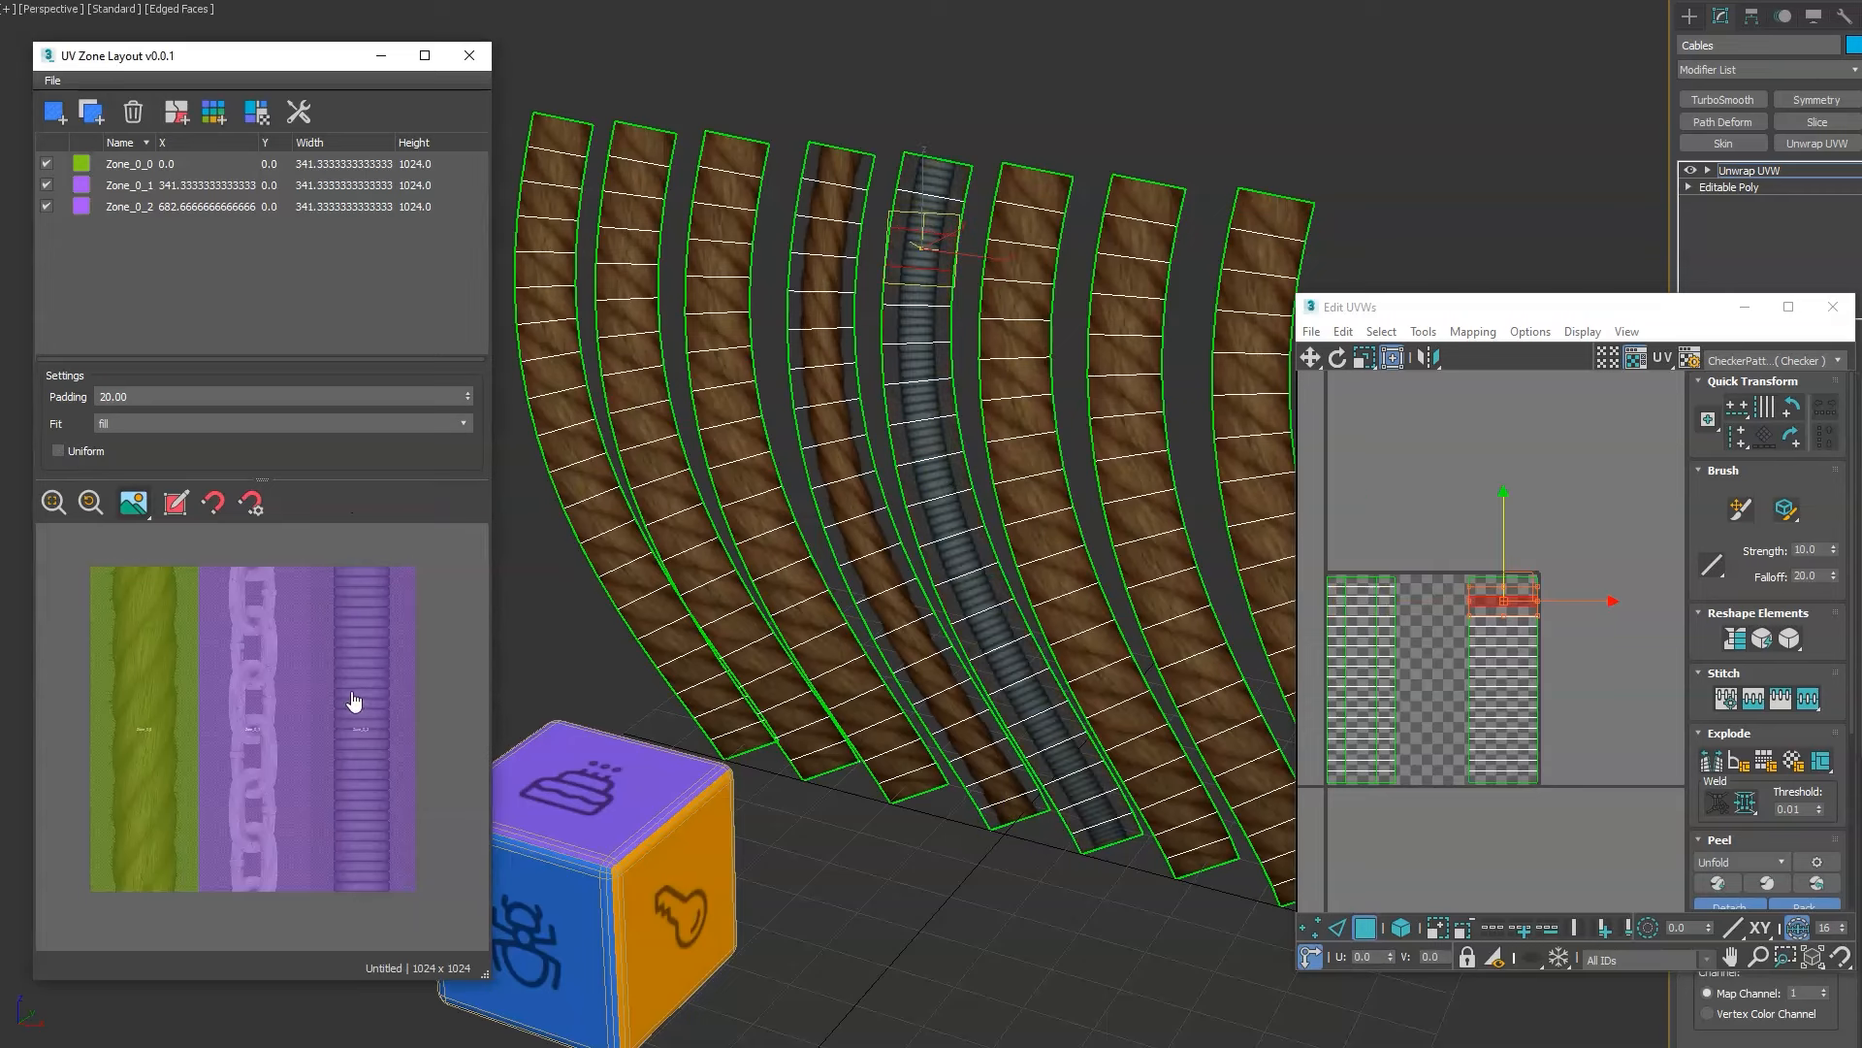
Cycle the fifth cable through the rope, chain and ribbed hose zones.
click(156, 649)
click(248, 664)
click(326, 666)
Inspect the cable shell's edge in the UV editor and set the zone padding to 0.
scroll(1443, 578, up, 5)
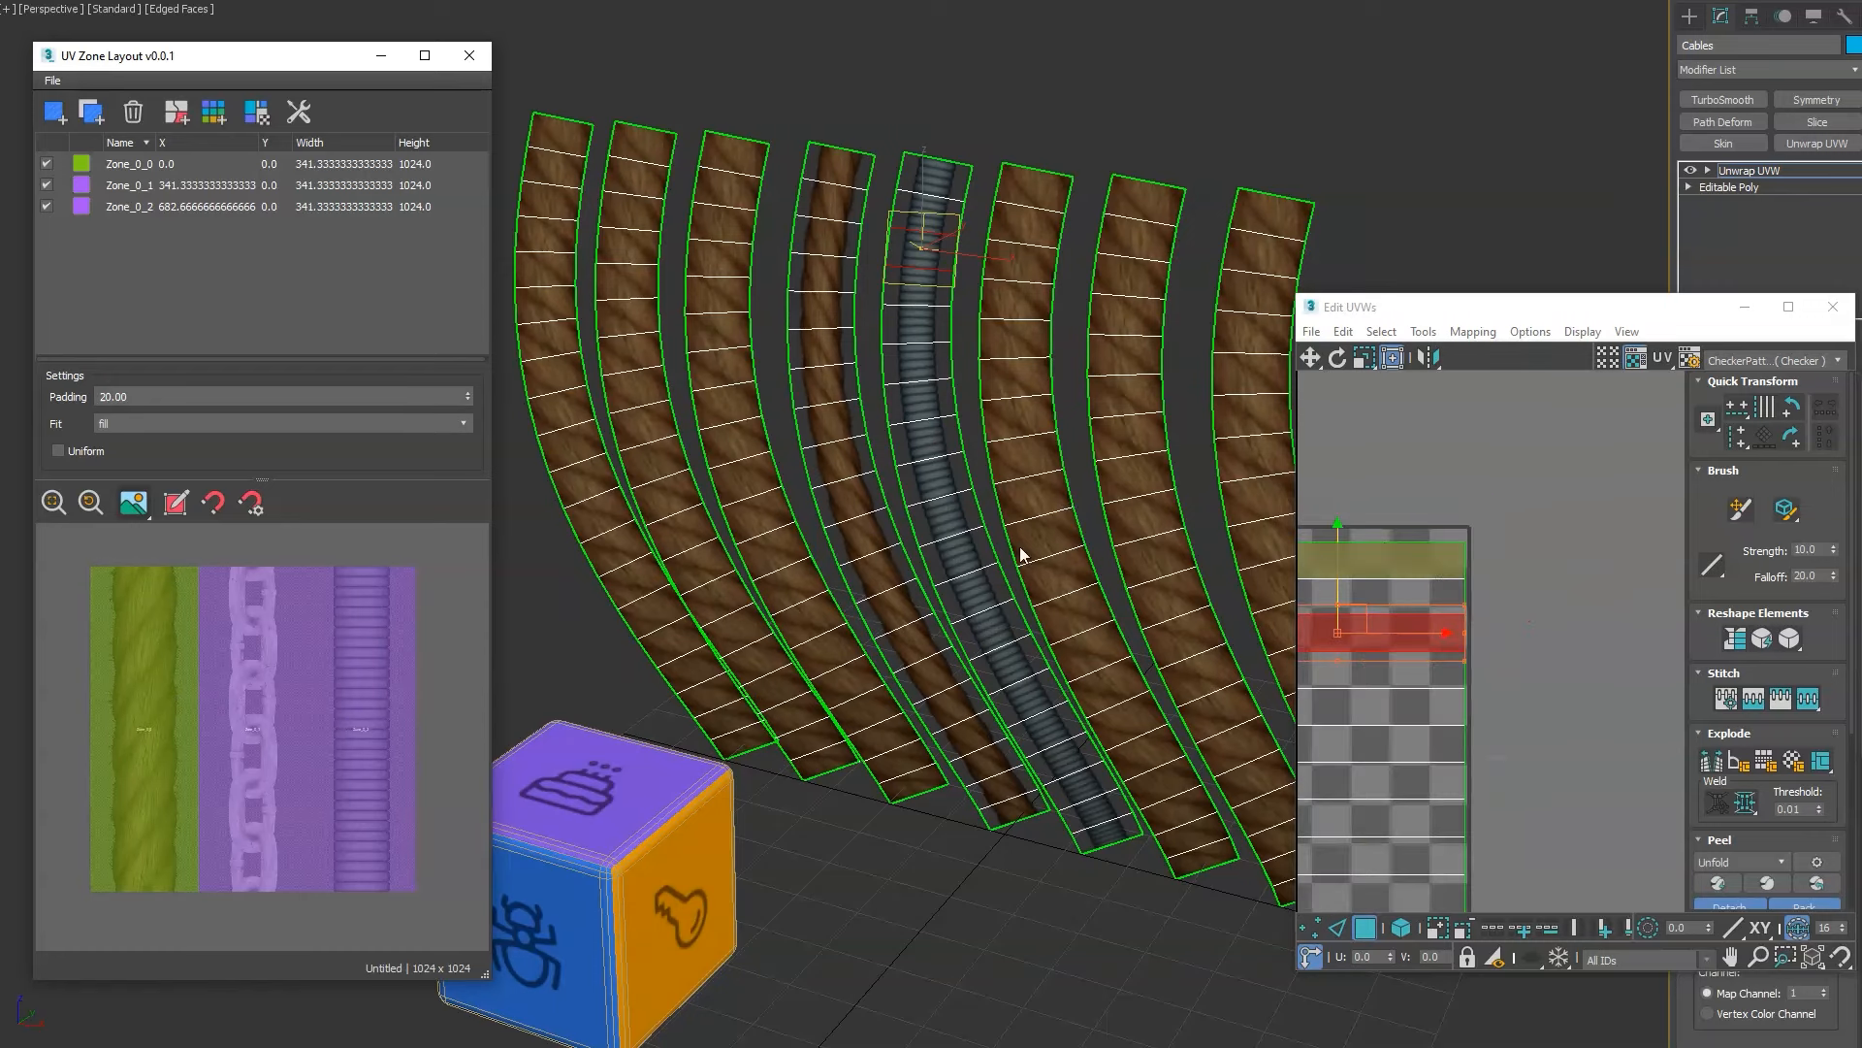
scroll(1465, 588, down, 5)
middle_drag(1447, 684, 1547, 663)
scroll(1547, 663, up, 1)
click(70, 389)
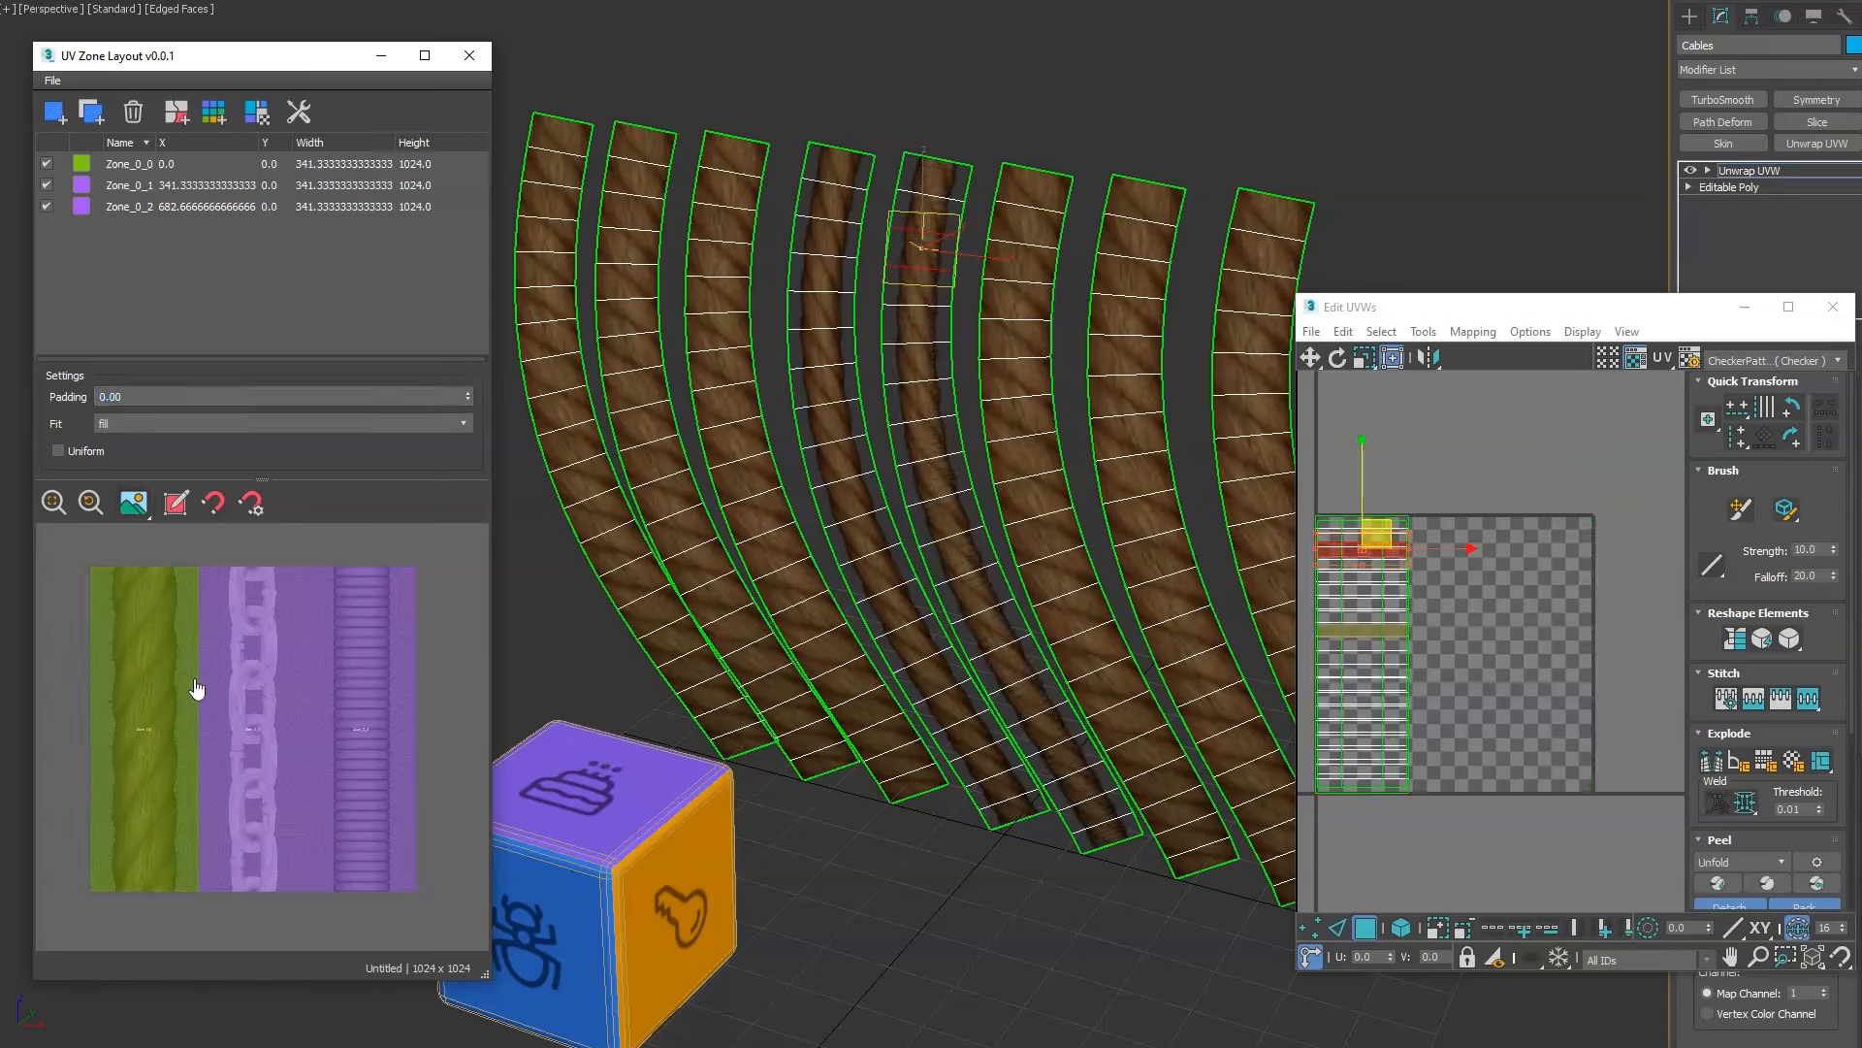
Select faces on all the cables and randomize them repeatedly across the three zones.
drag(1344, 131, 543, 490)
drag(211, 165, 219, 219)
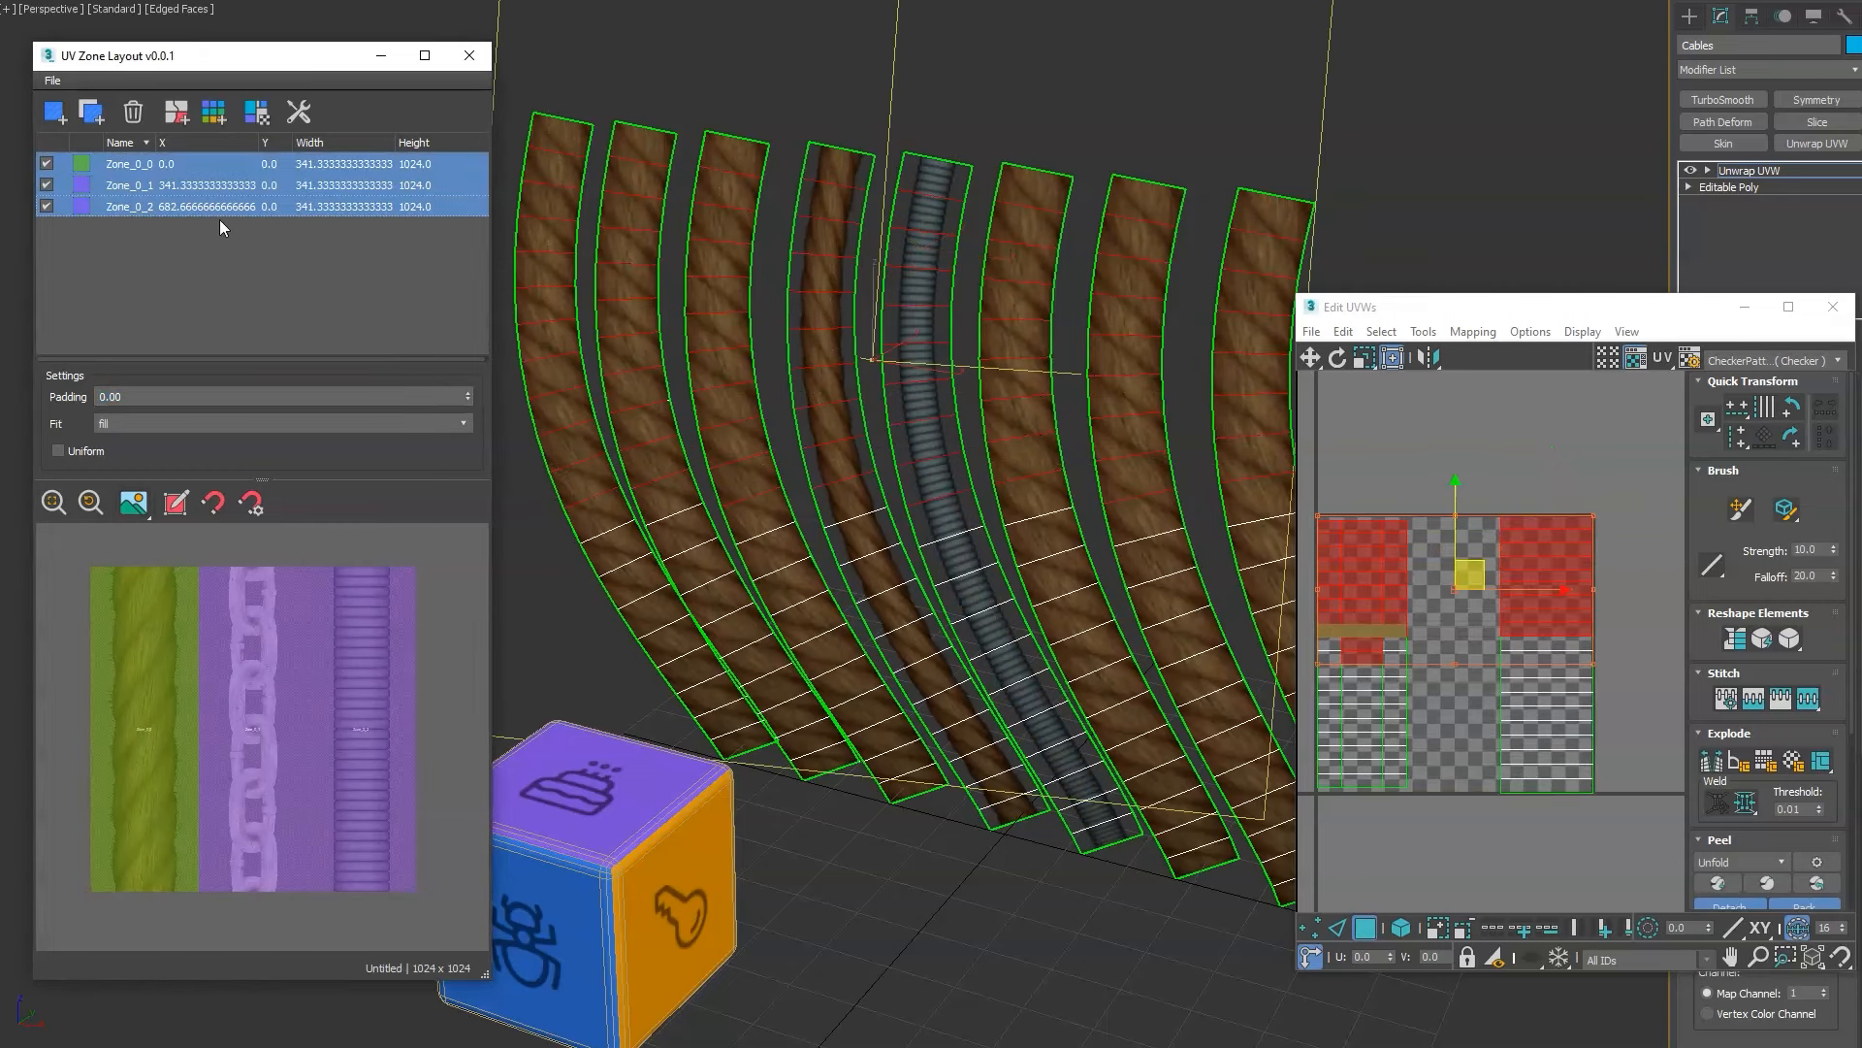
click(257, 114)
click(257, 115)
click(257, 115)
click(258, 114)
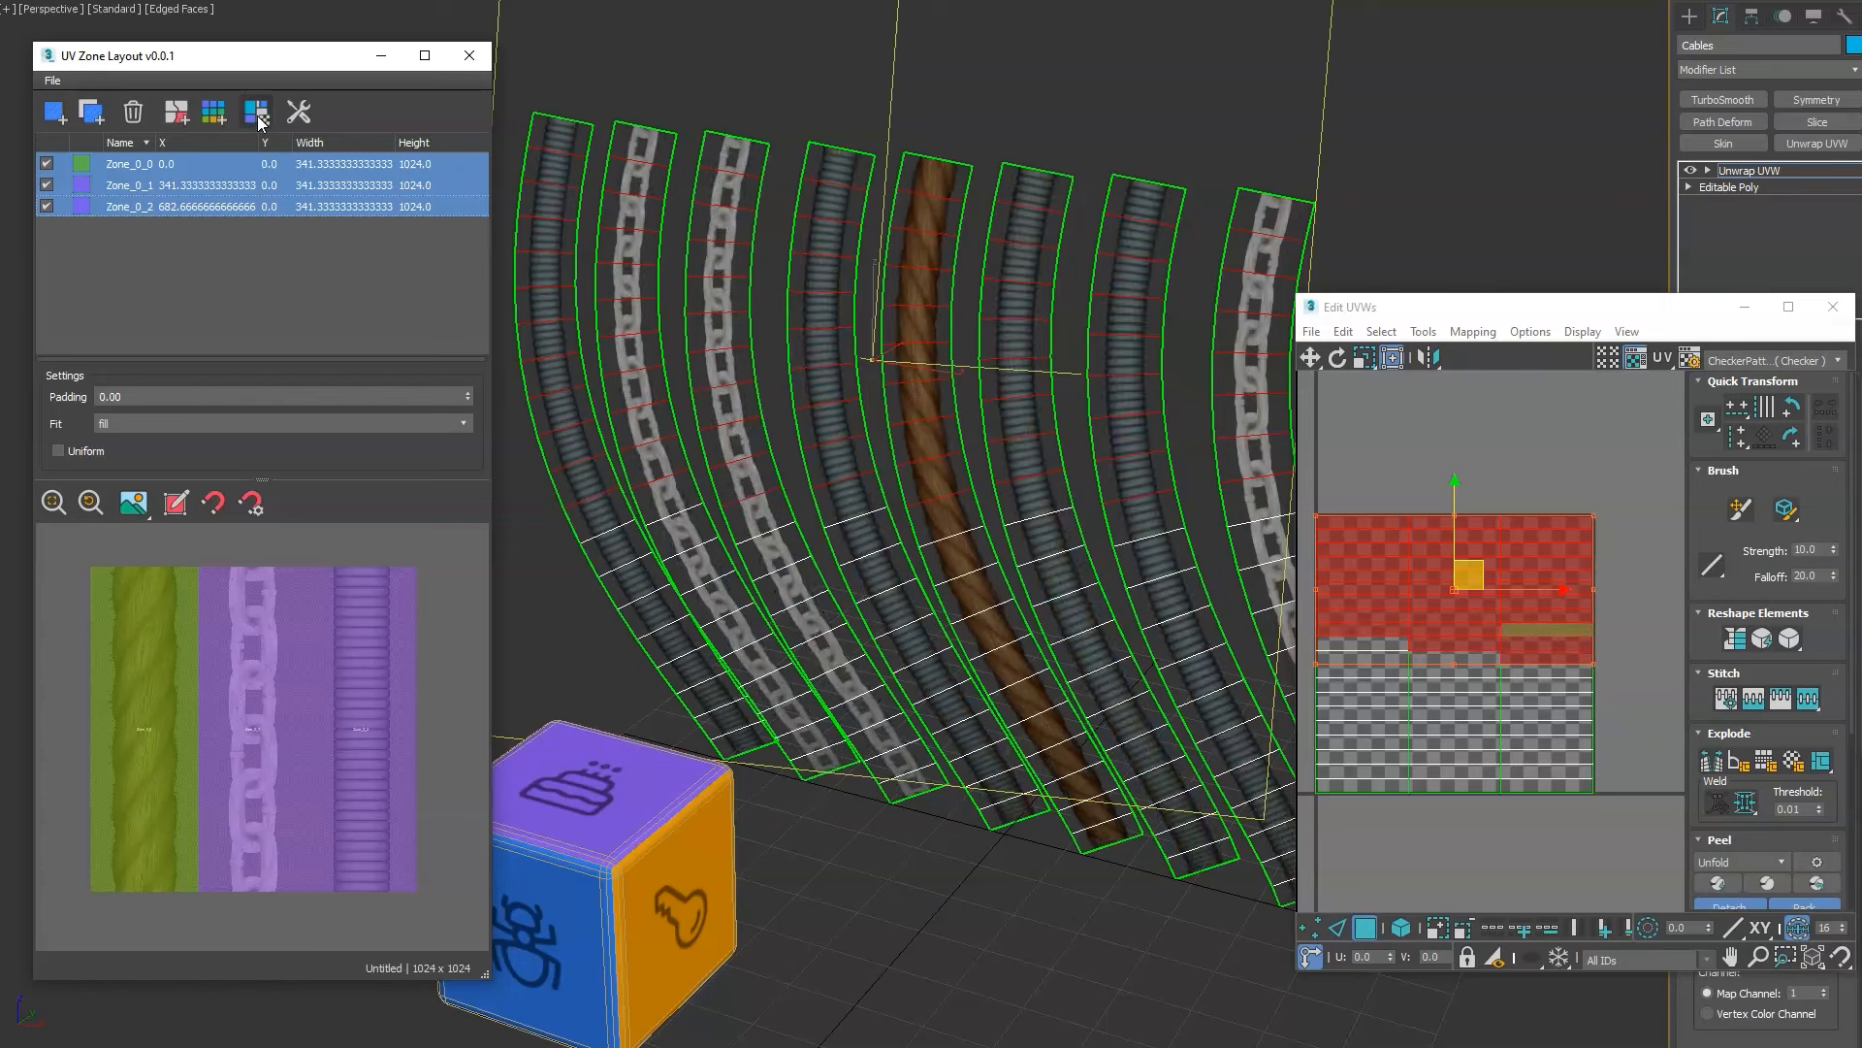
click(258, 115)
click(223, 284)
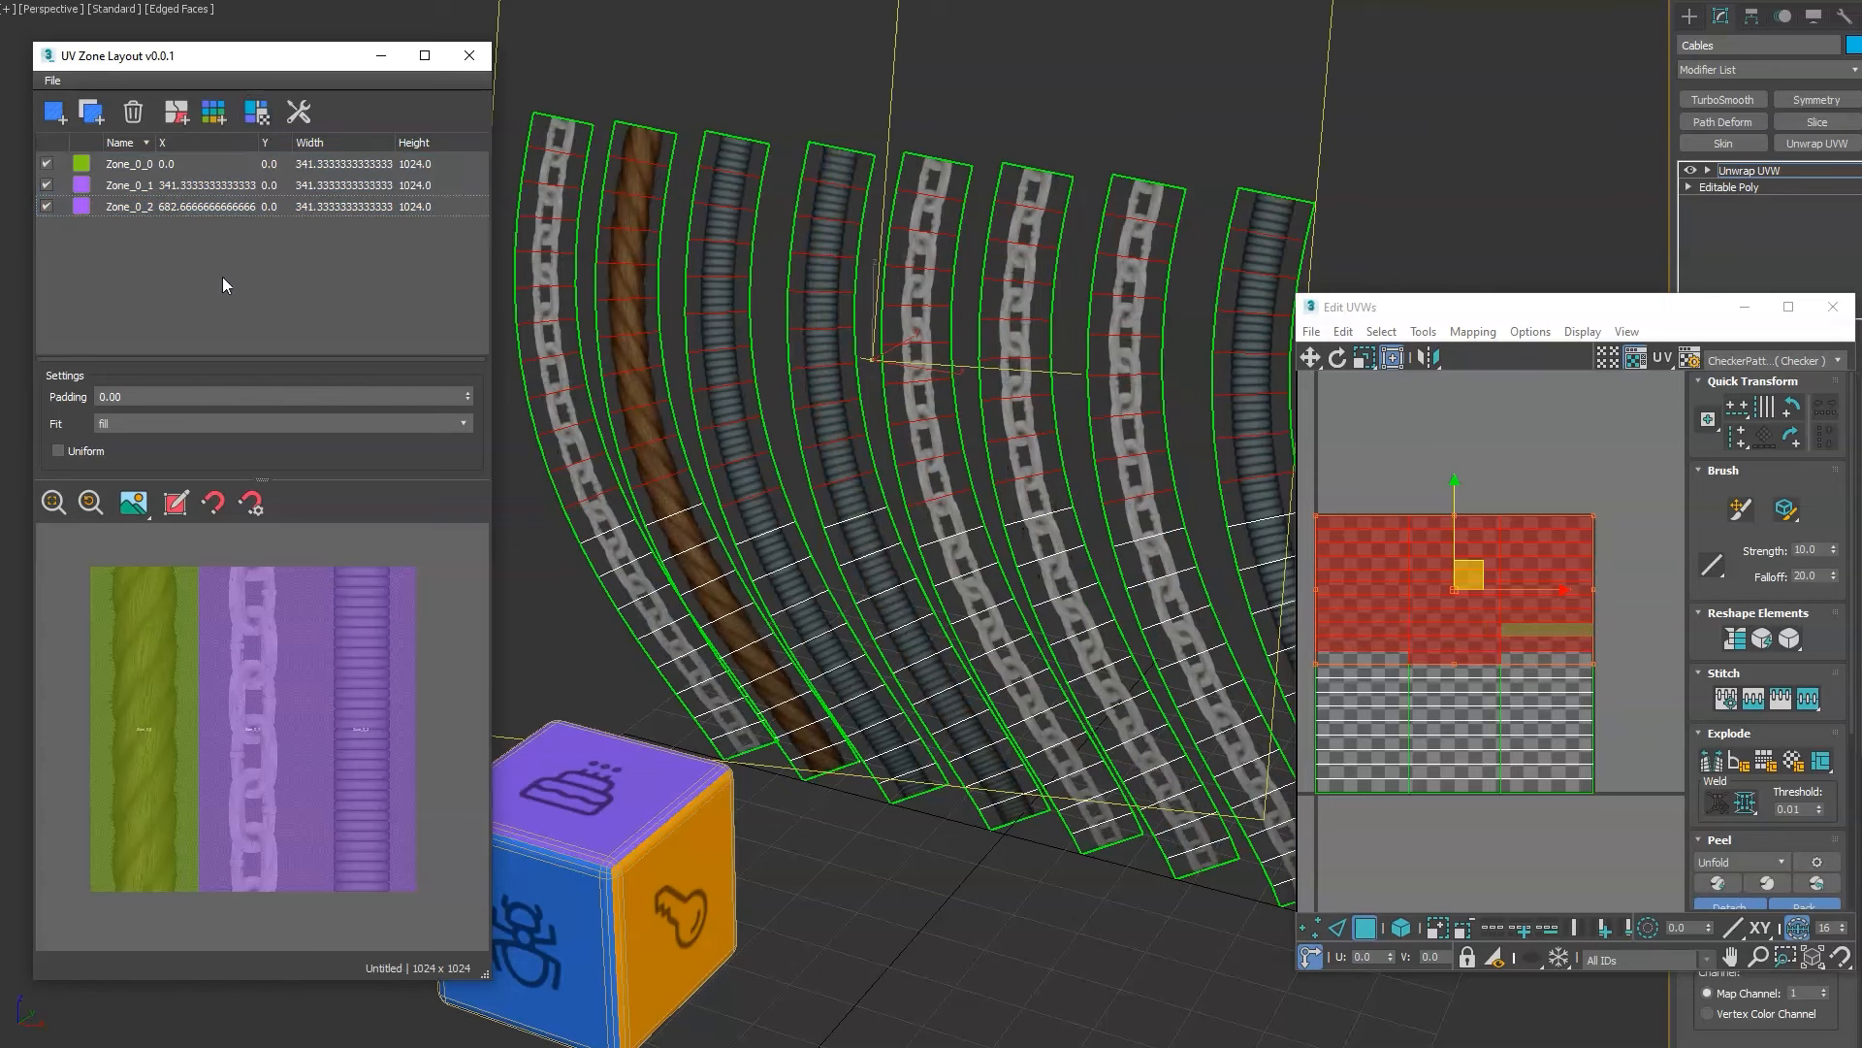
Create a zone named Full Screen at X 0, Y 0 with a width and height of 1024.
click(54, 114)
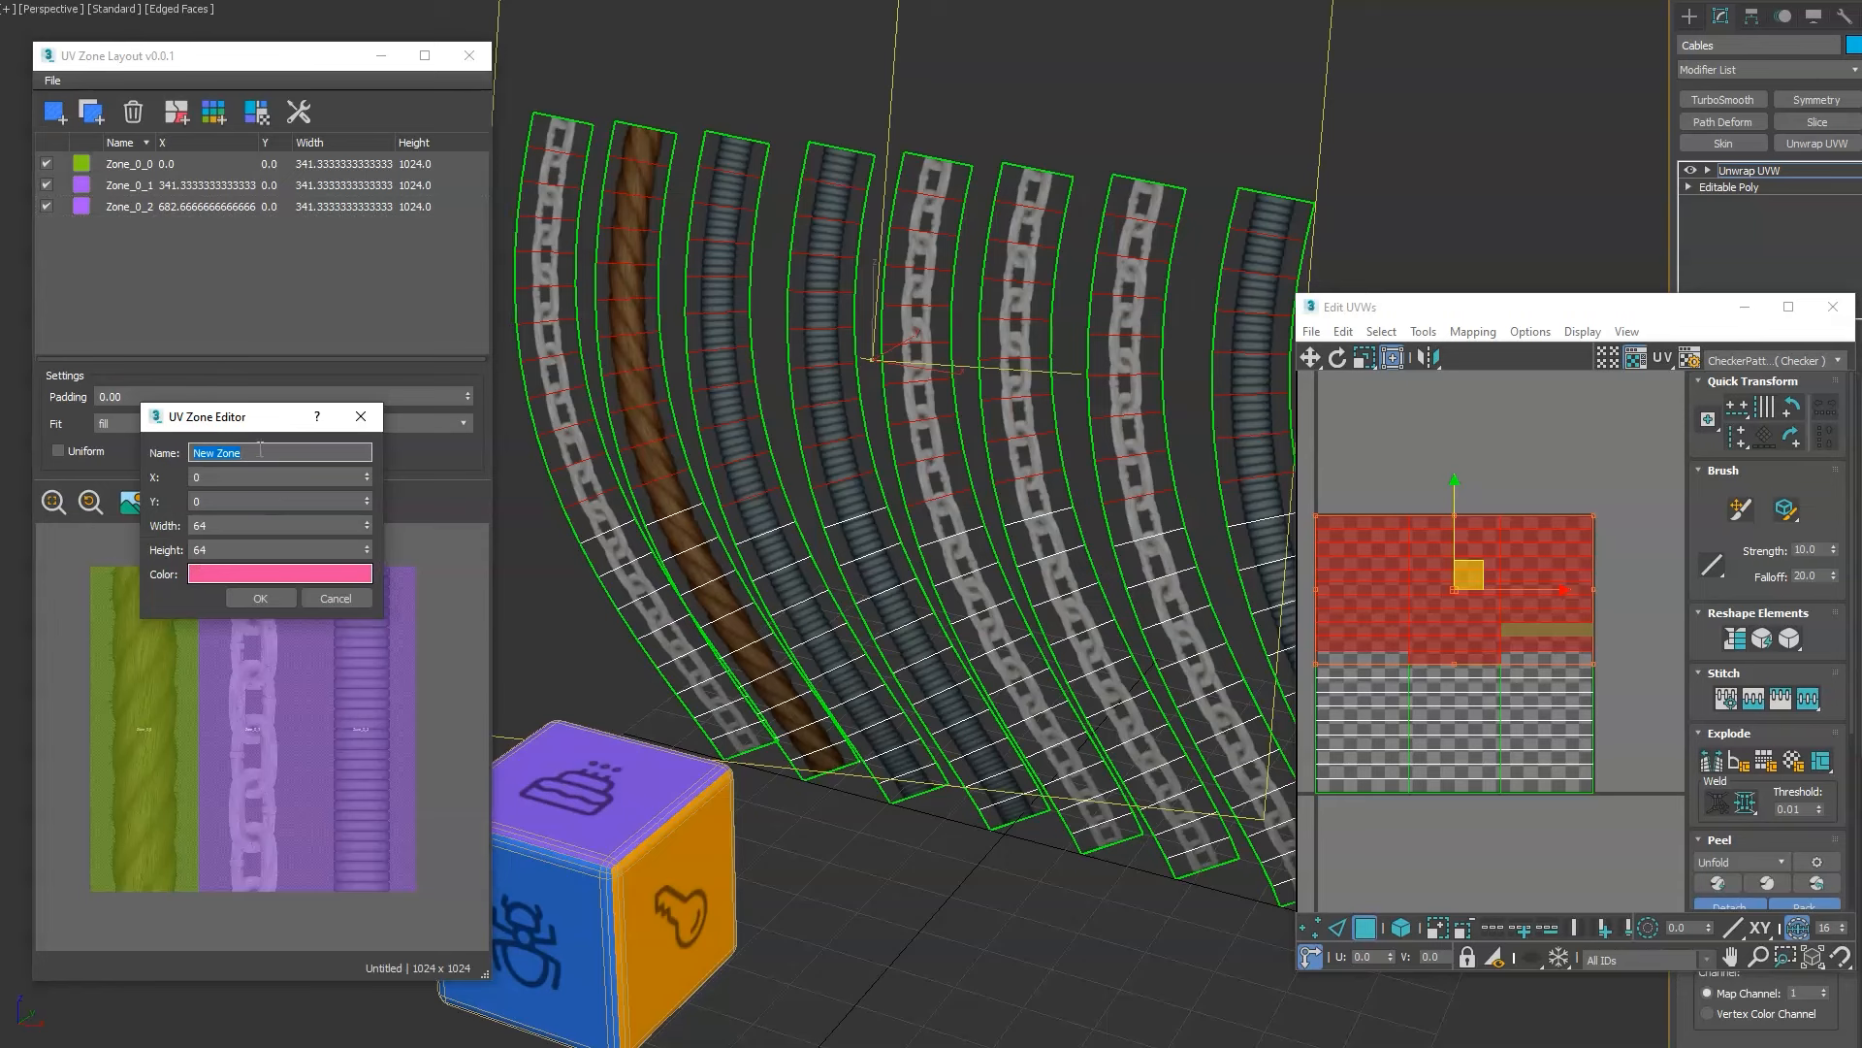
text(Full Screen)
key(Tab)
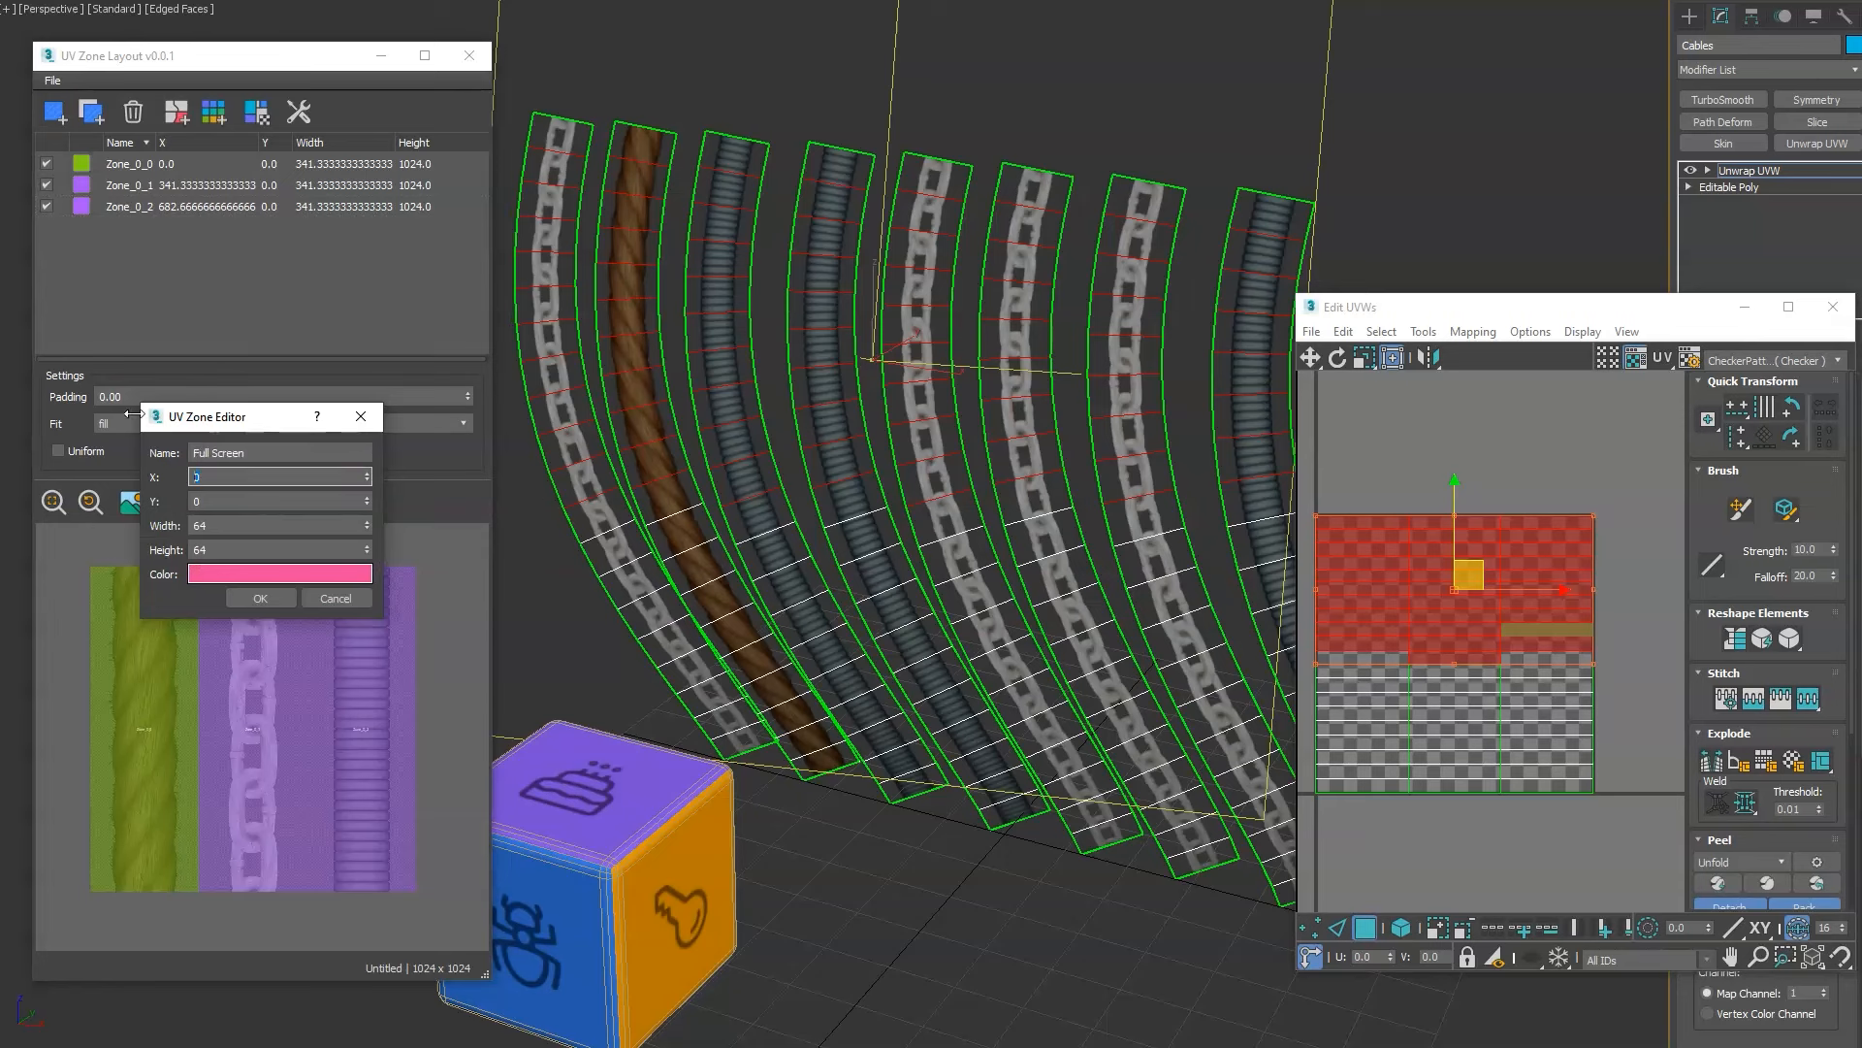
key(Tab)
key(Tab)
text(1024)
key(Tab)
text(1024)
key(Return)
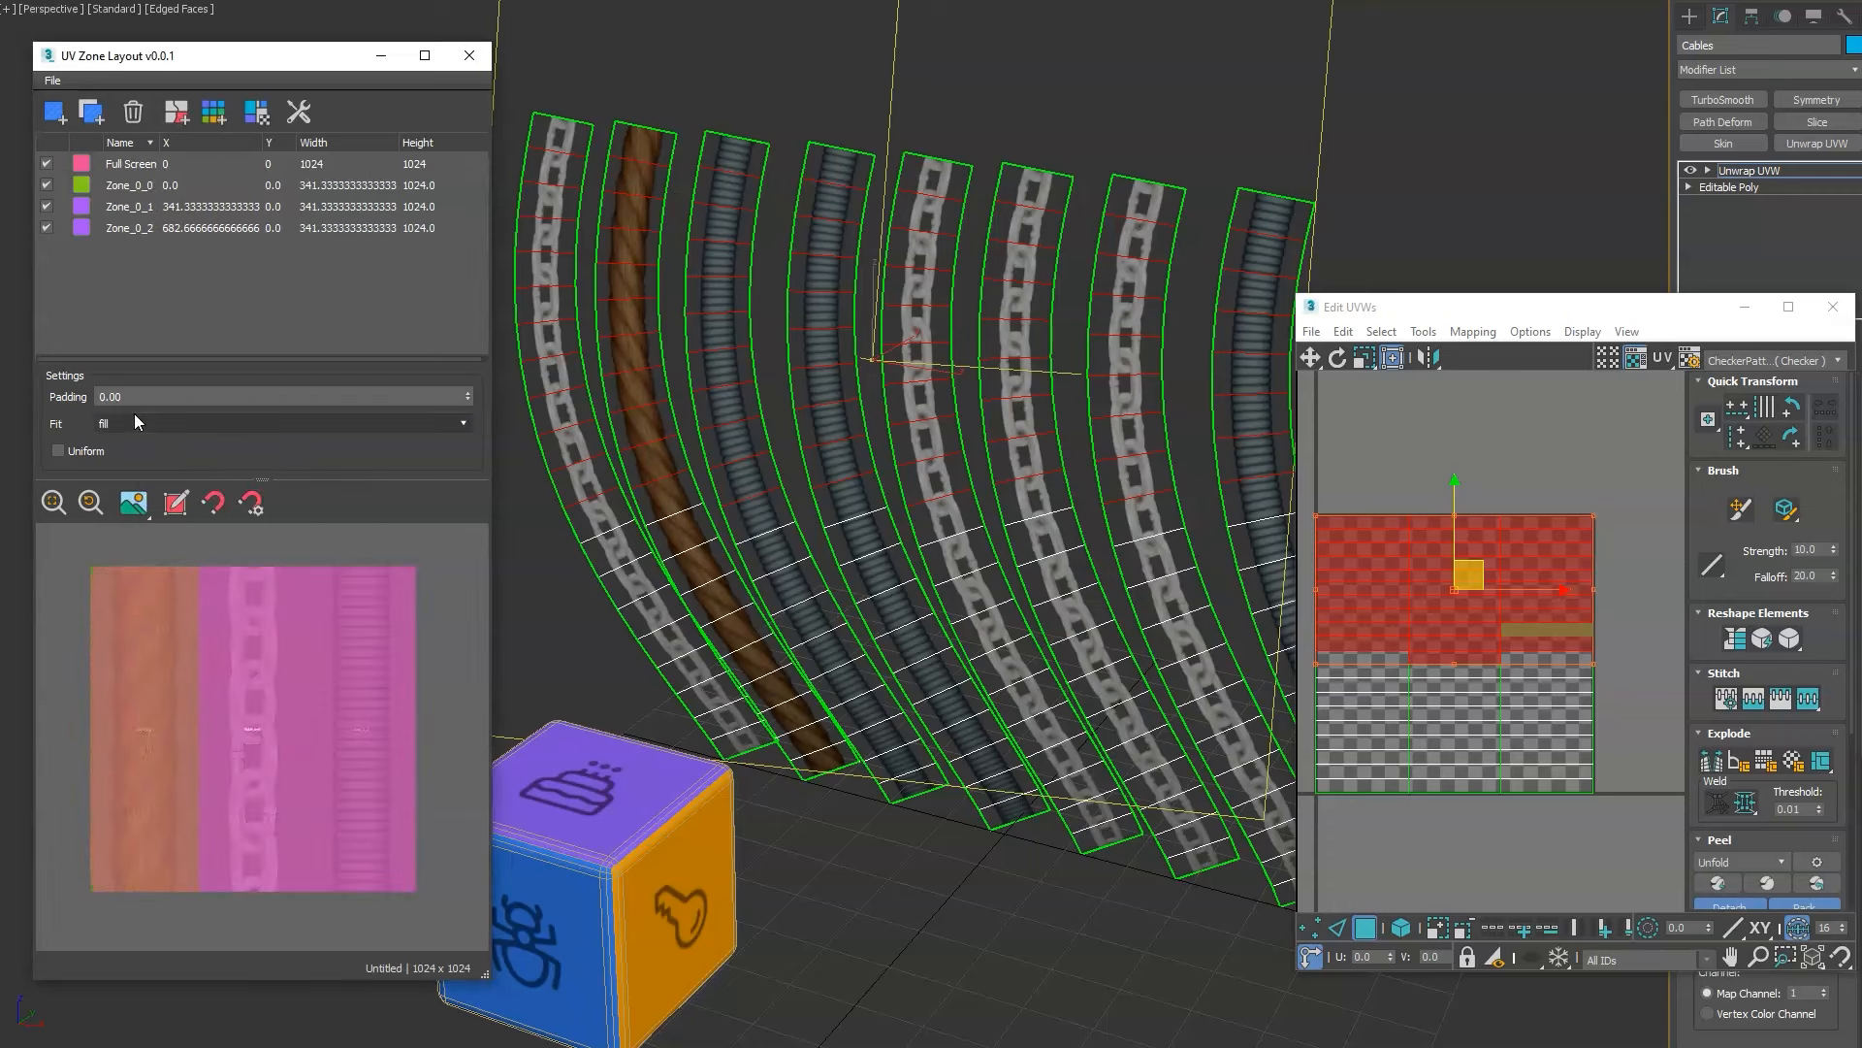
Hide all four zones in the layout.
click(45, 206)
click(45, 184)
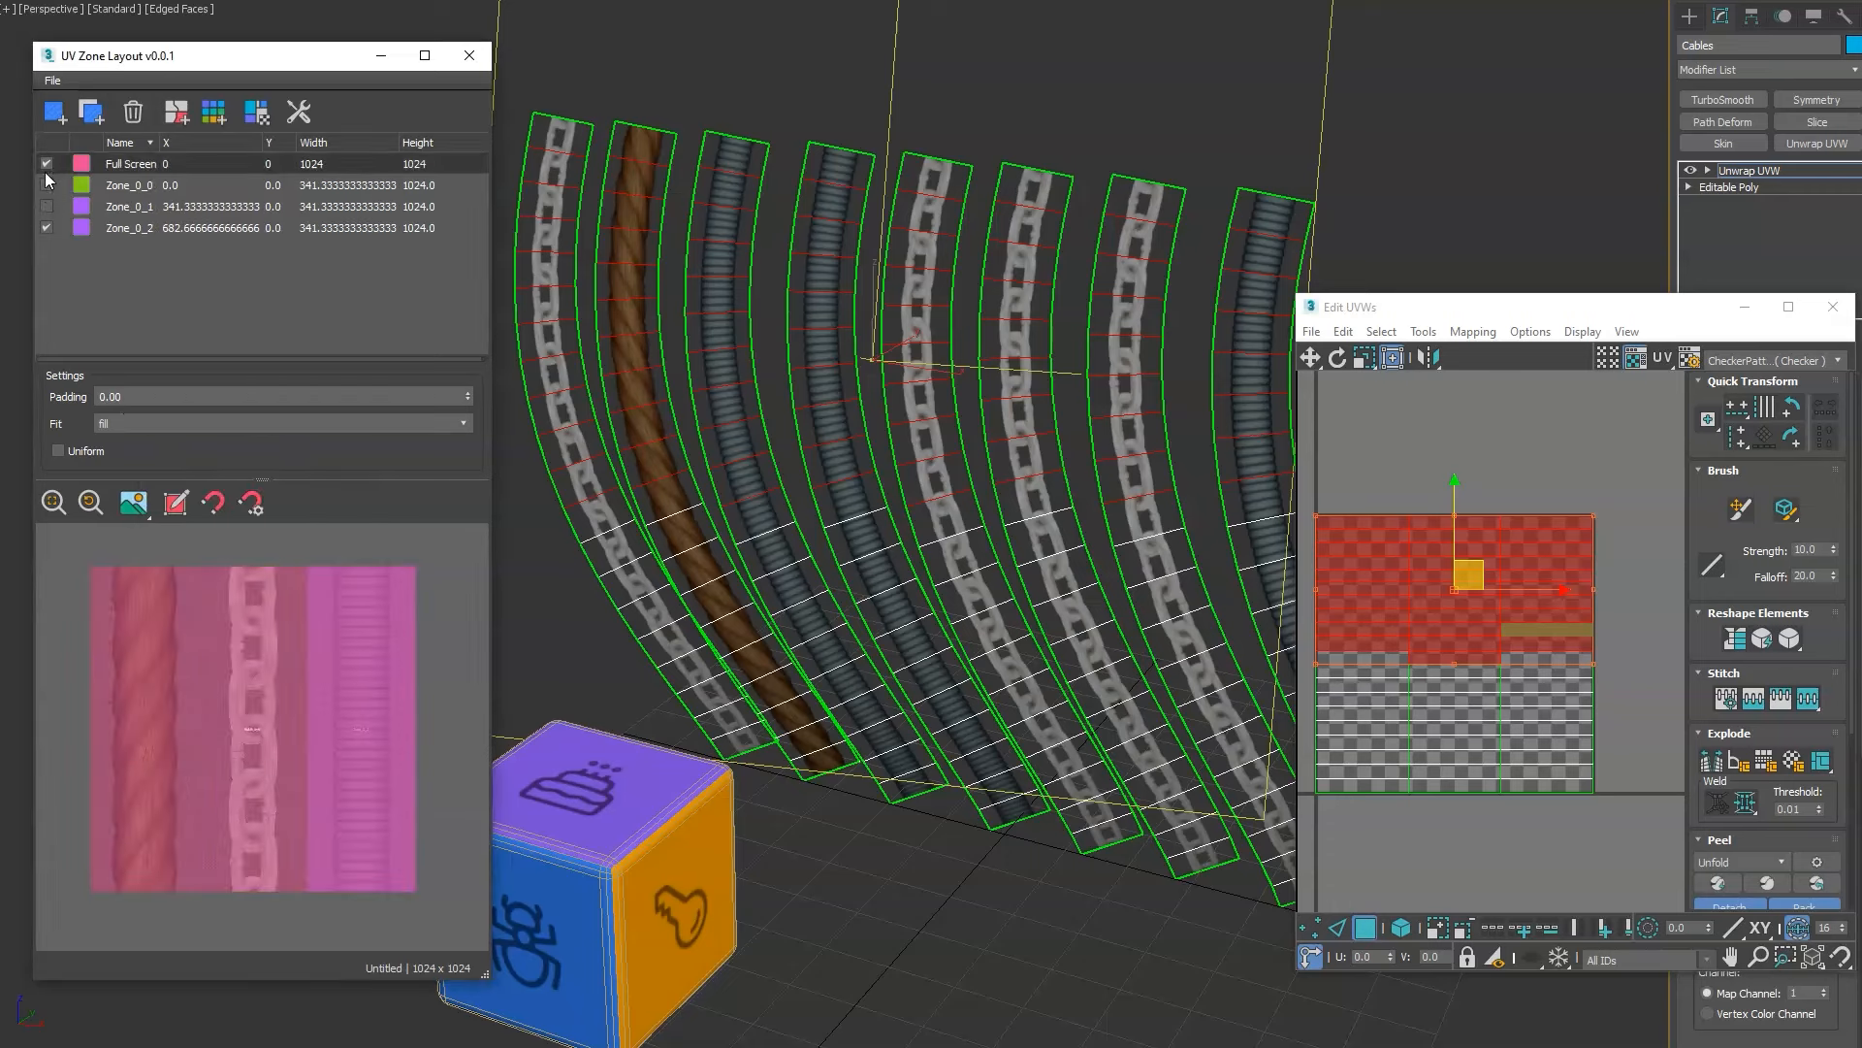
click(46, 227)
click(45, 163)
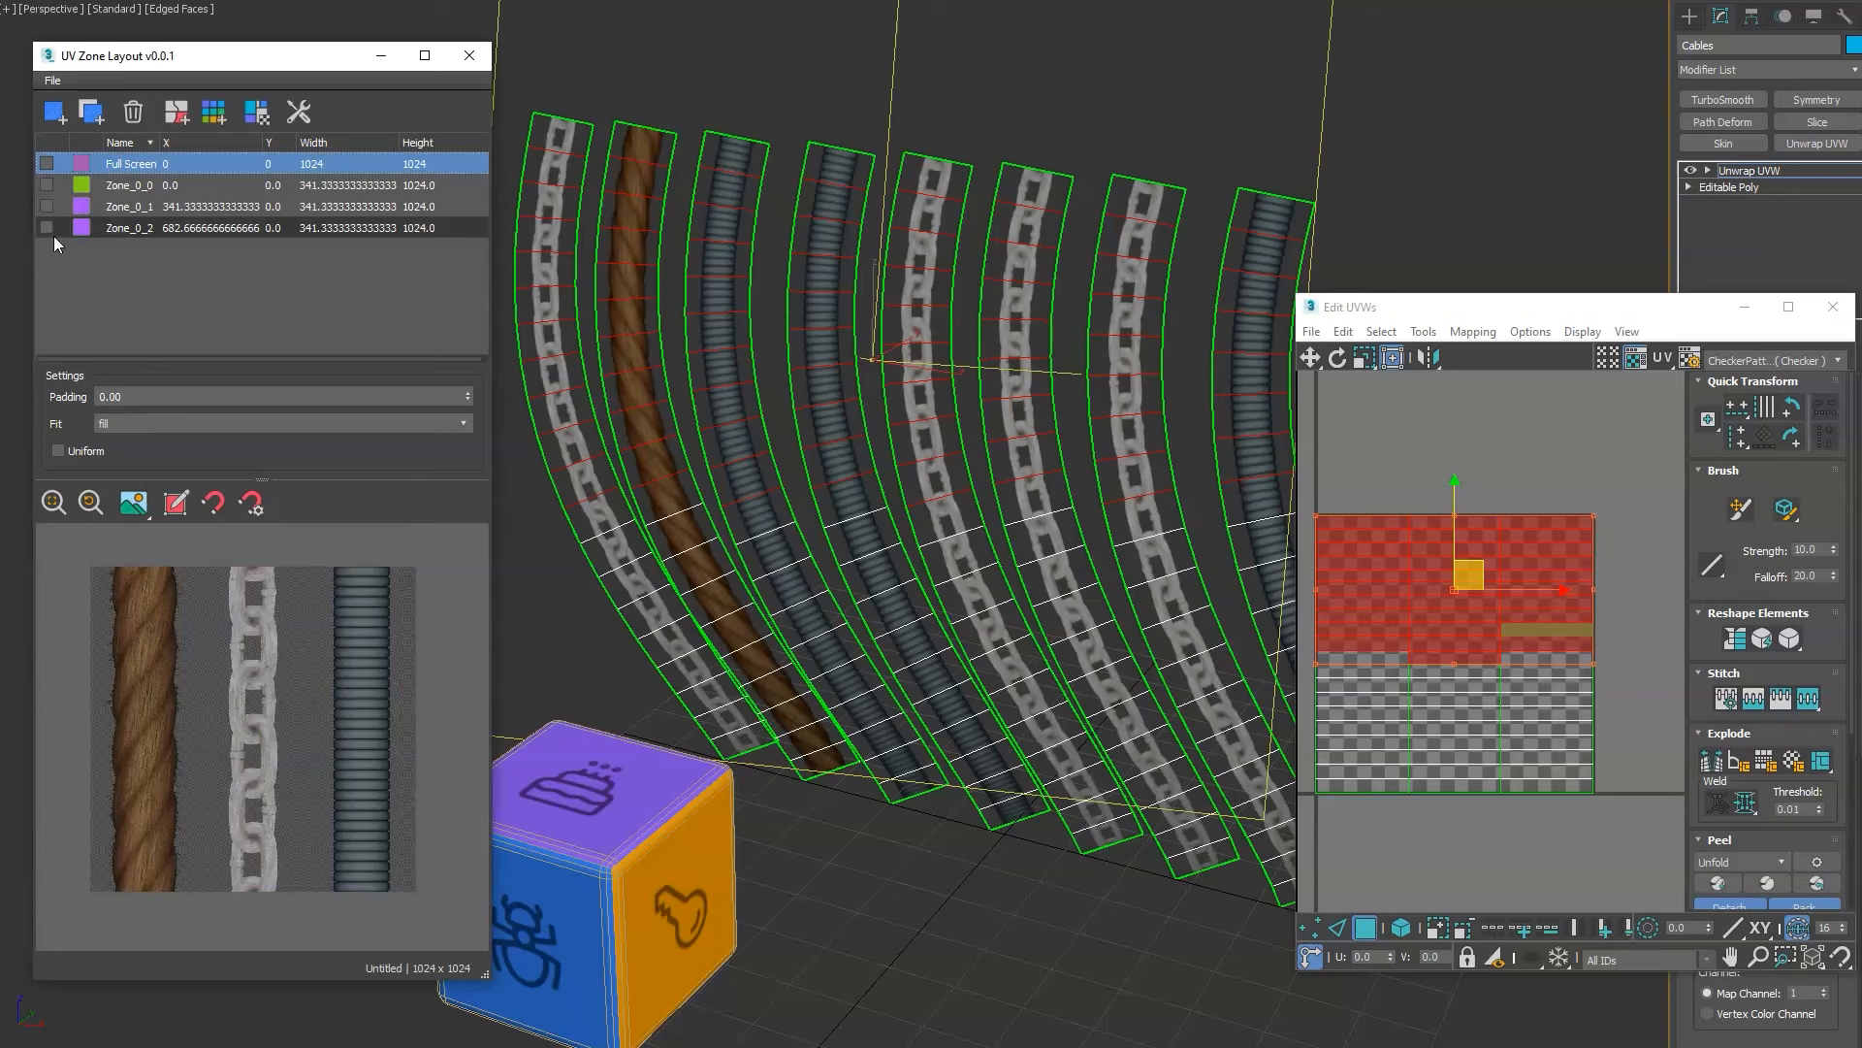
Show Zone_0_0 and Zone_0_1 again, and toggle Zone_0_2 on and back off.
click(46, 206)
click(45, 184)
click(45, 227)
click(46, 228)
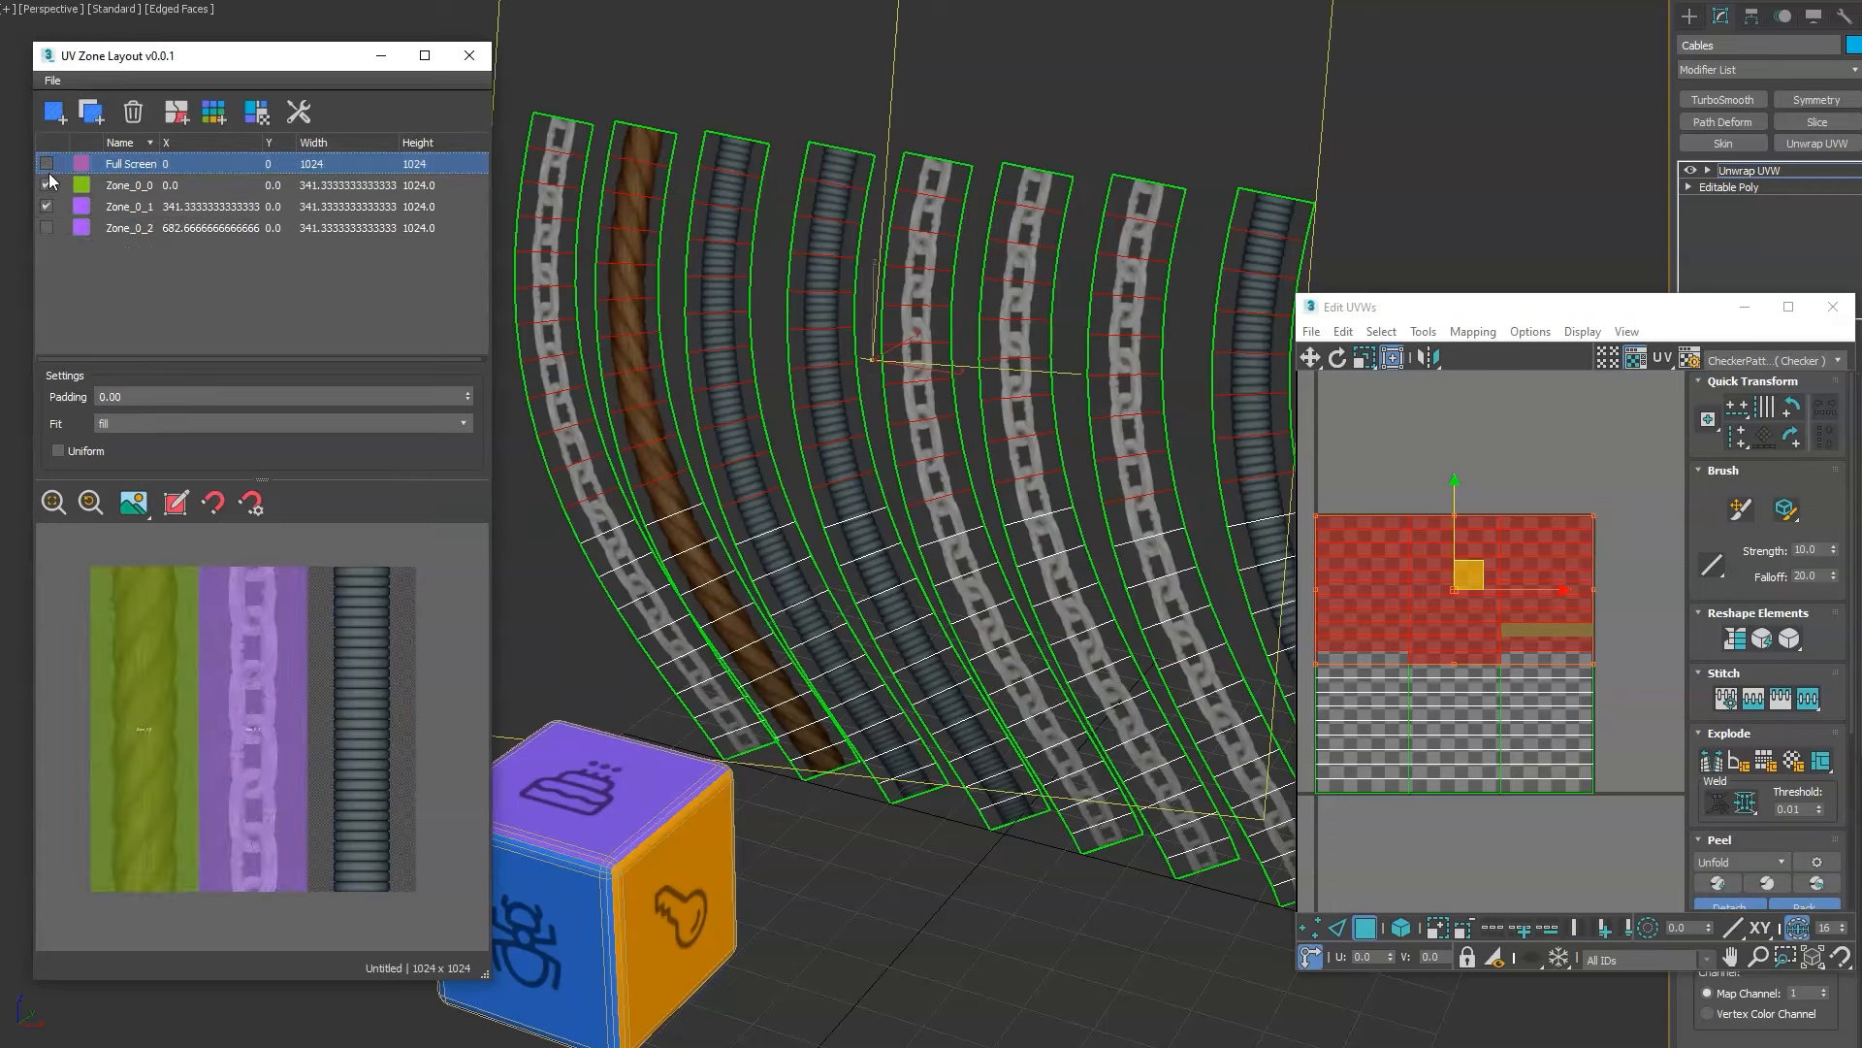
Change the colour of Zone_0_2 to turquoise #05f7c7 and make the zone visible.
double_click(81, 228)
drag(307, 392, 363, 367)
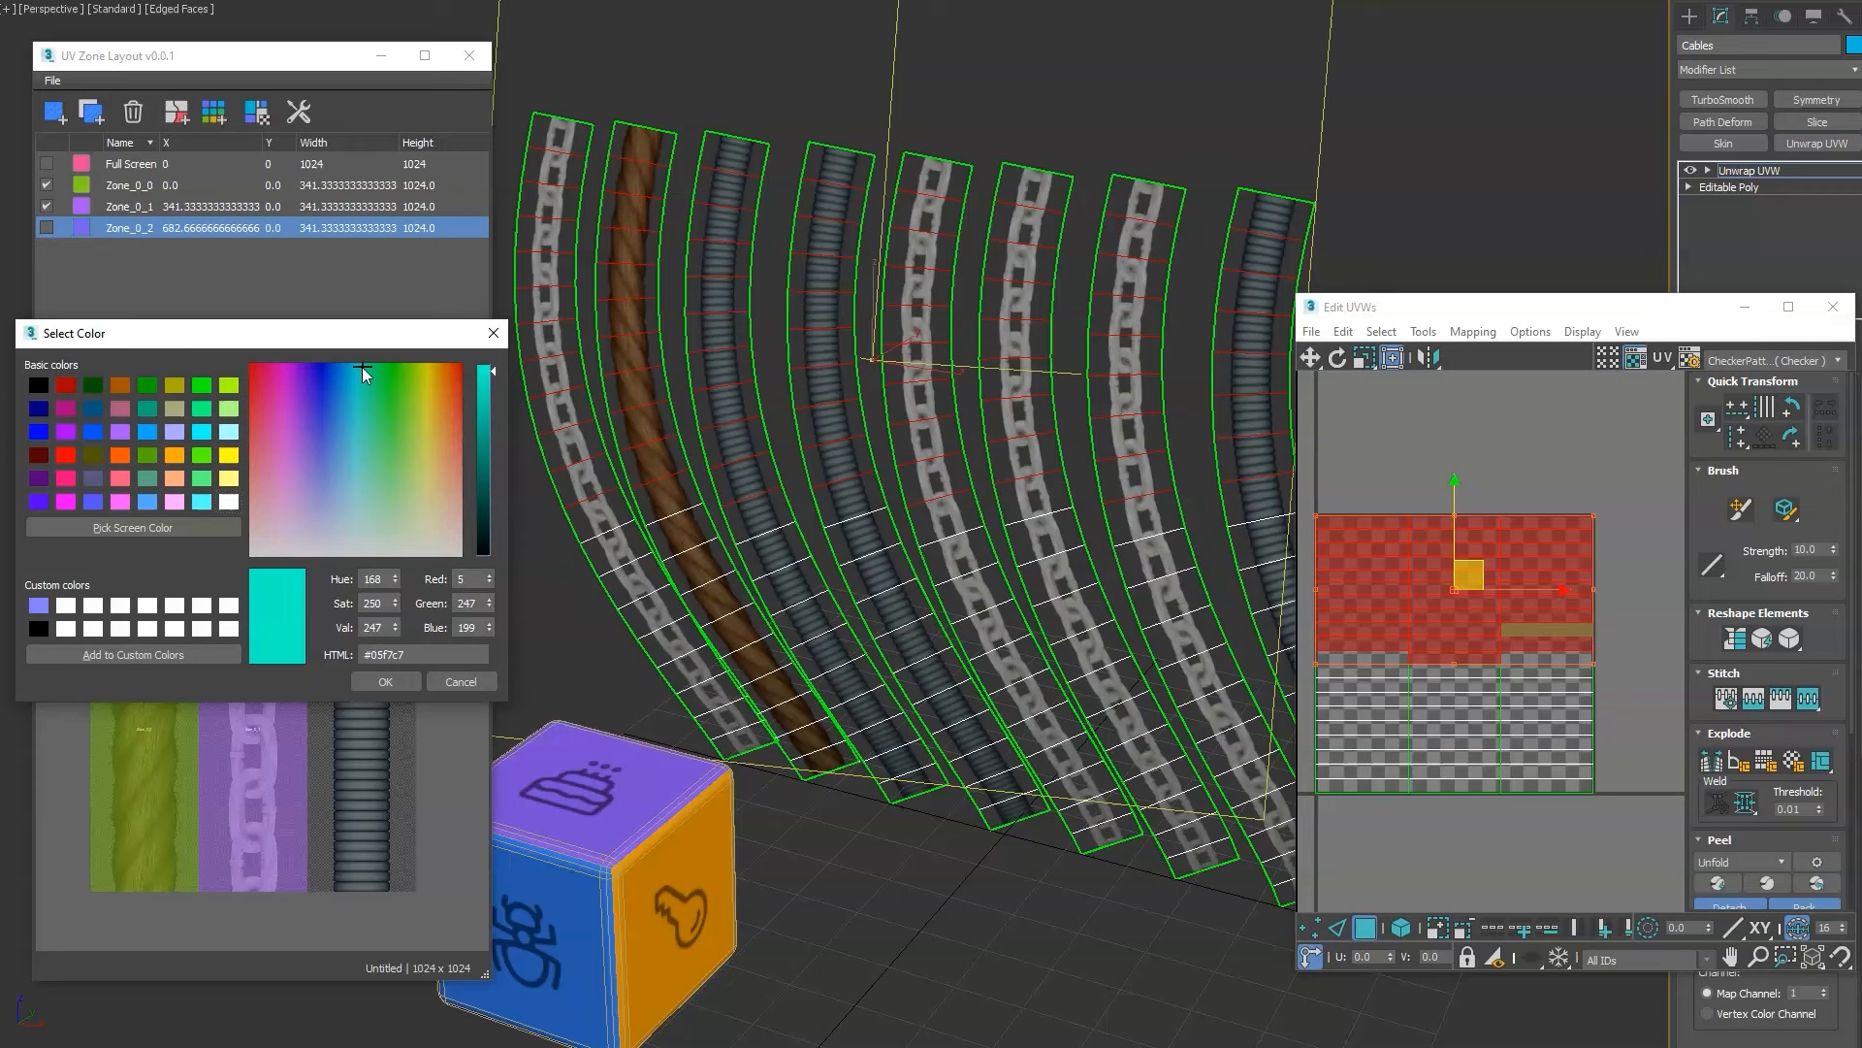
click(385, 682)
click(44, 228)
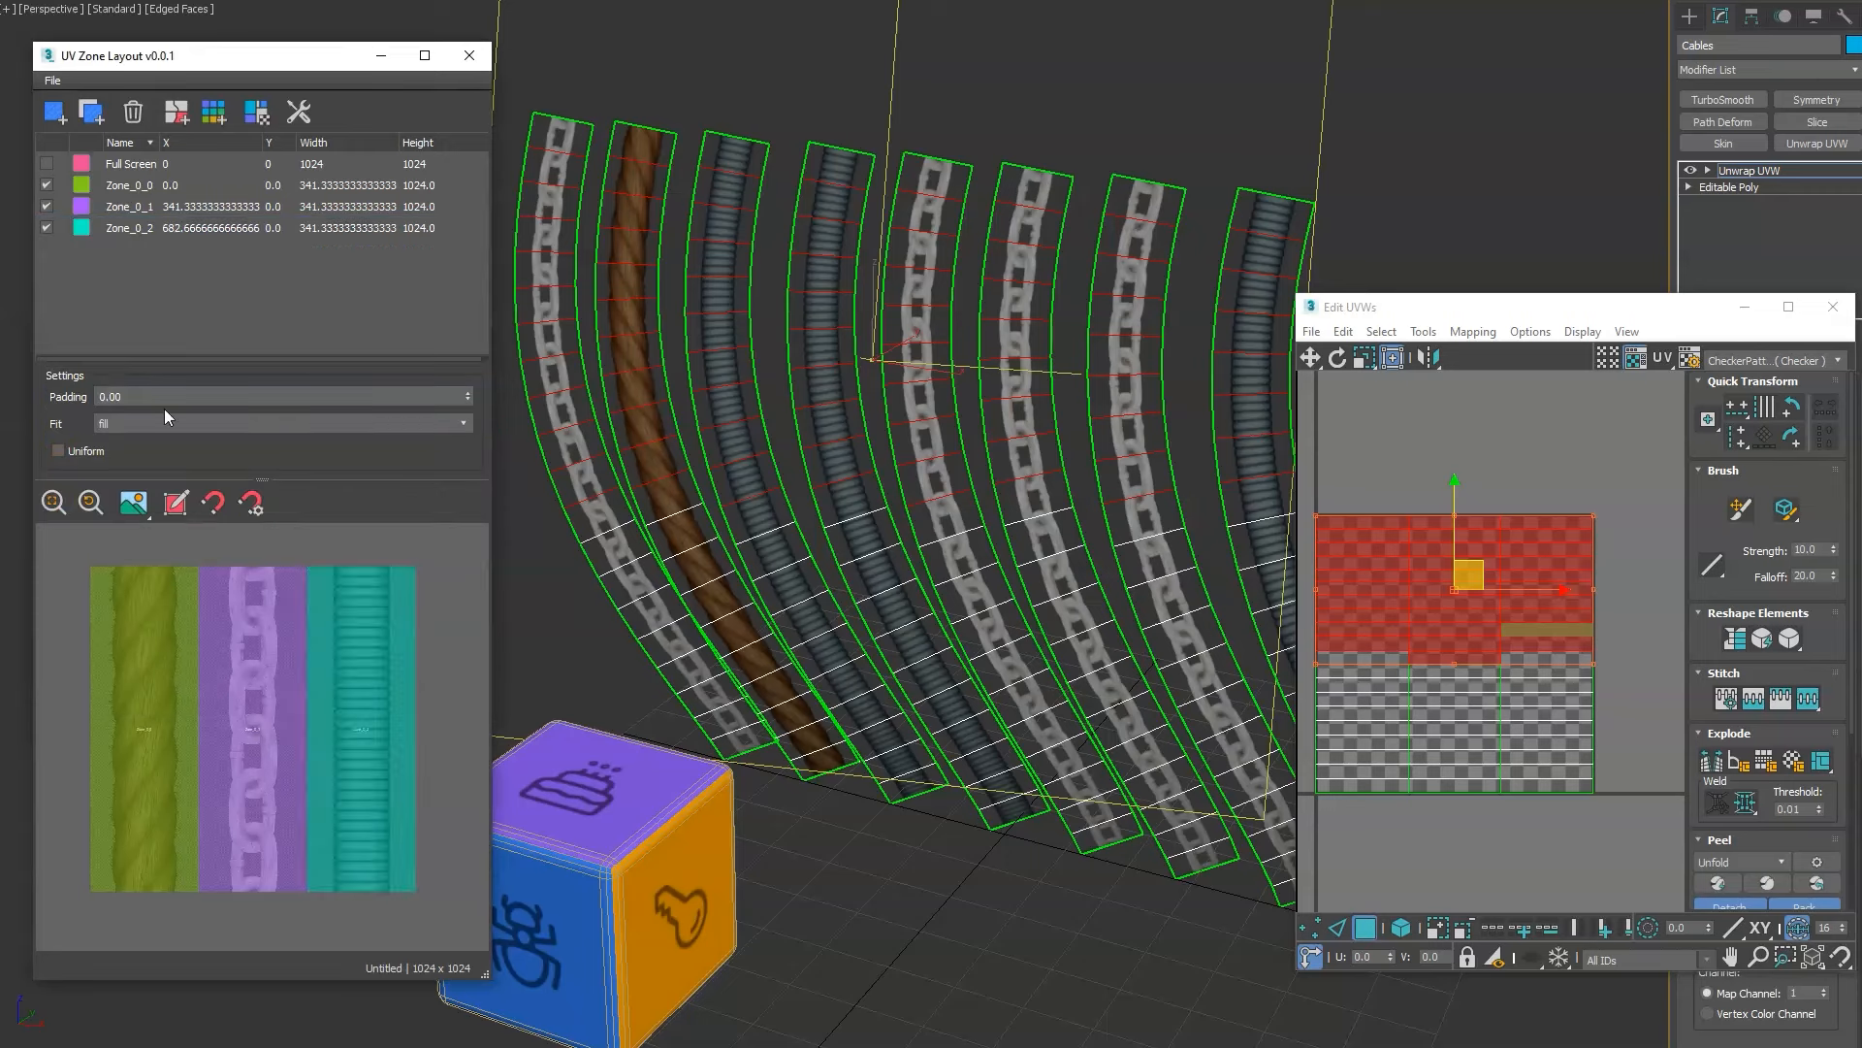
Hide Zone_0_0 and Zone_0_1, and map all the selected cables to the turquoise hose zone.
click(47, 206)
click(46, 186)
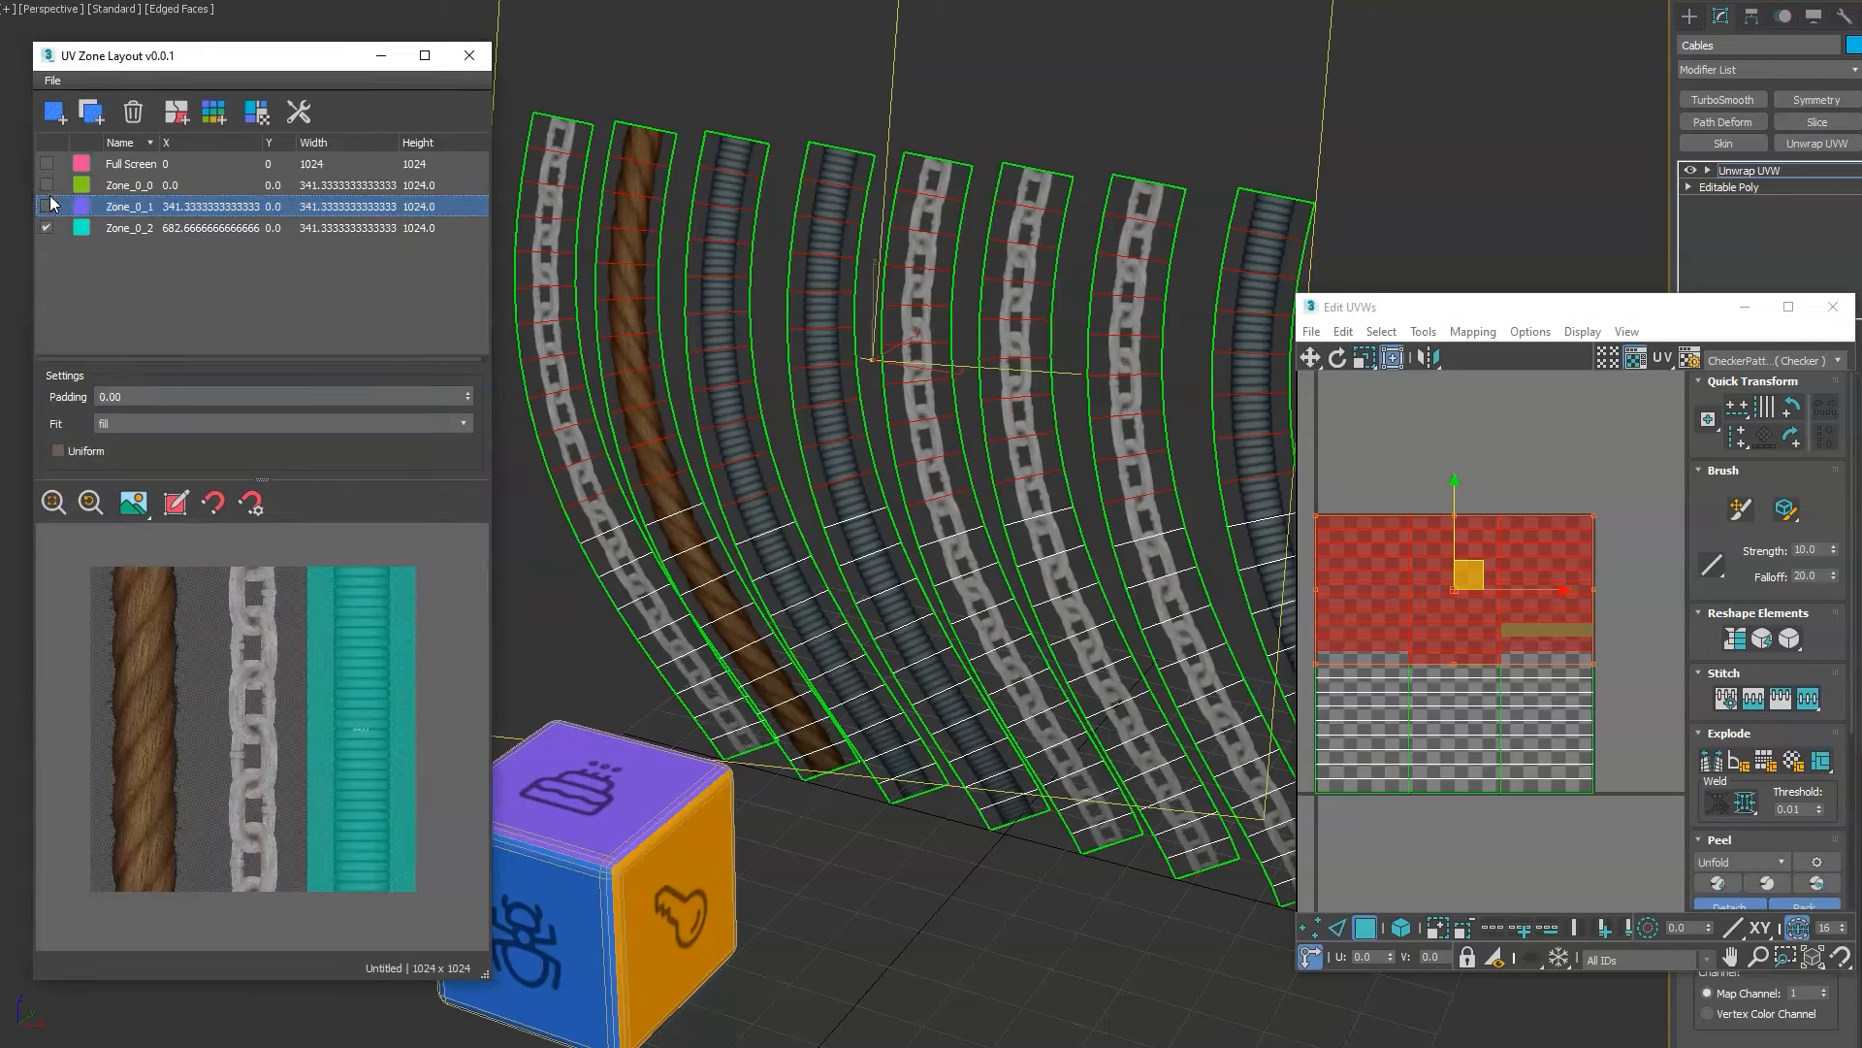
click(346, 648)
scroll(253, 645, up, 3)
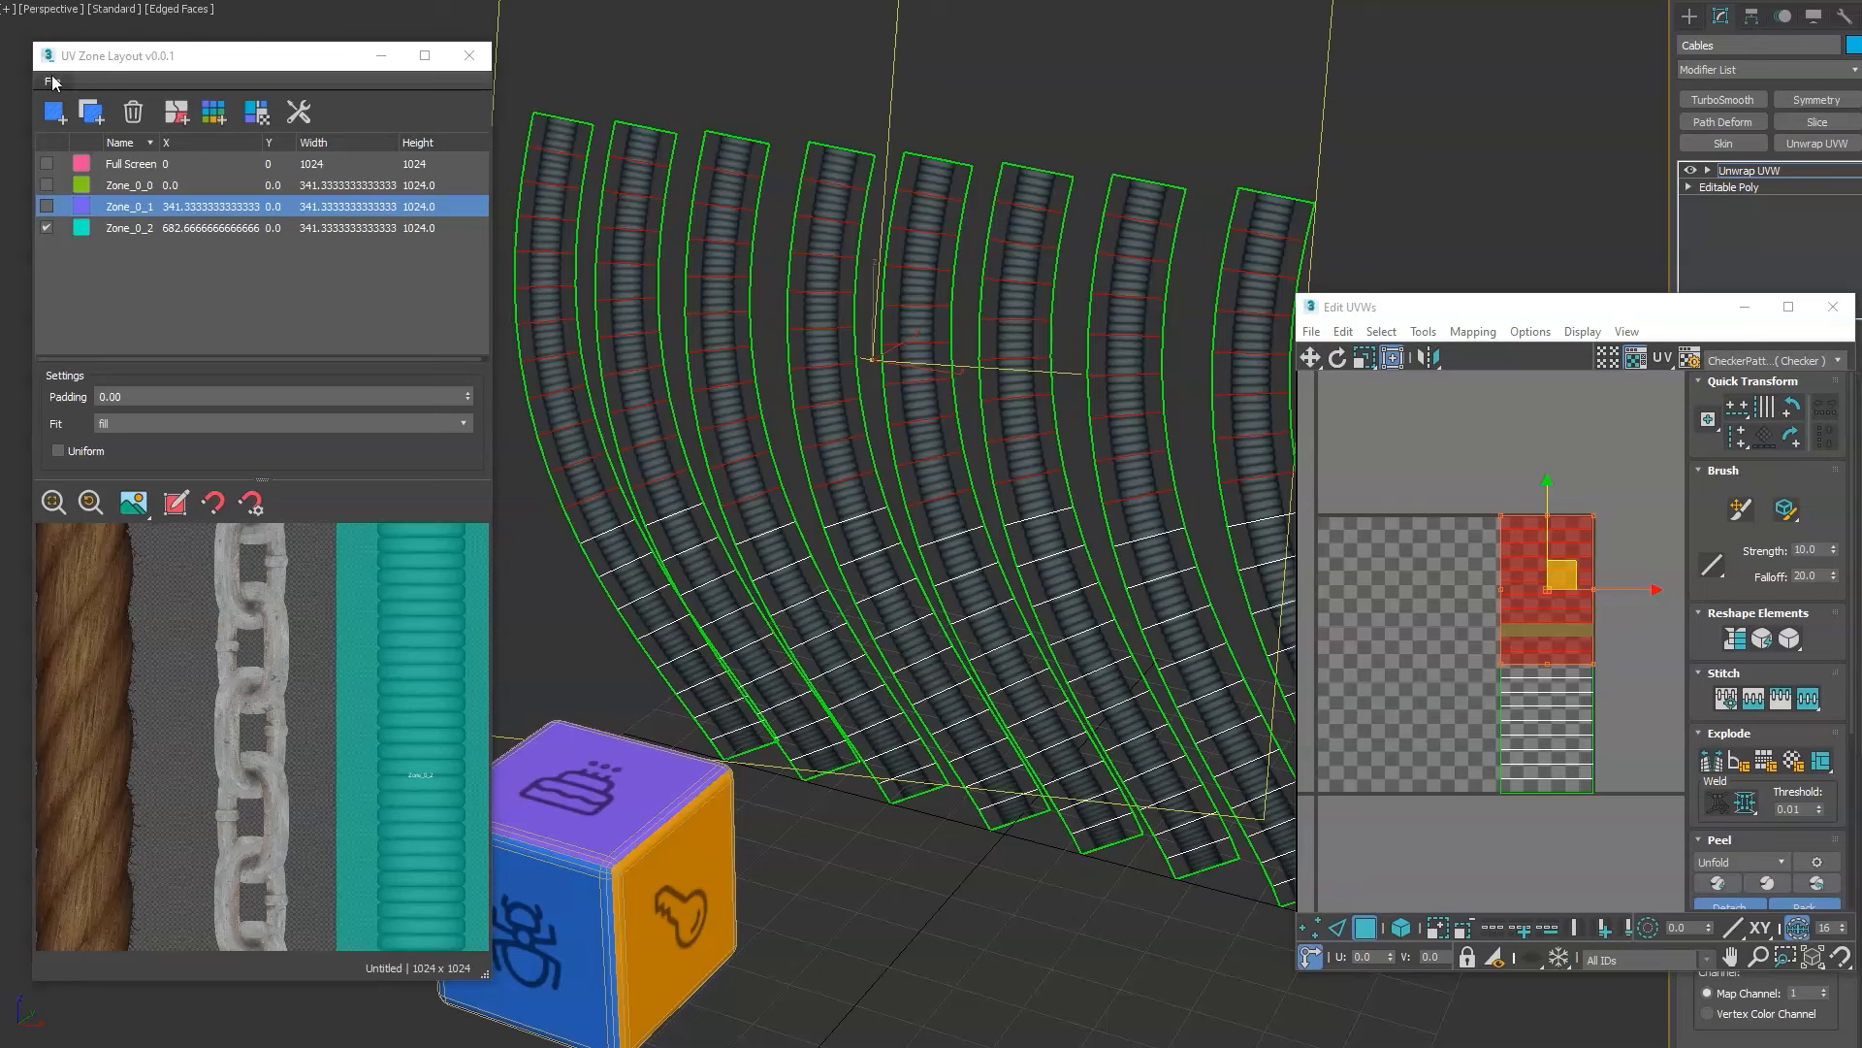
Examine the layout resize options and the layout file commands.
click(432, 968)
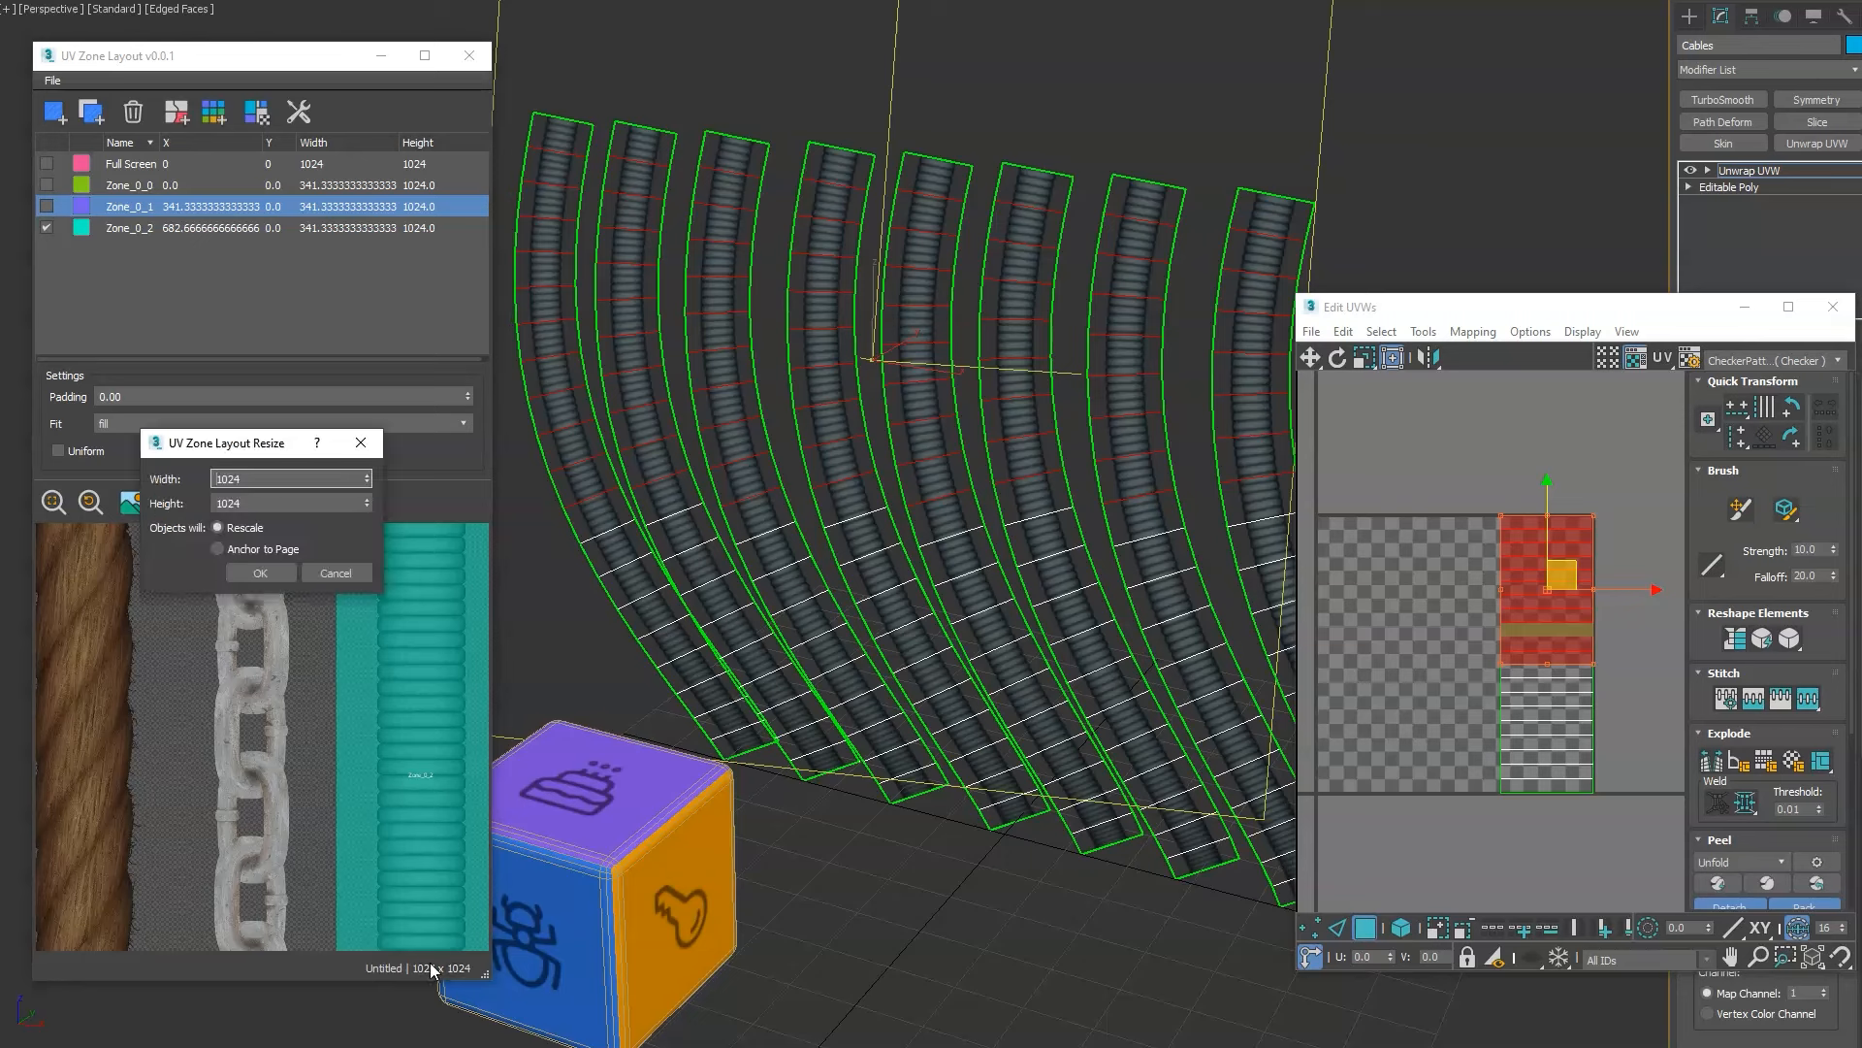
click(335, 574)
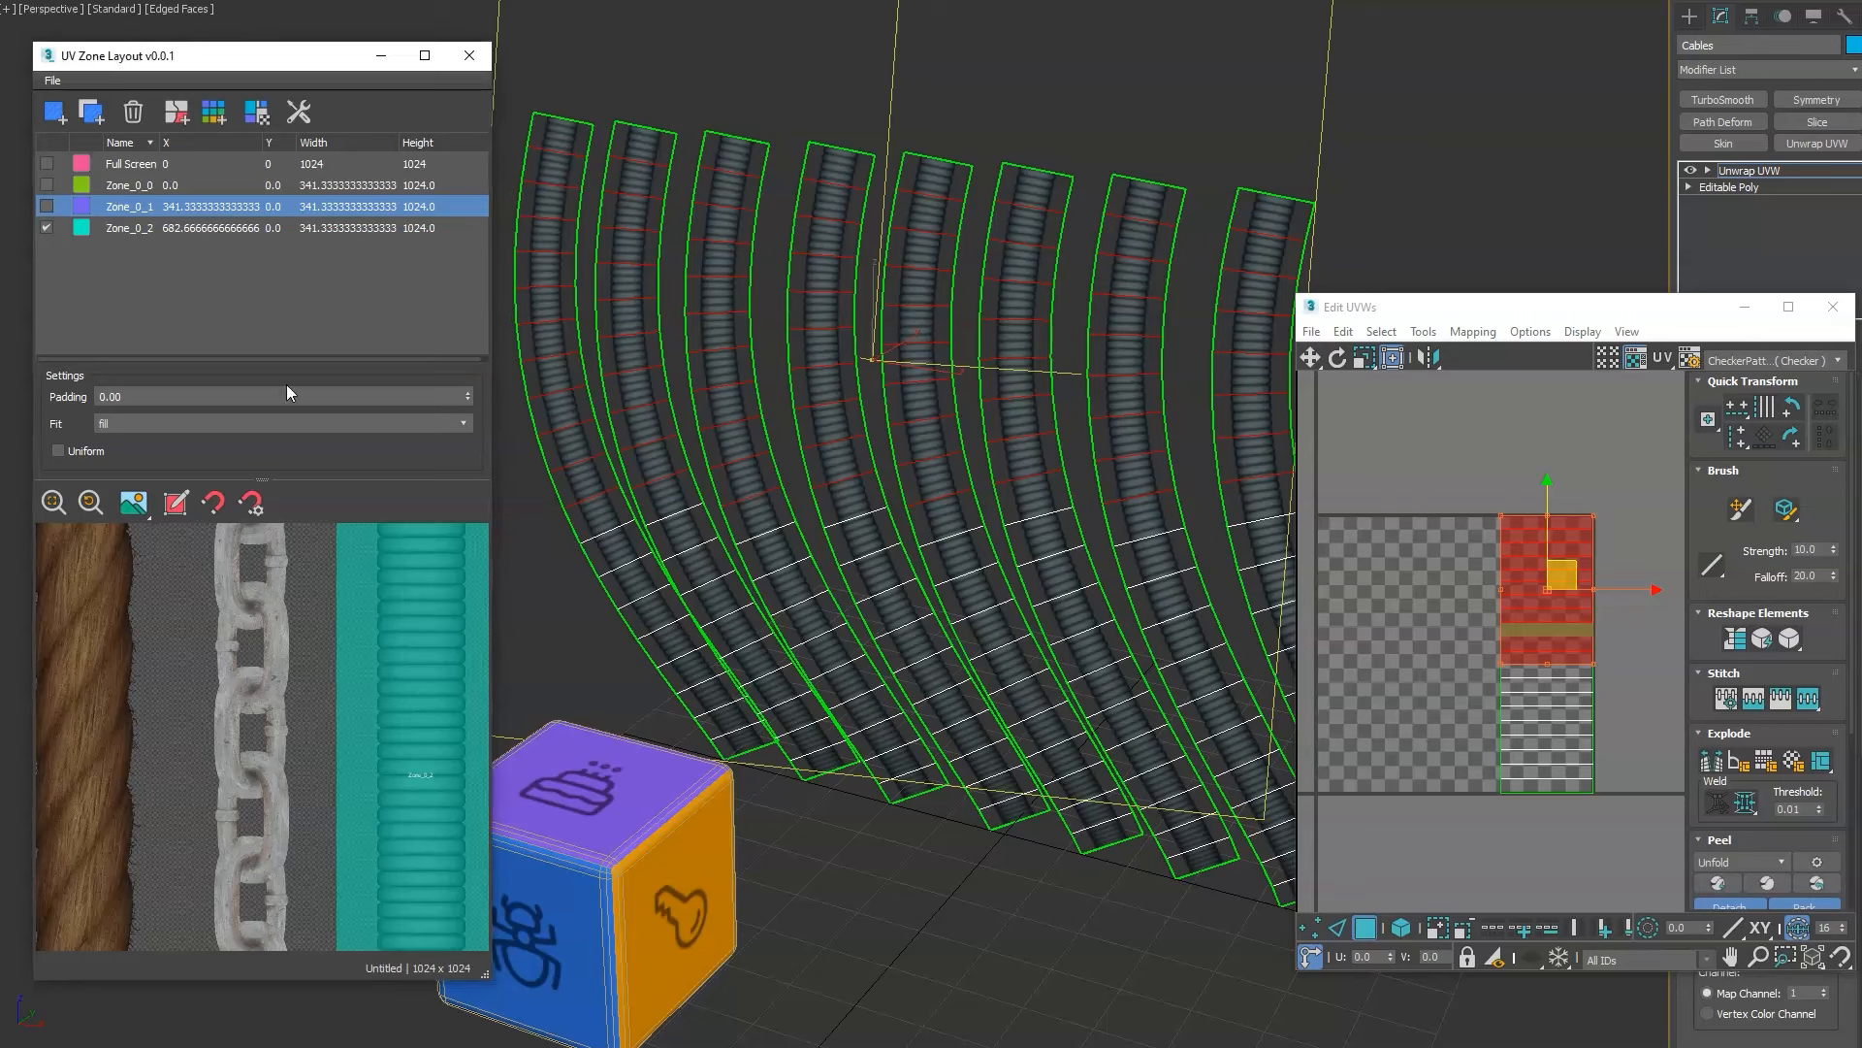
click(50, 81)
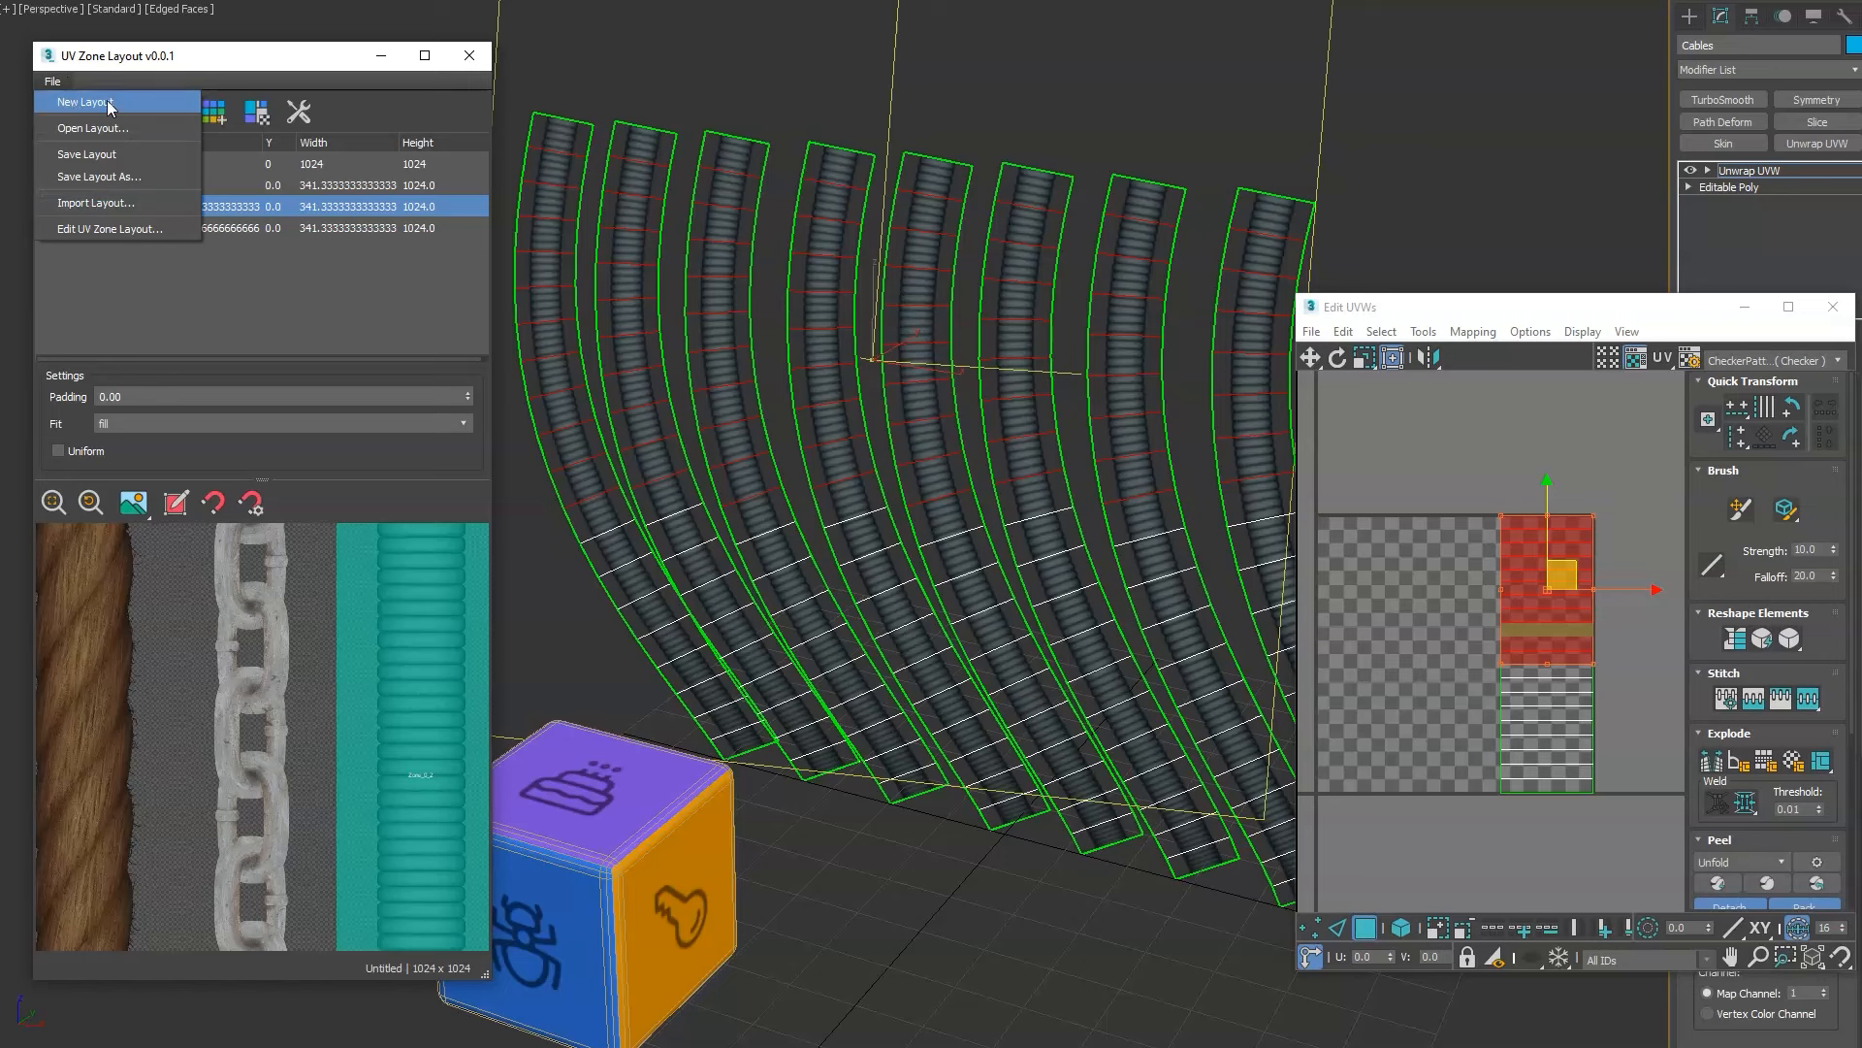
click(122, 205)
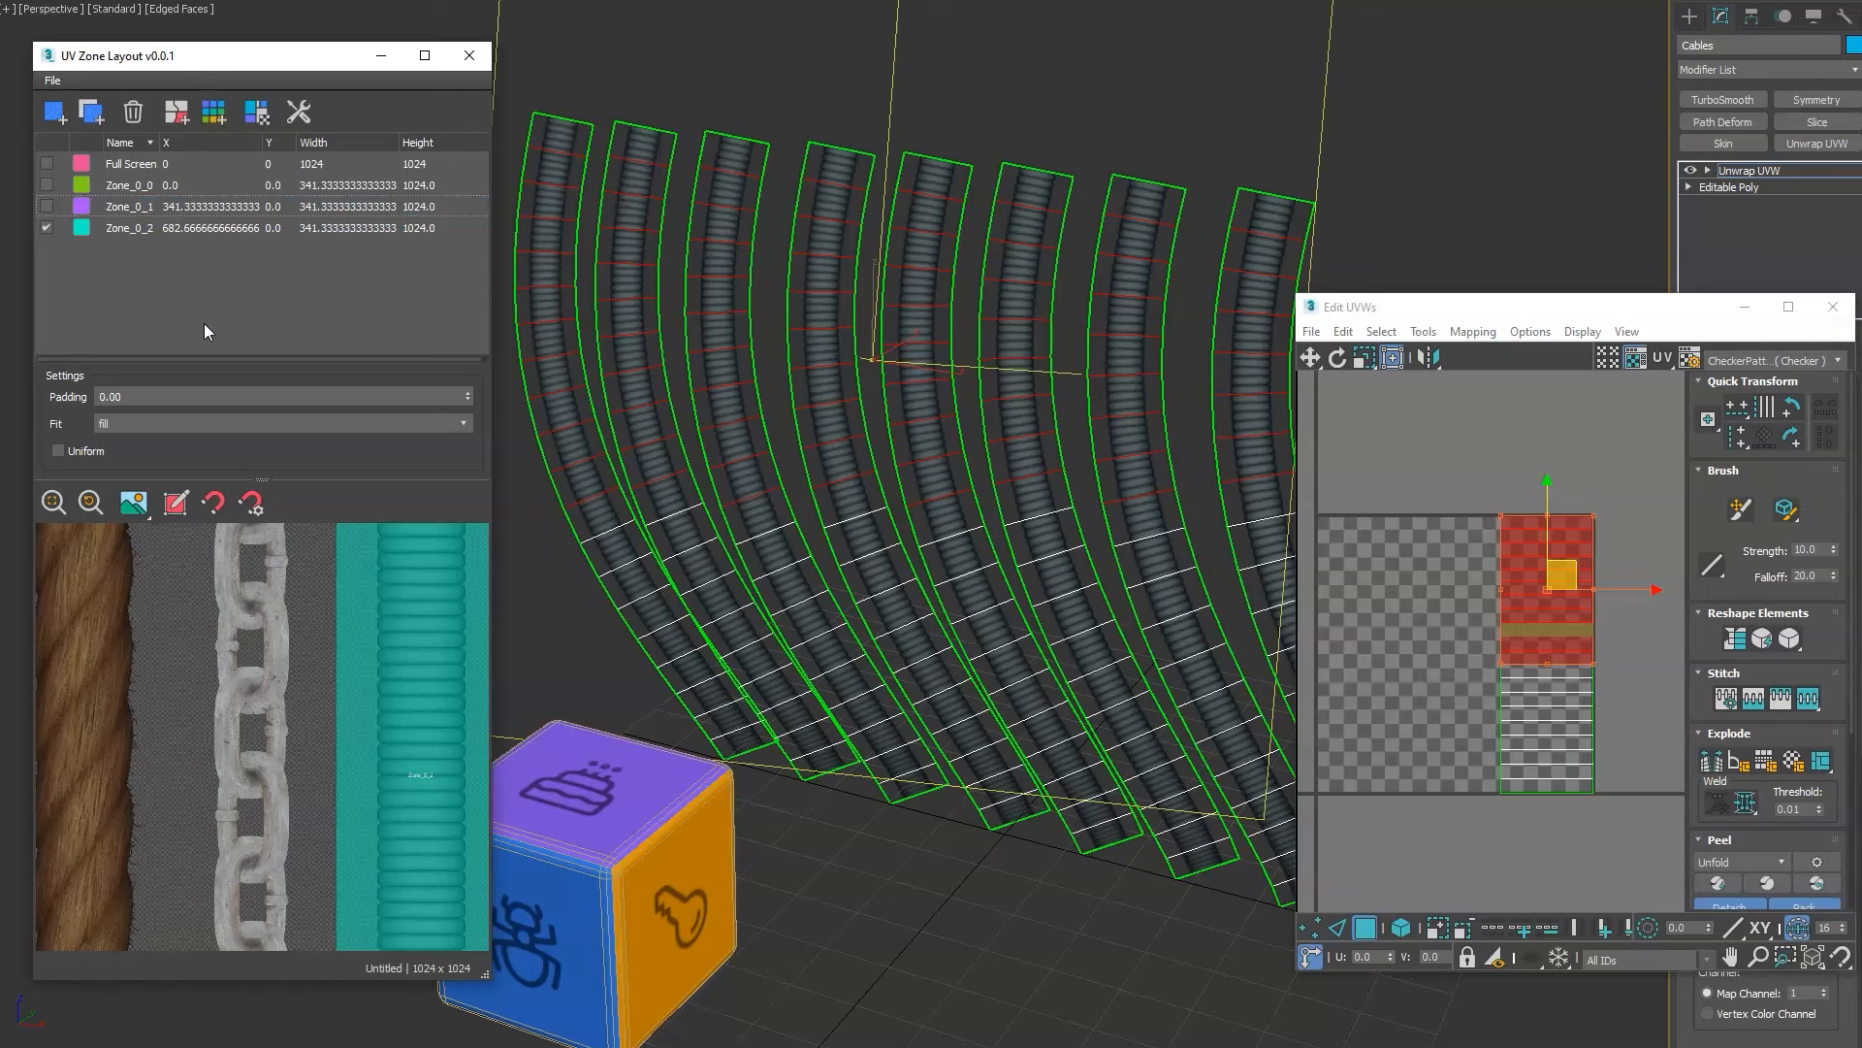